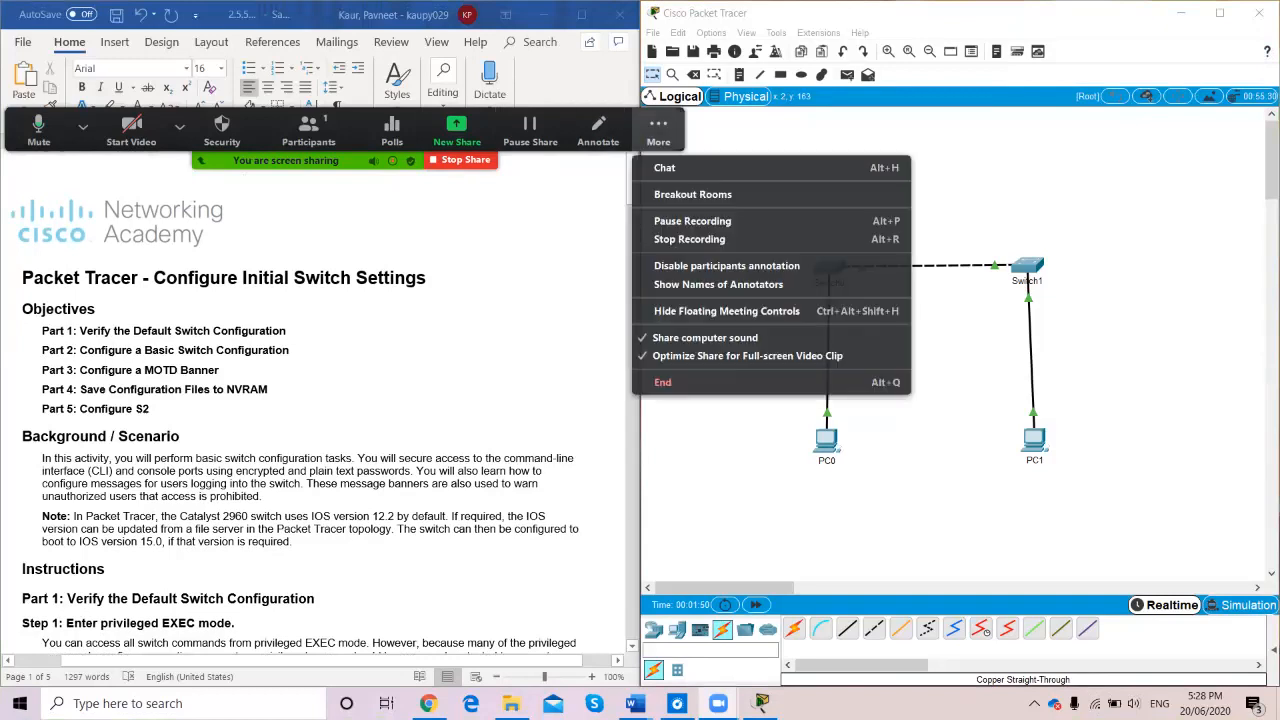
Open Switch0's command line interface and move its window aside to reveal the worksheet
click(74, 114)
drag(74, 114, 74, 19)
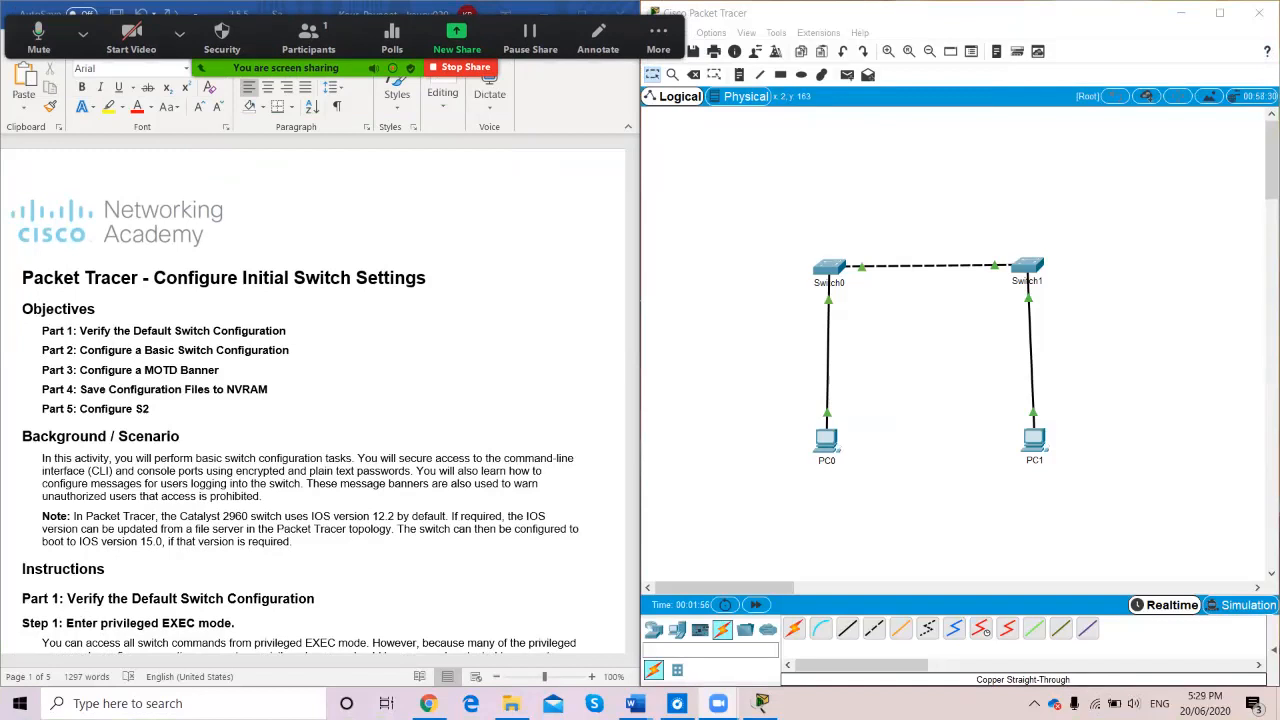
scroll(320, 400, down, 6)
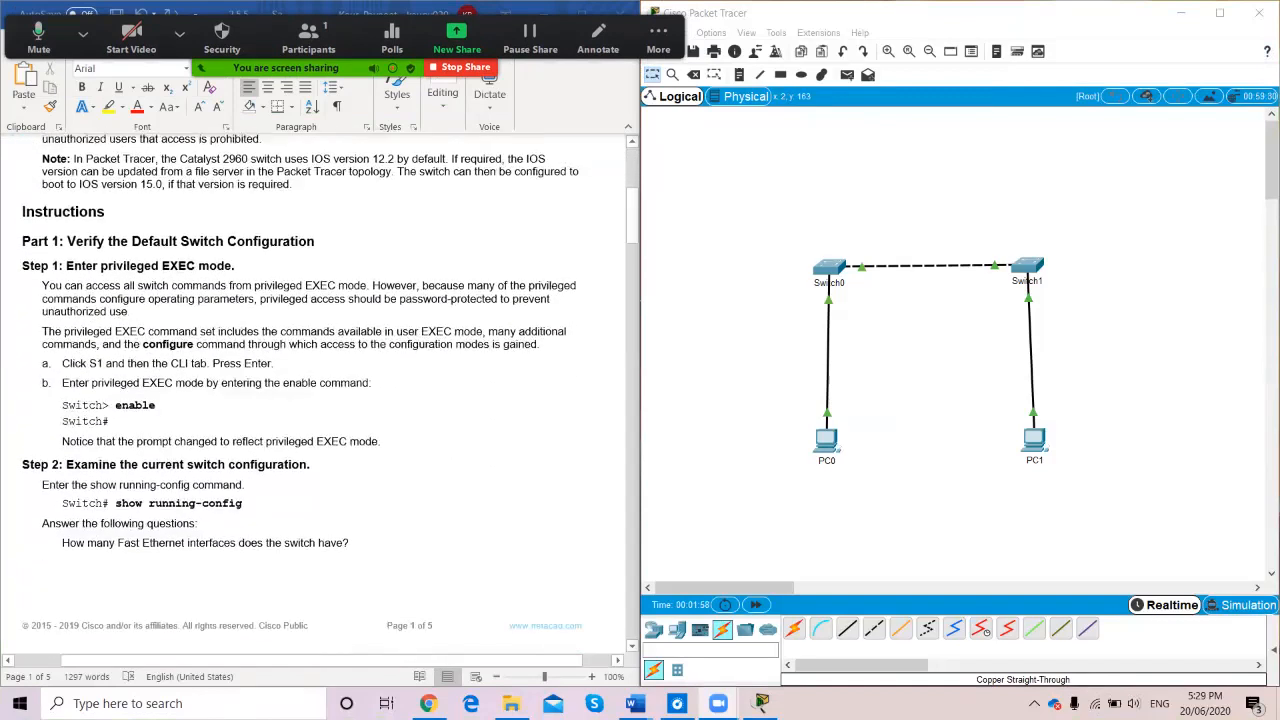
scroll(320, 400, down, 1)
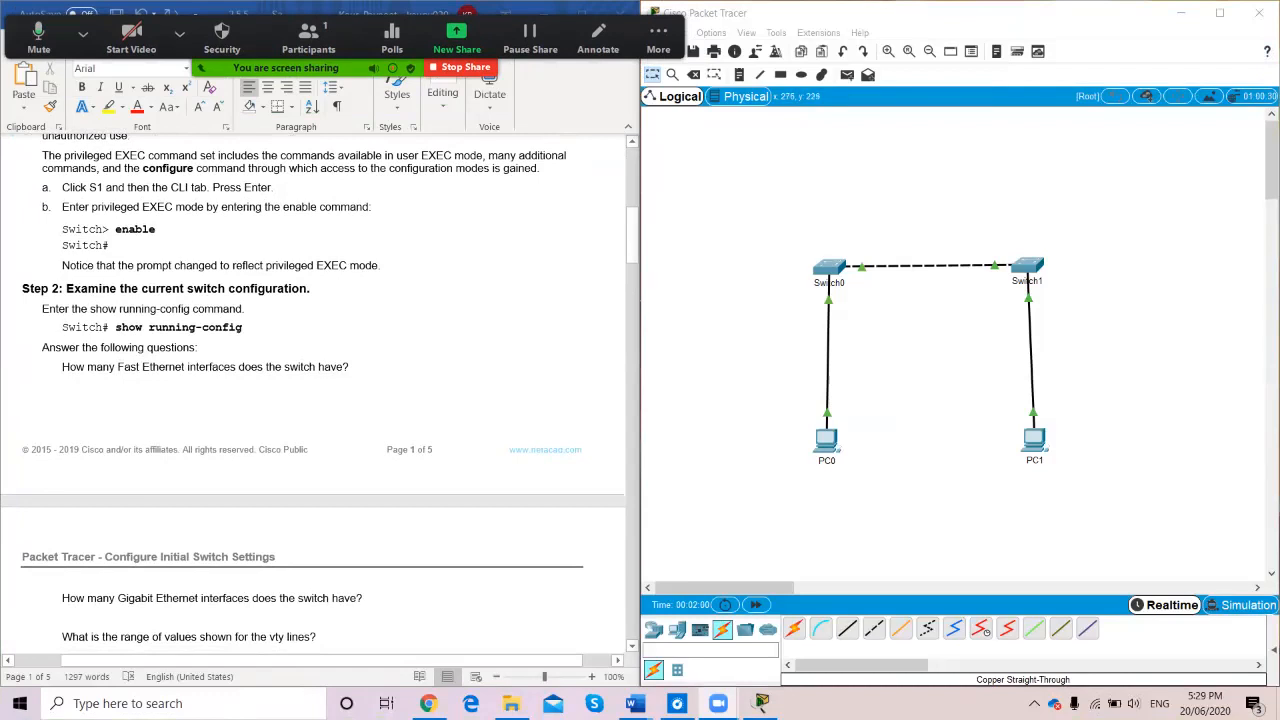
click(829, 267)
click(549, 169)
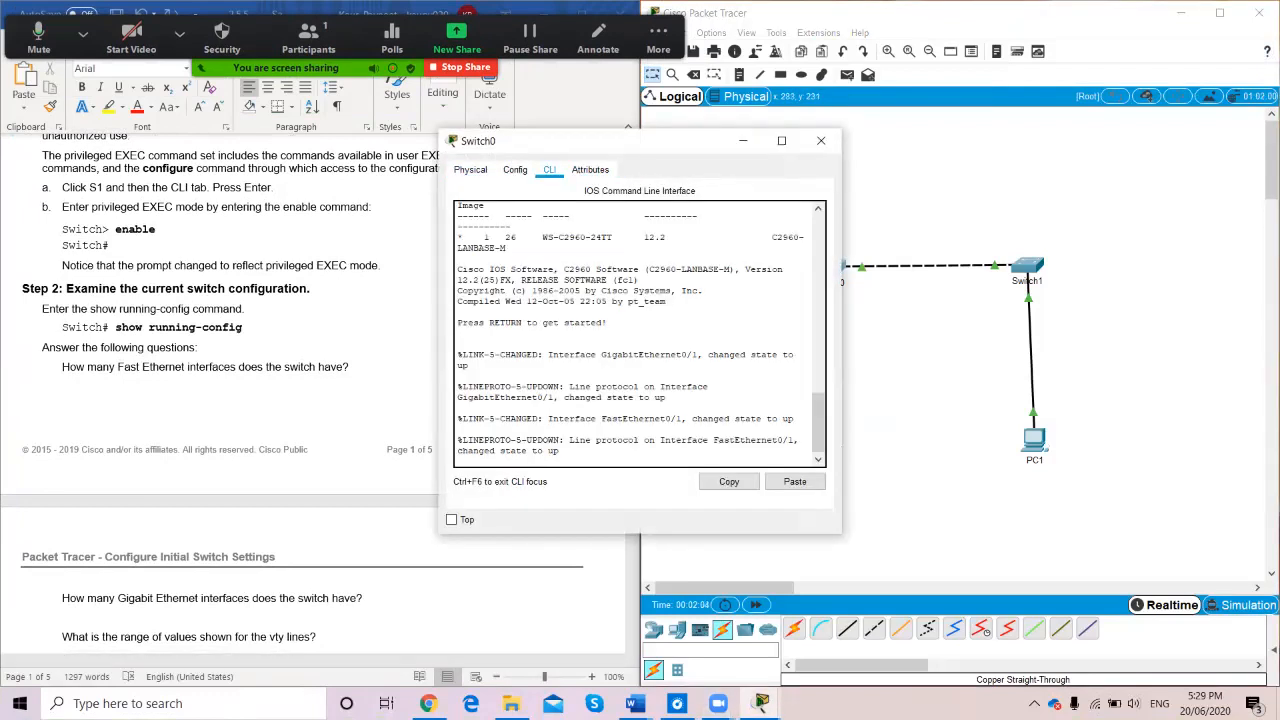
drag(600, 140, 799, 112)
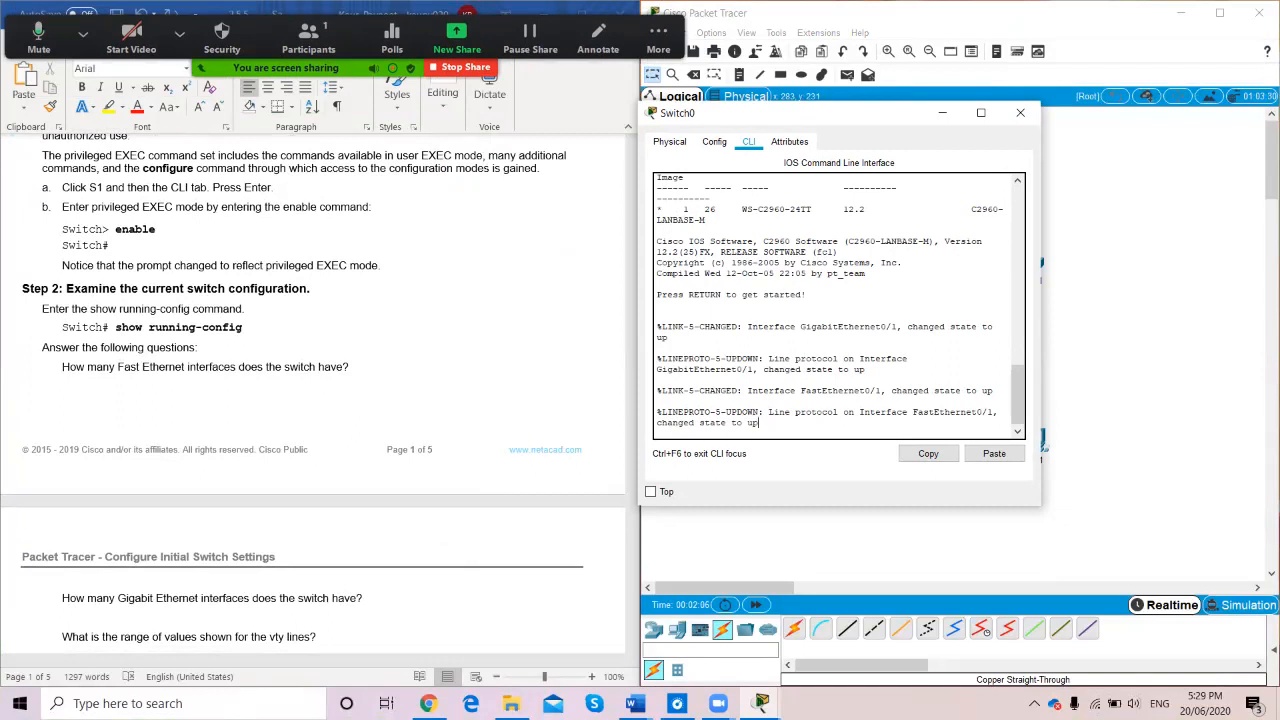
Wake the console and run enable to reach the Switch# privileged prompt
key(Return)
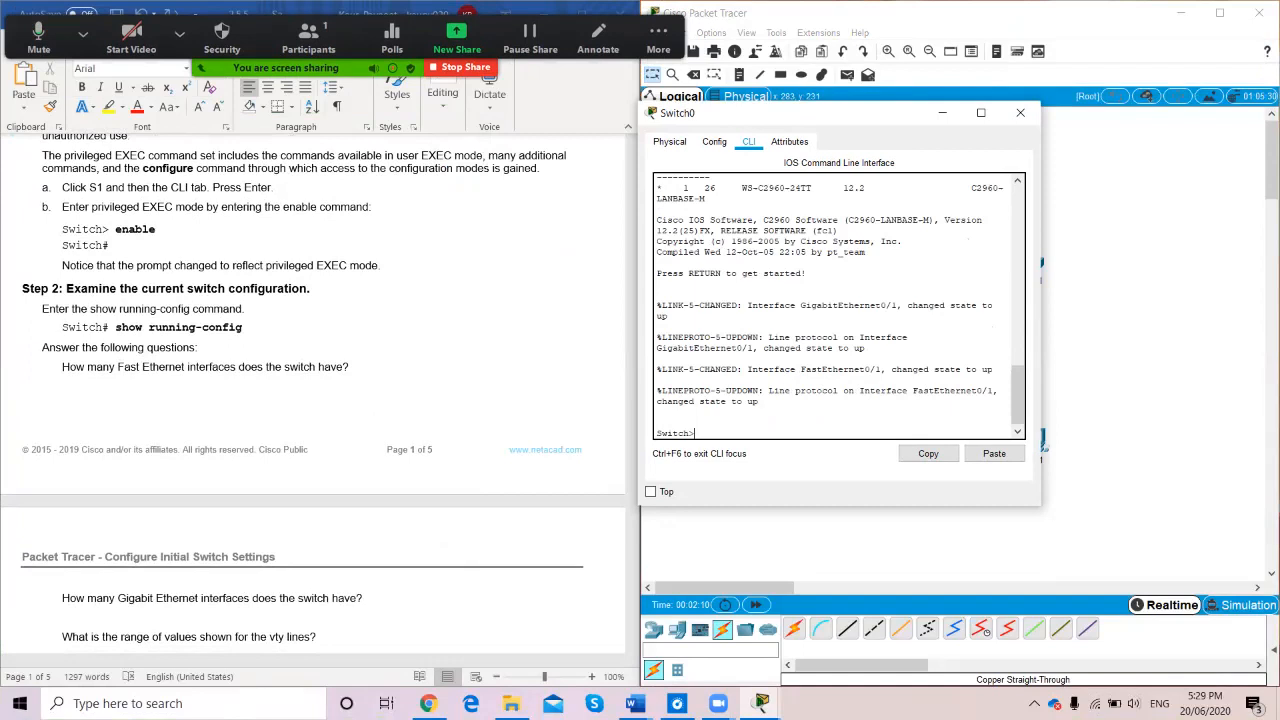
text(enable)
key(Return)
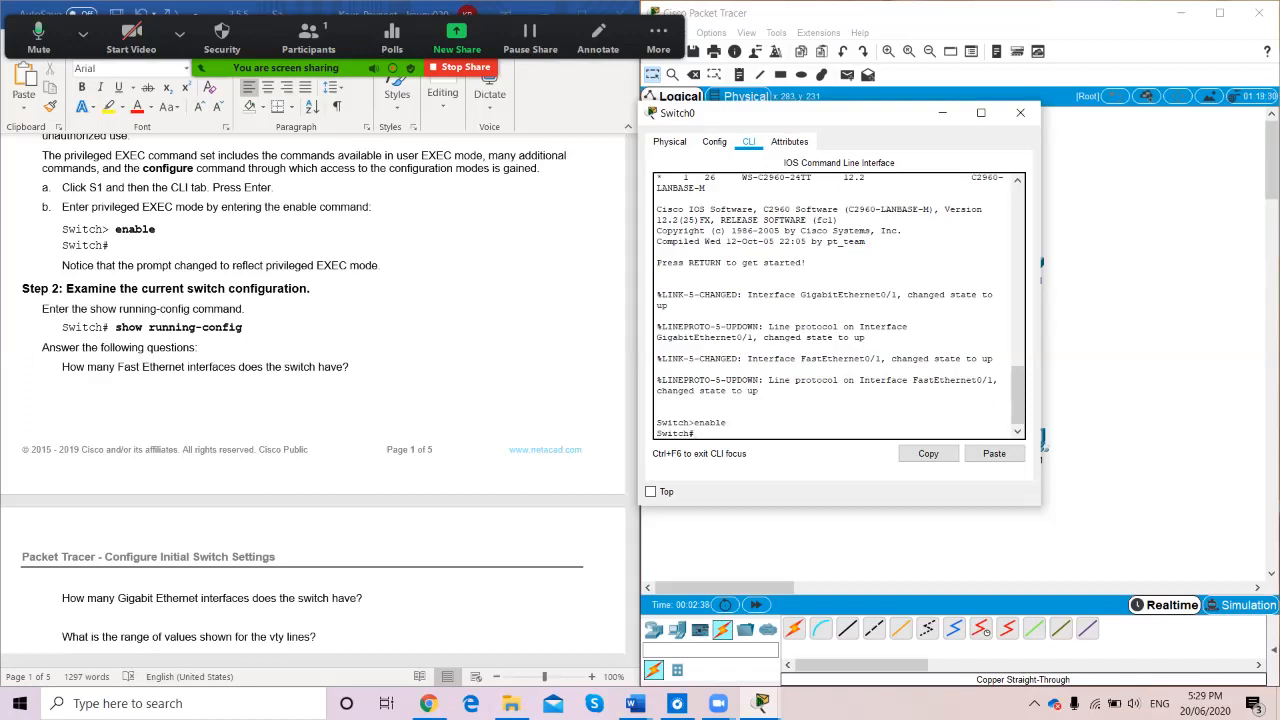
List Switch0's running configuration with show running-config, paging through to the end
text(show running-config)
key(Return)
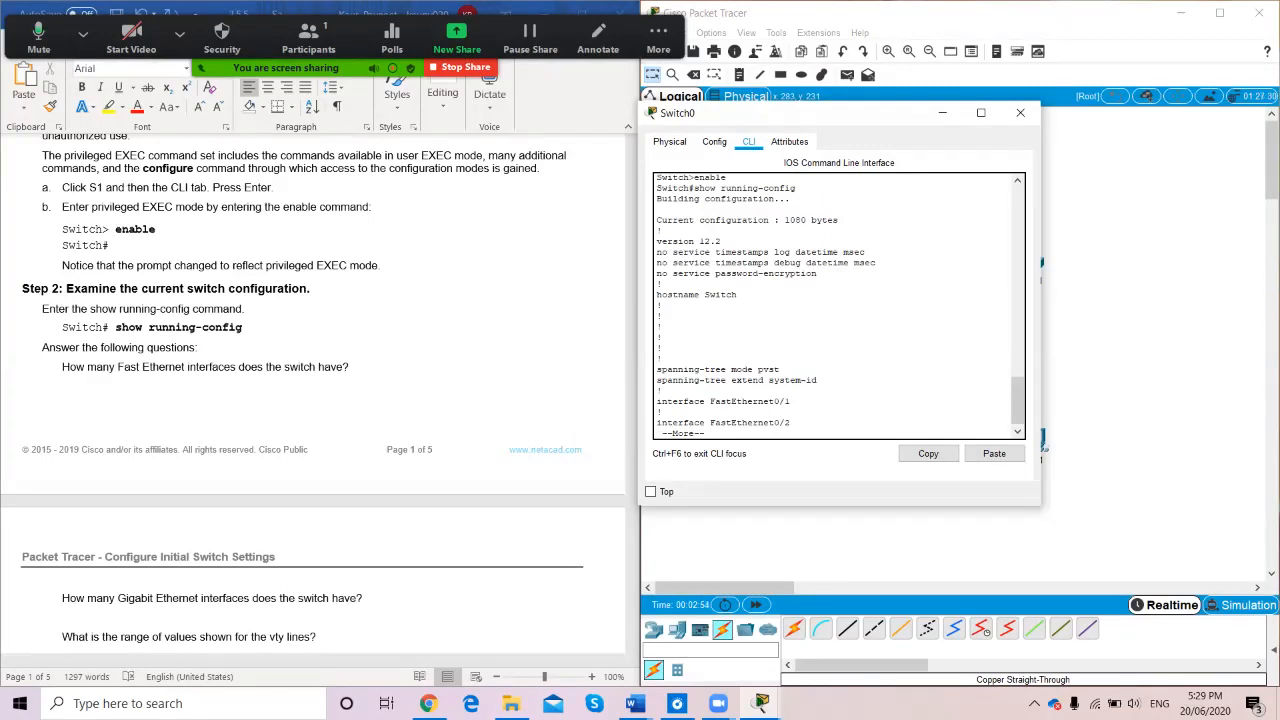
key(space)
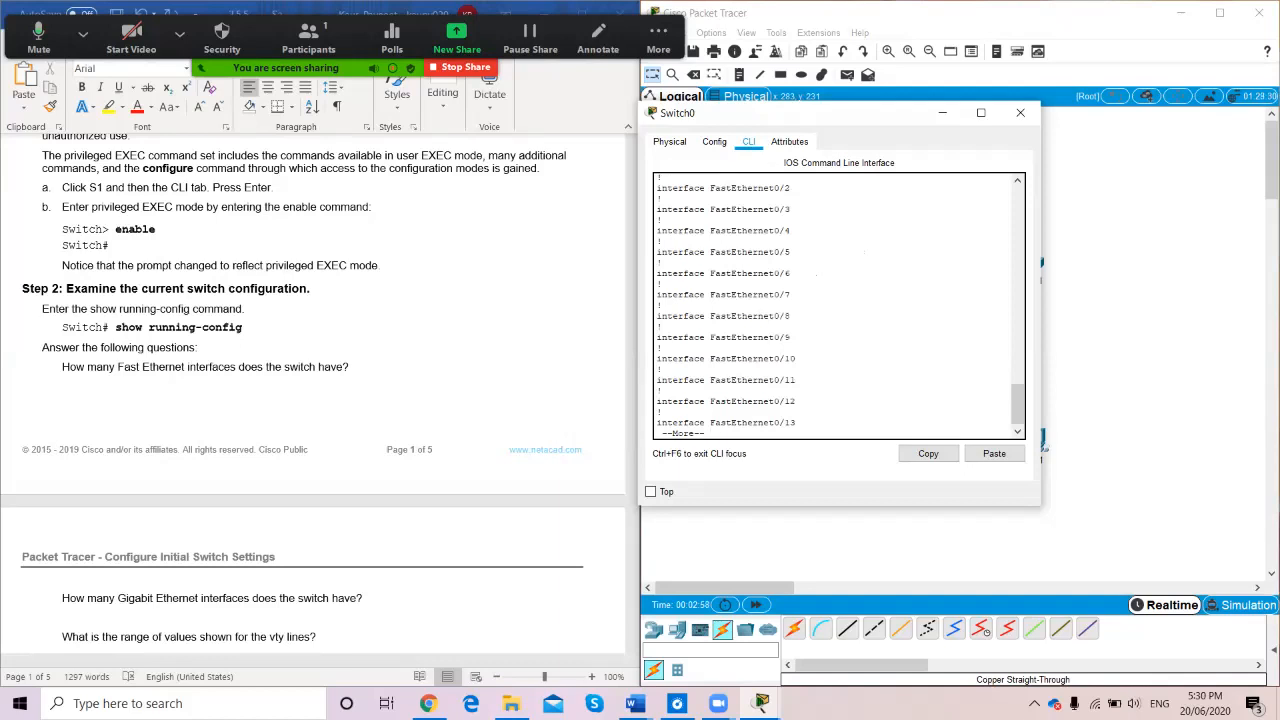
key(space)
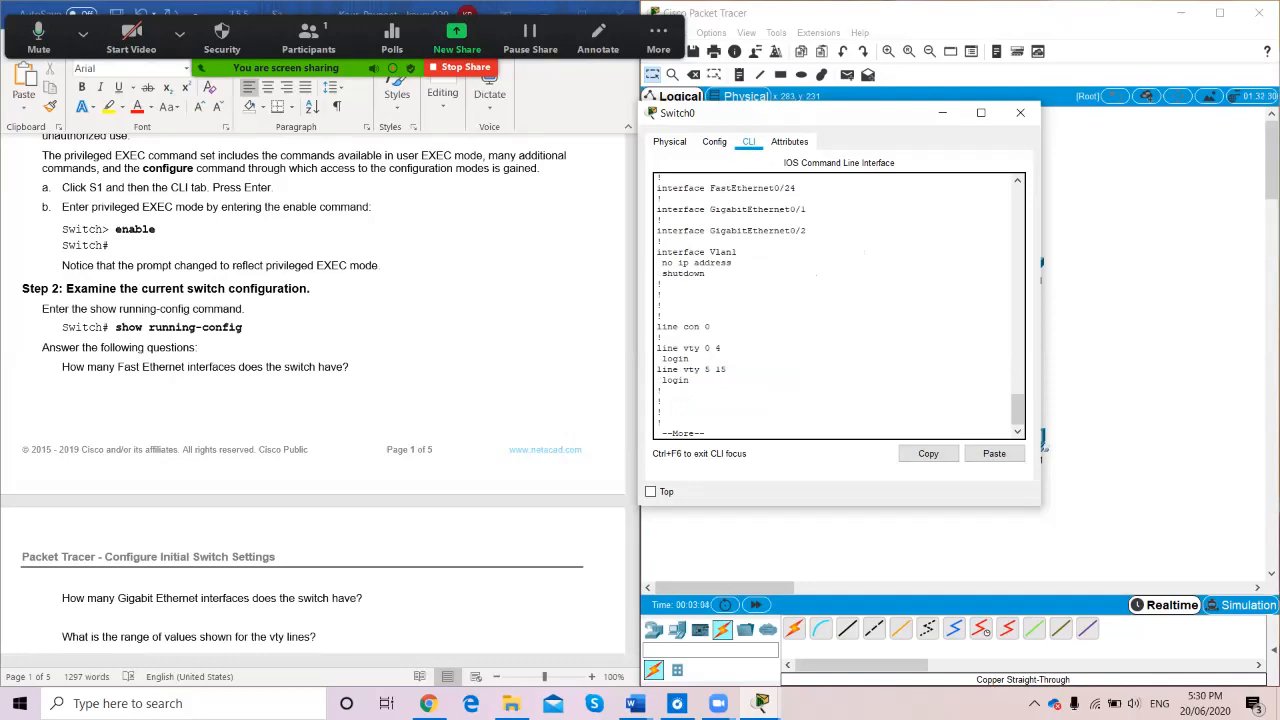
scroll(313, 400, down, 10)
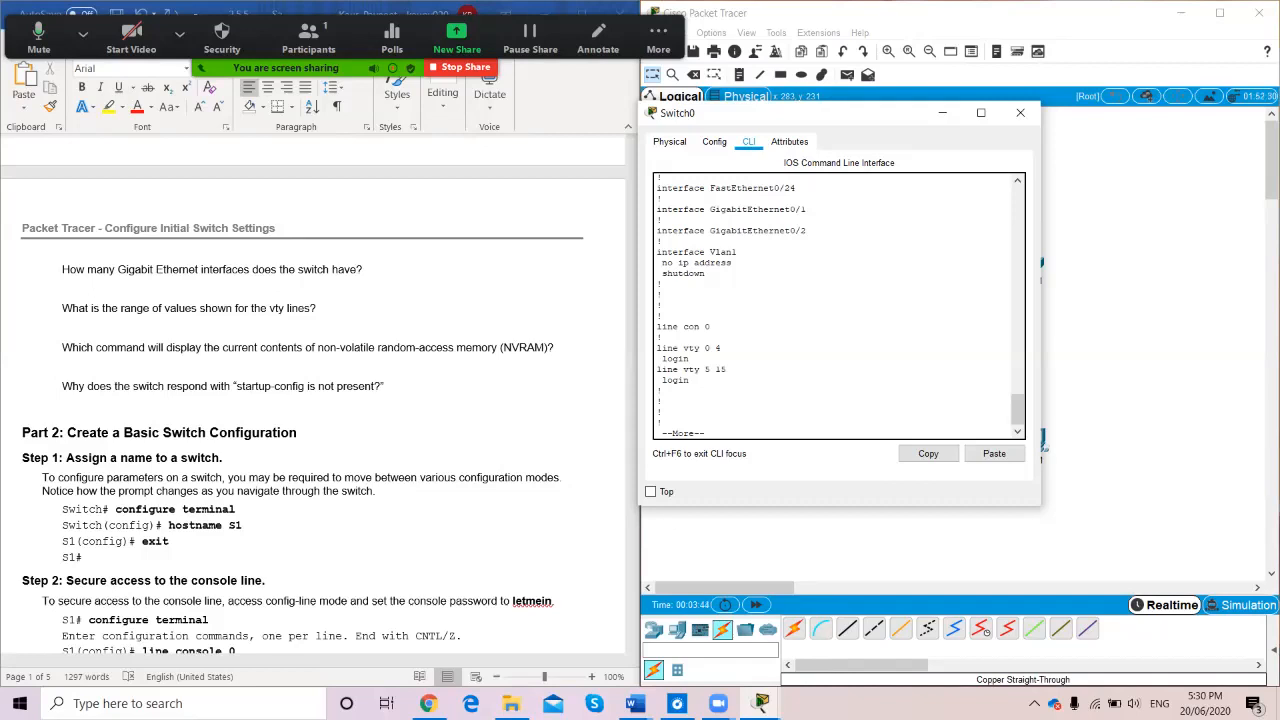
key(space)
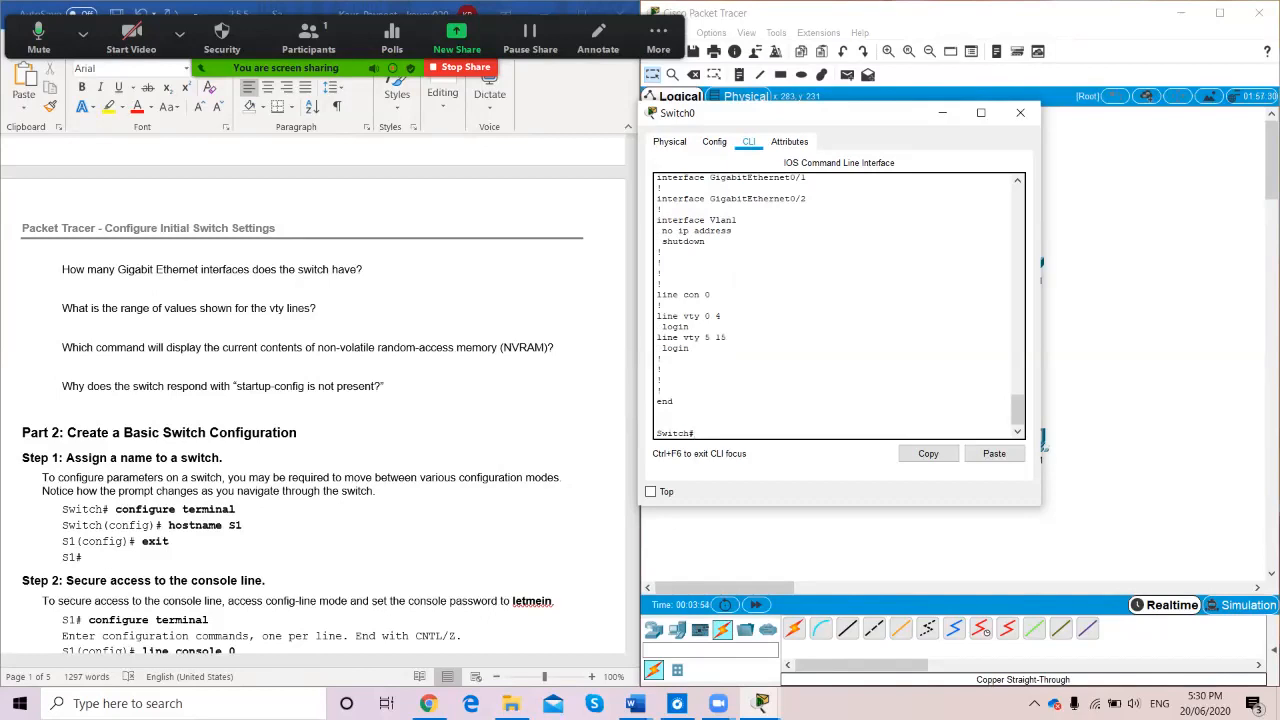
text(show start-up config)
Correct the typo and run show startup-config, which reports startup-config is not present
key(Return)
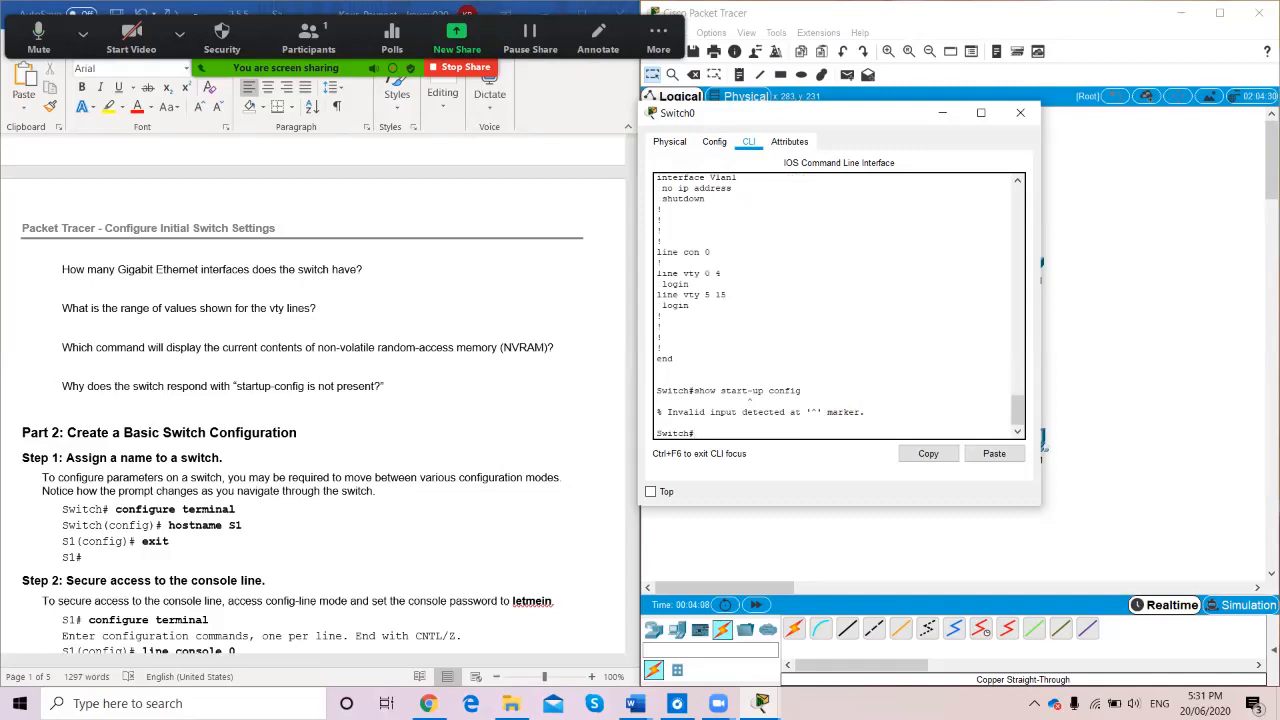
key(Up)
key(Left)
key(Left)
key(Left)
key(Left)
key(Left)
key(Left)
key(Left)
key(Left)
key(Left)
key(BackSpace)
key(BackSpace)
text(-)
key(Return)
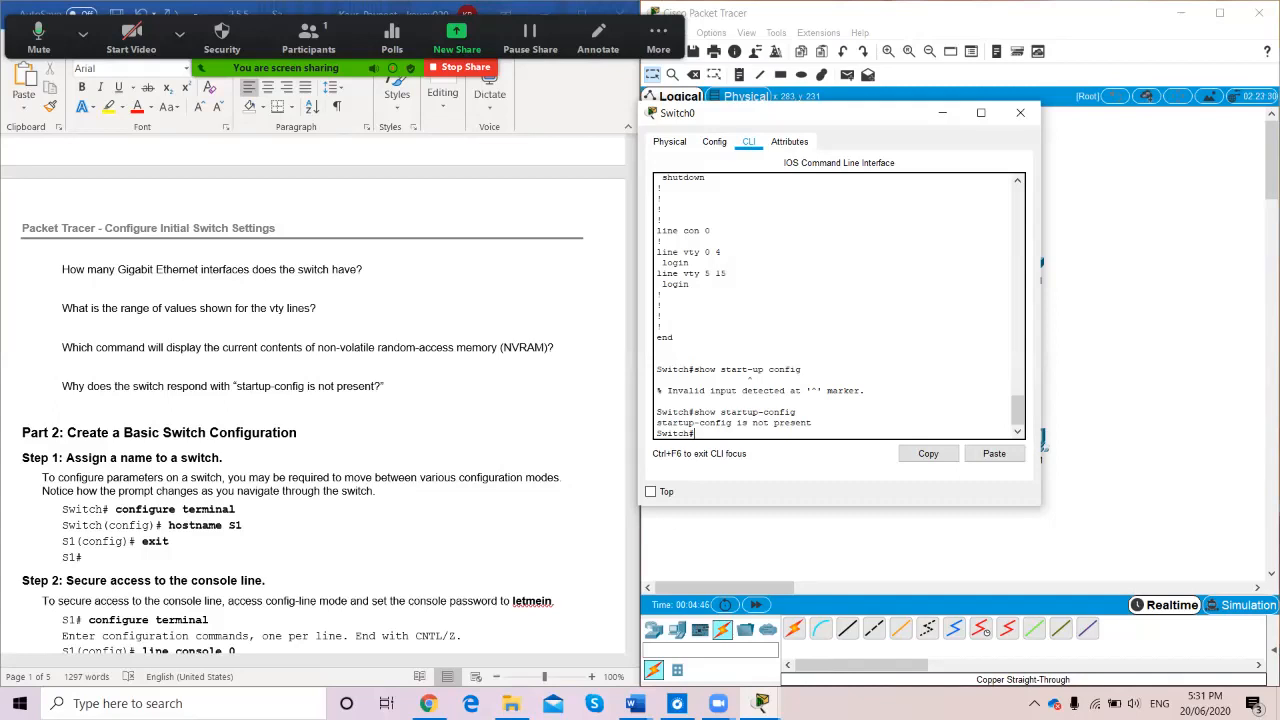
Enter global configuration mode and set the switch hostname to S1
scroll(320, 400, down, 5)
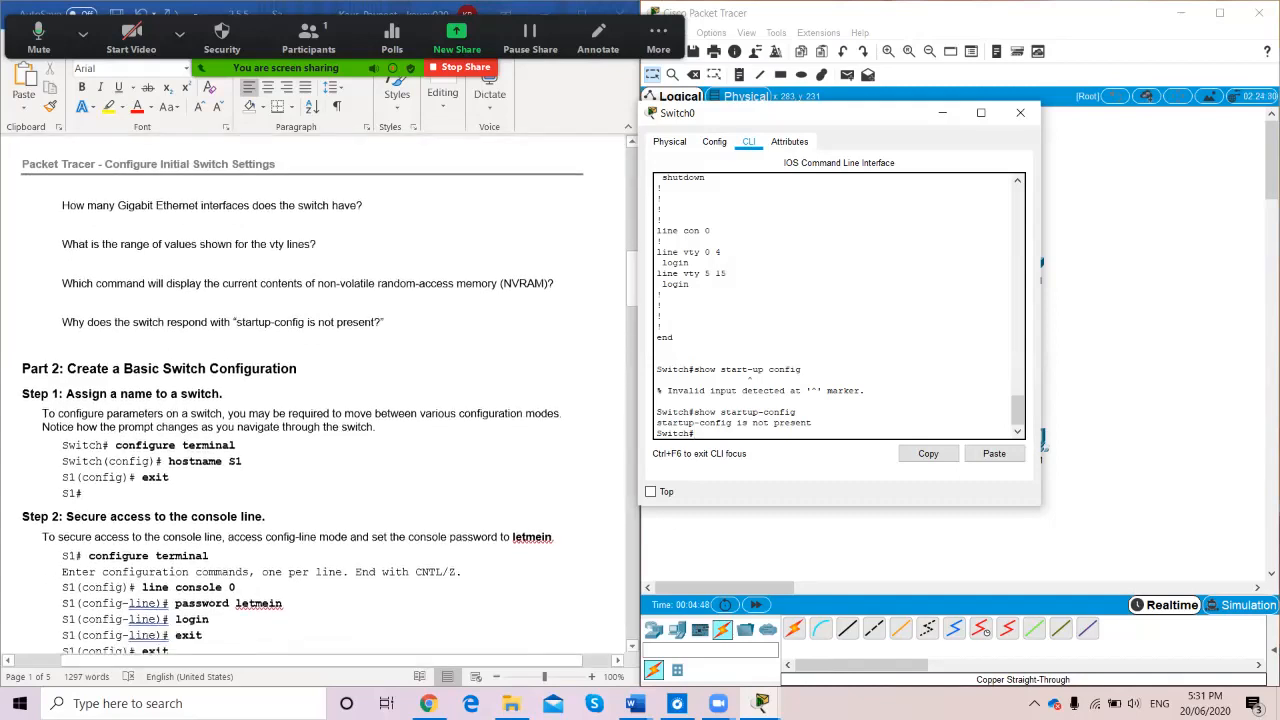
scroll(320, 400, up, 1)
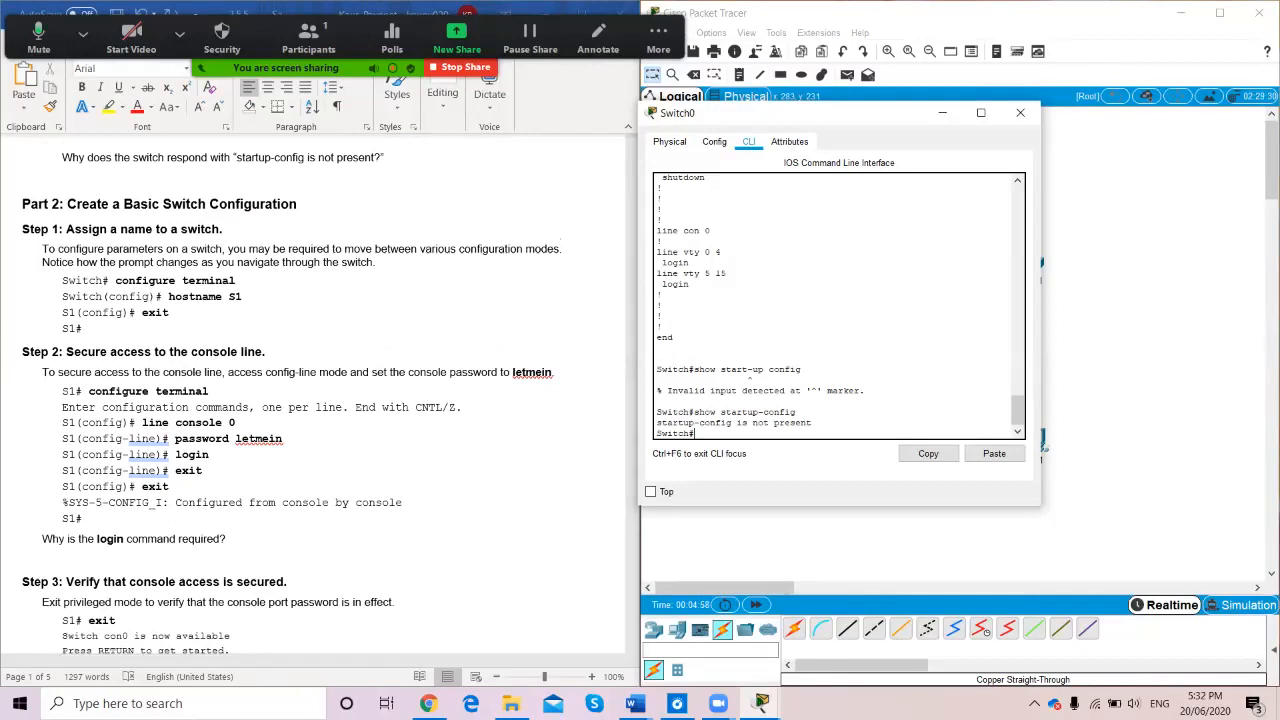
text(nfigure terminal)
key(Return)
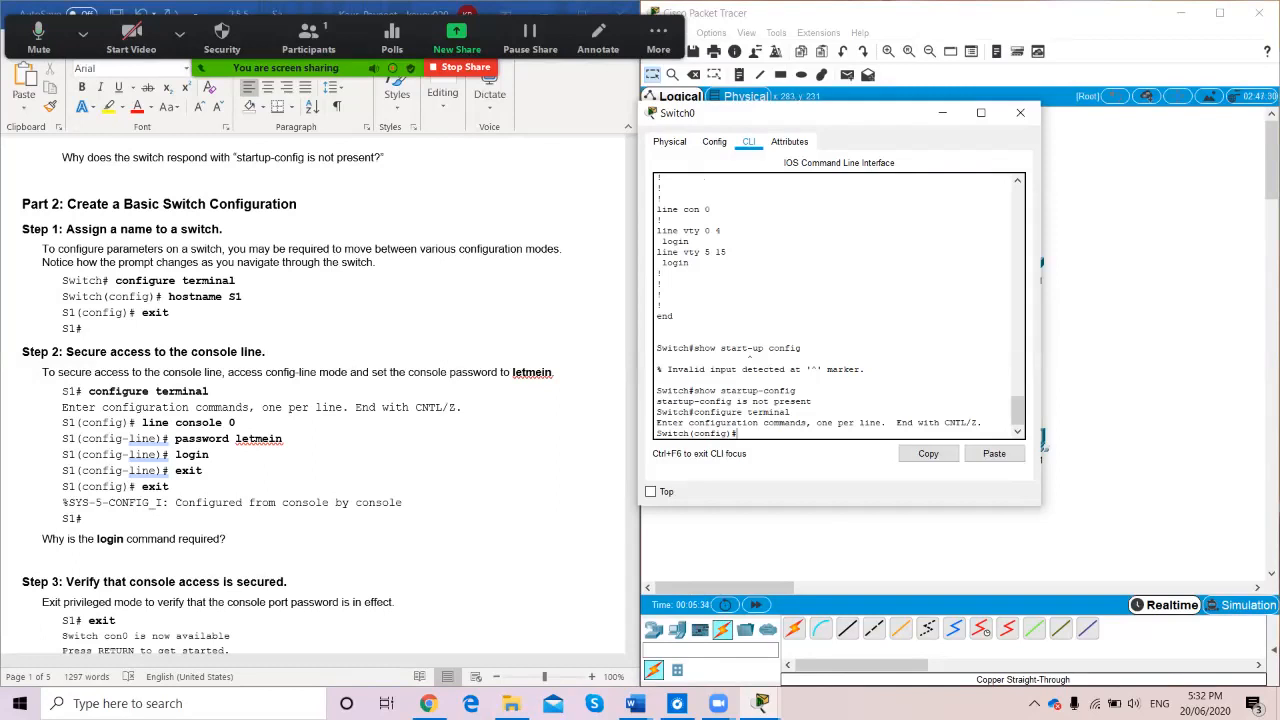
text(stname S1)
key(Return)
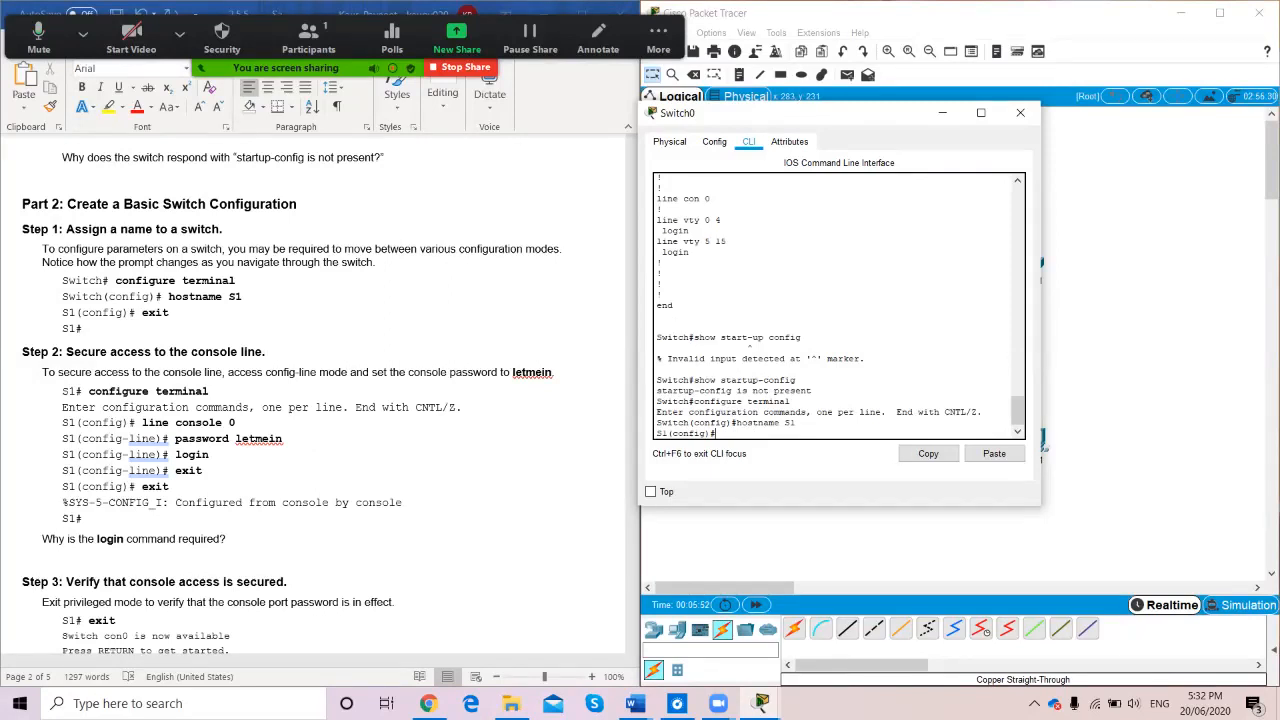
Exit to S1#, retry hostname S1 there, then re-enter configure terminal
text(X)
text(xit)
key(Return)
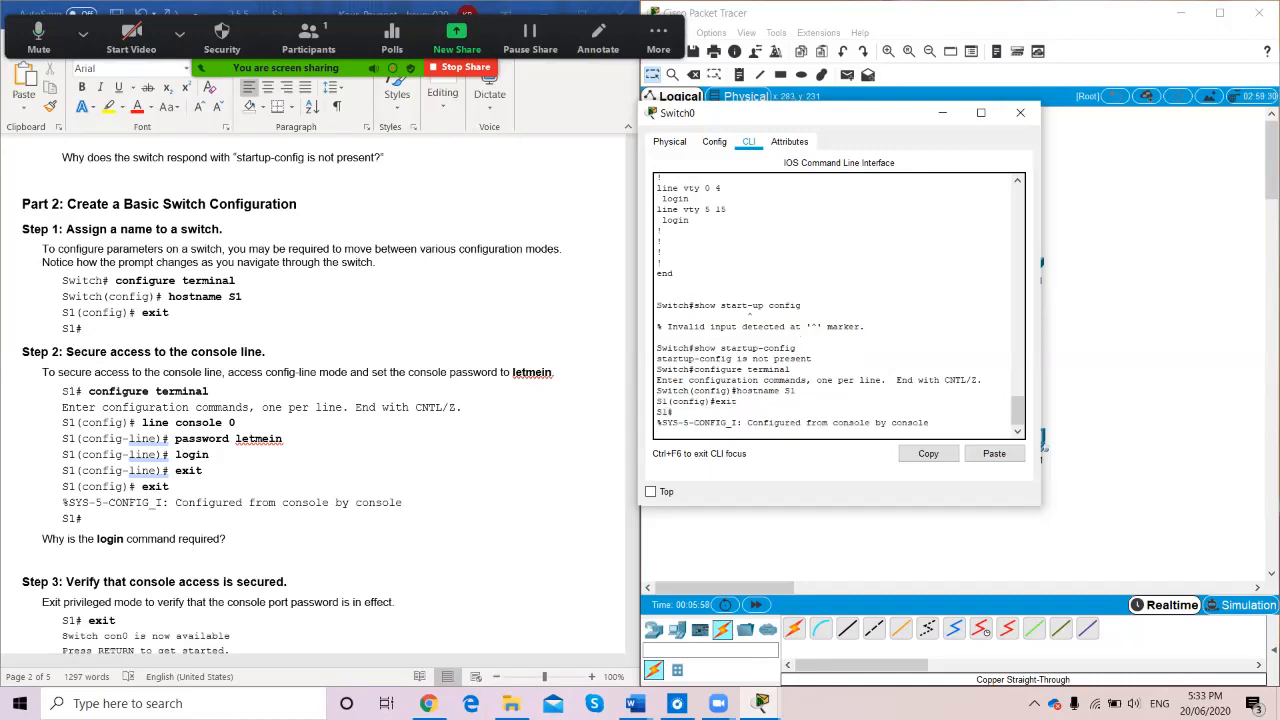
key(Return)
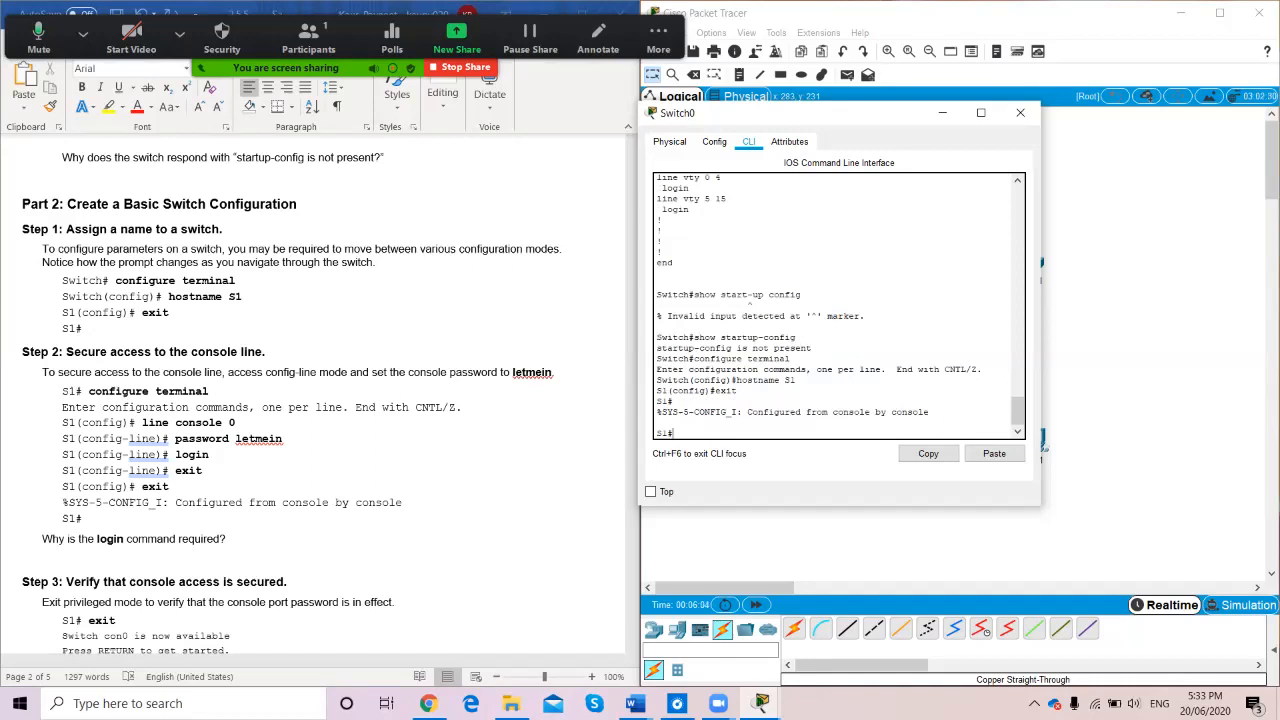
text(host)
text(name)
text( S1)
key(Return)
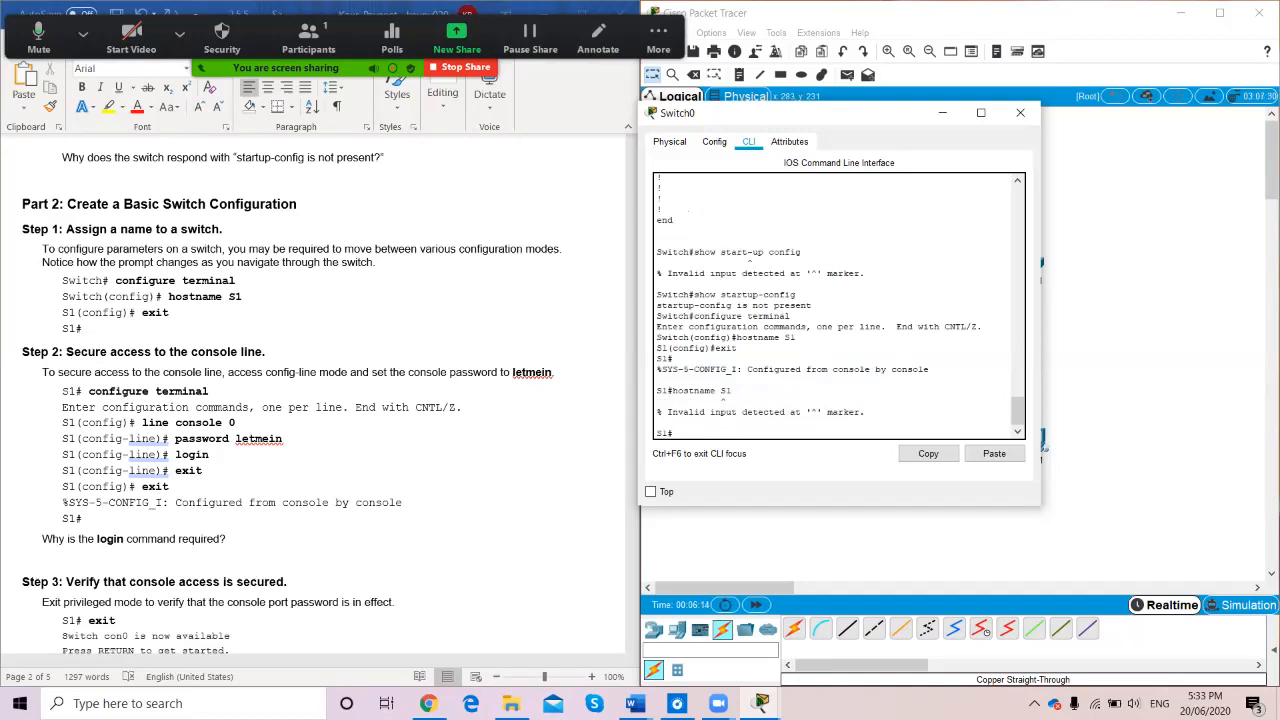
text(configure terminal)
key(Return)
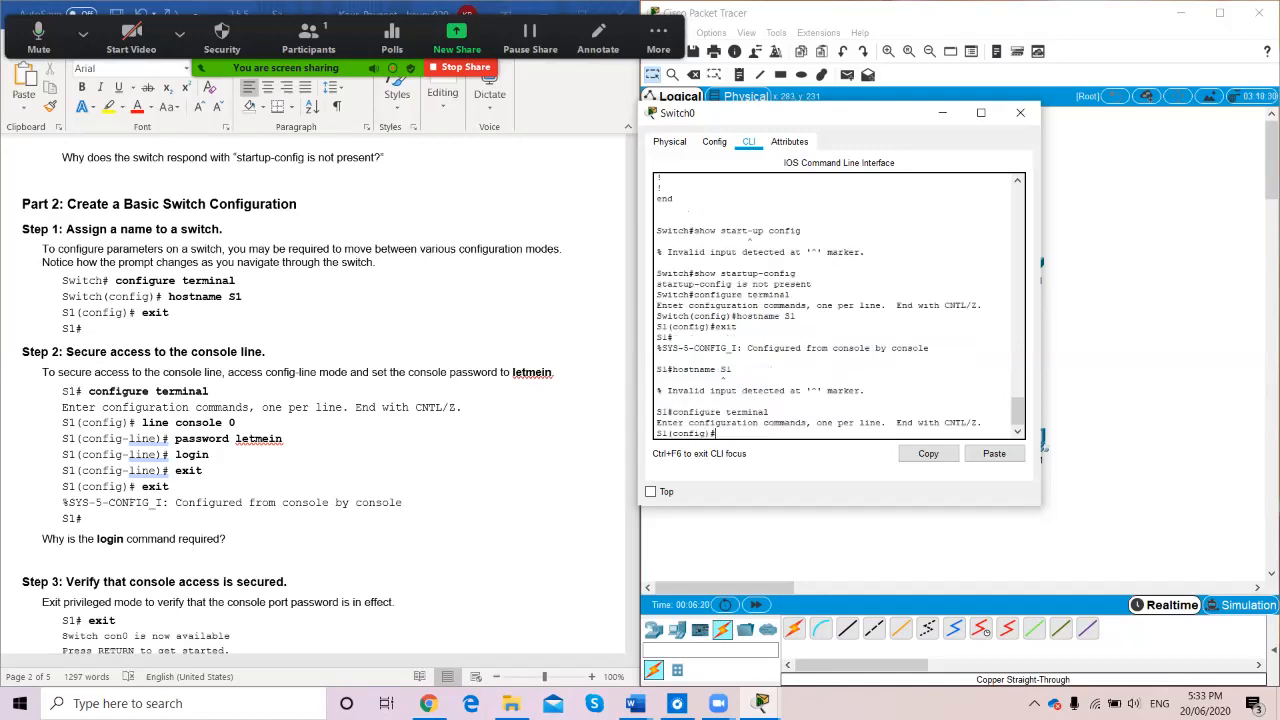
On line console 0, set the console password and require login
scroll(320, 400, up, 1)
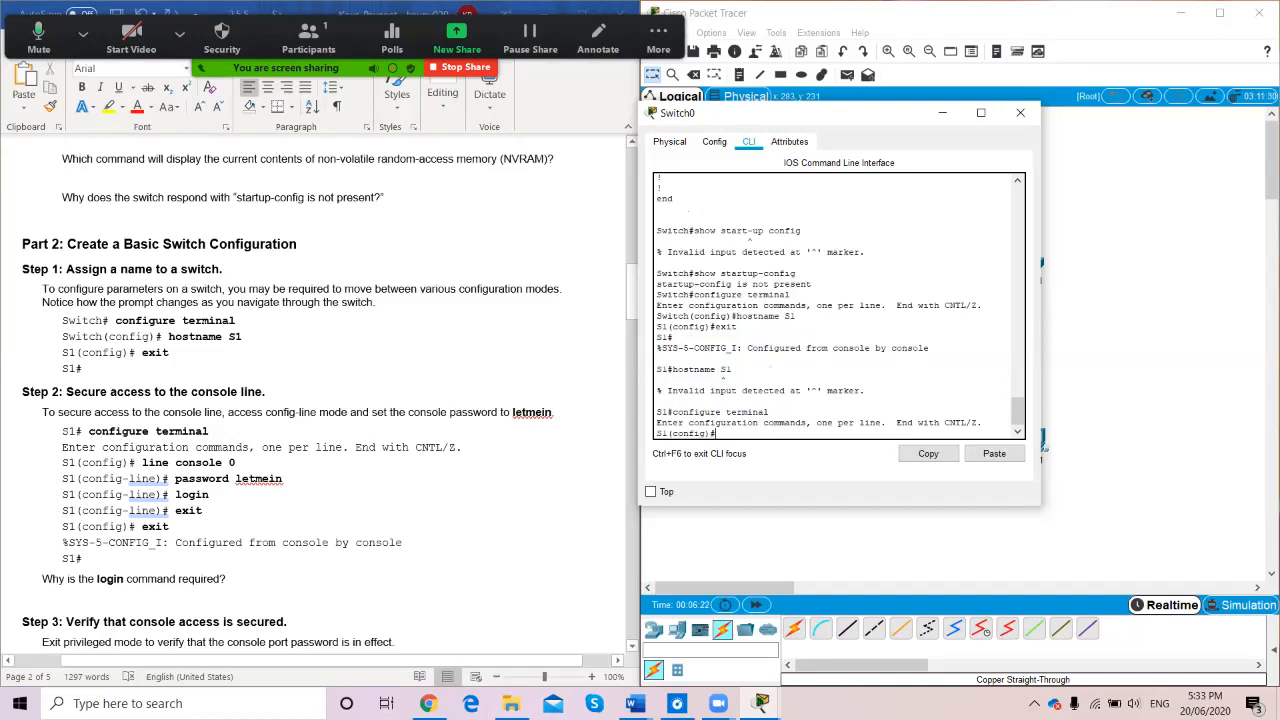
scroll(330, 400, down, 3)
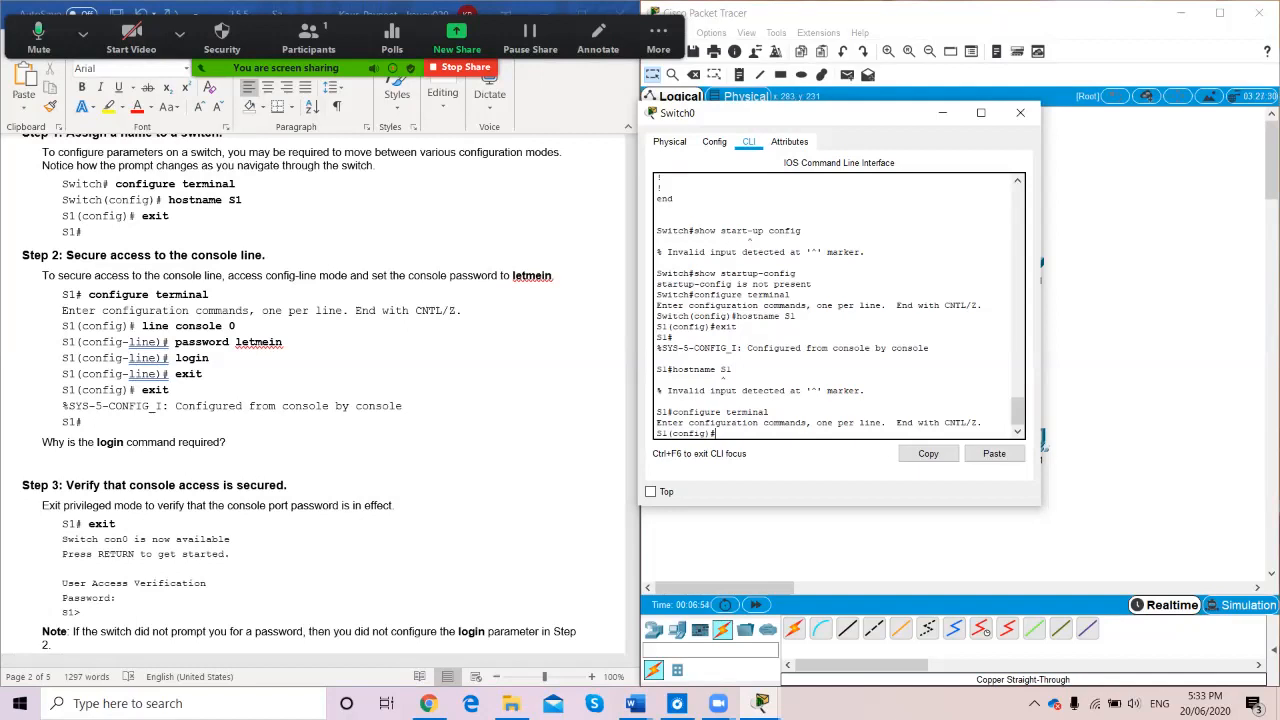
text(ne console 0)
key(Return)
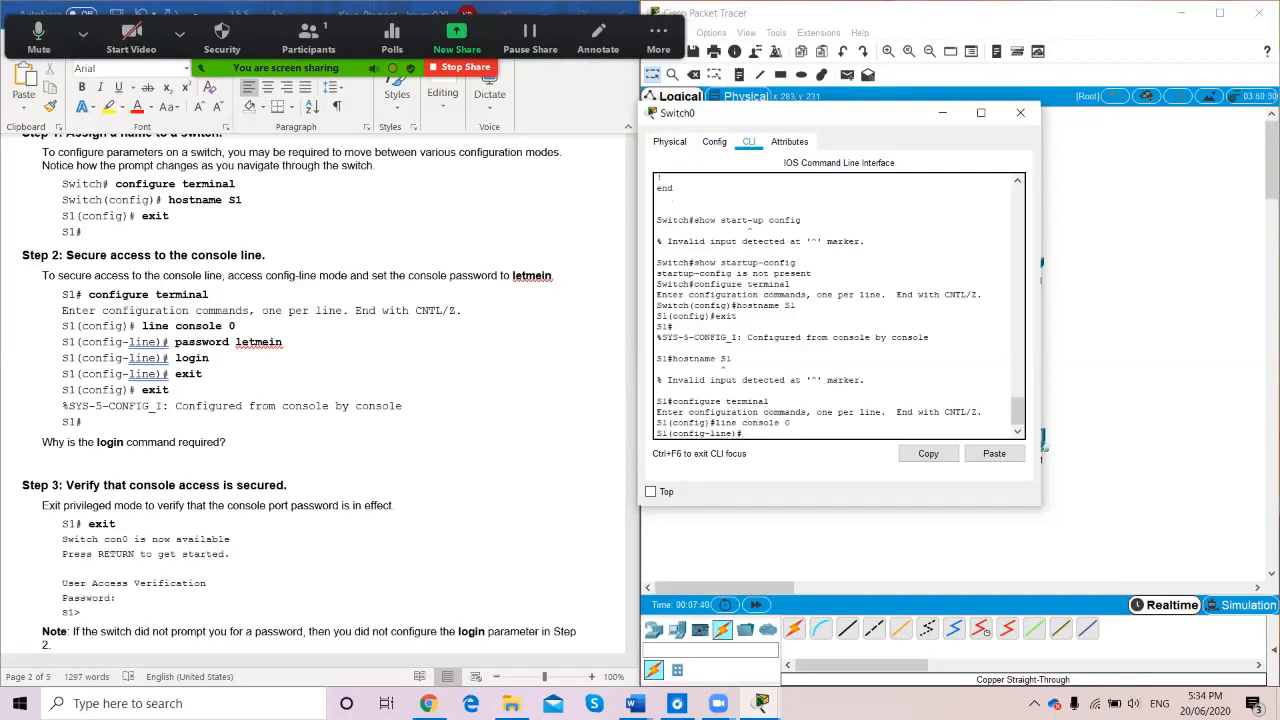
text(password letmein)
key(Return)
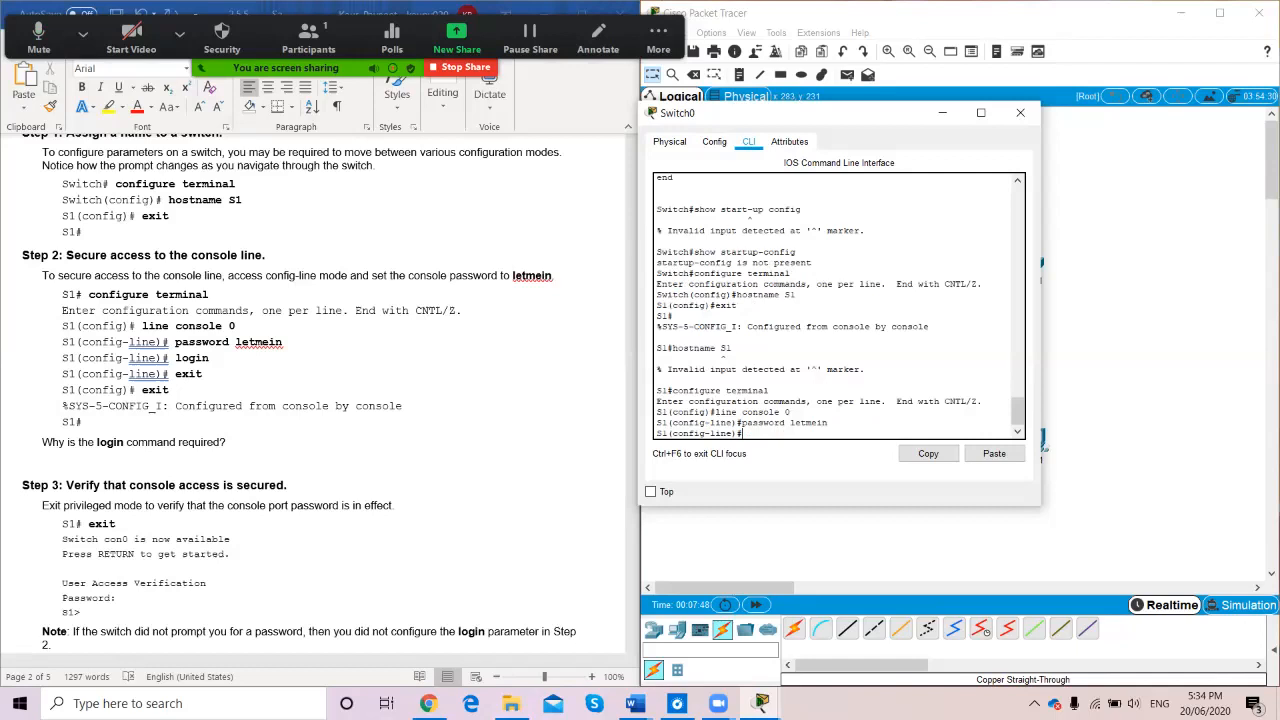
text(login)
key(Return)
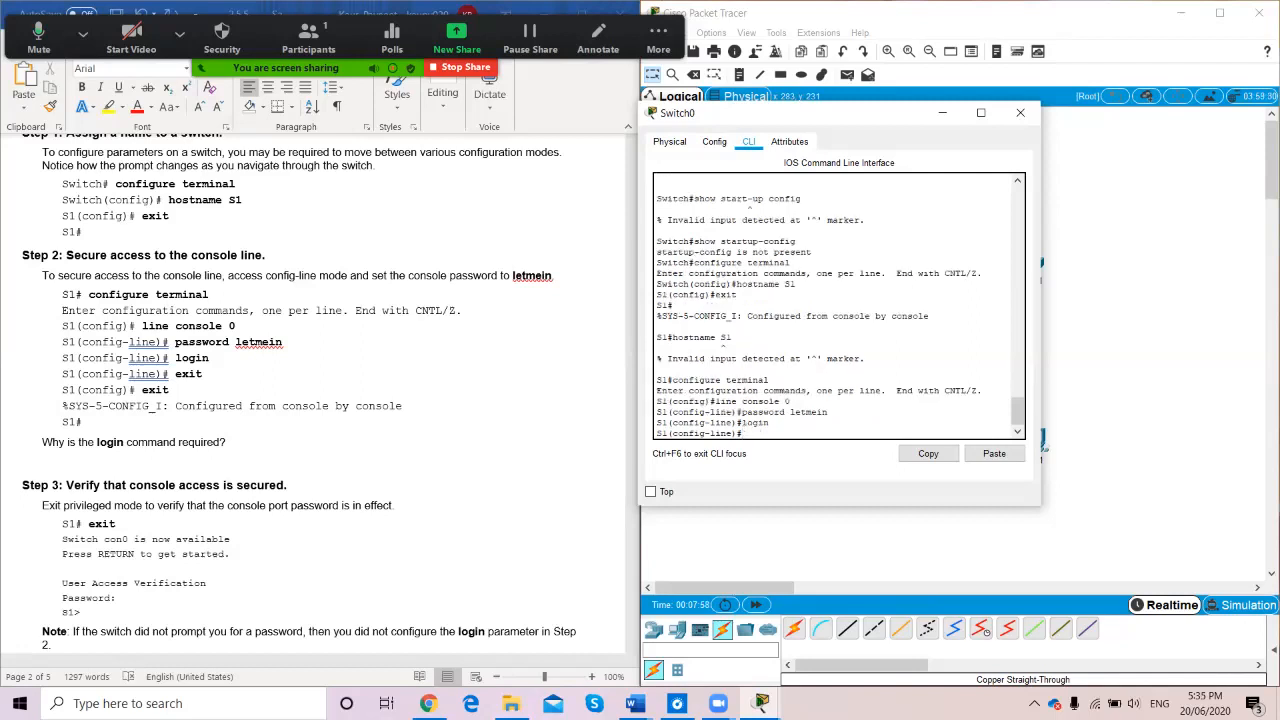
Exit twice back to the S1# privileged prompt
text(exit)
key(Return)
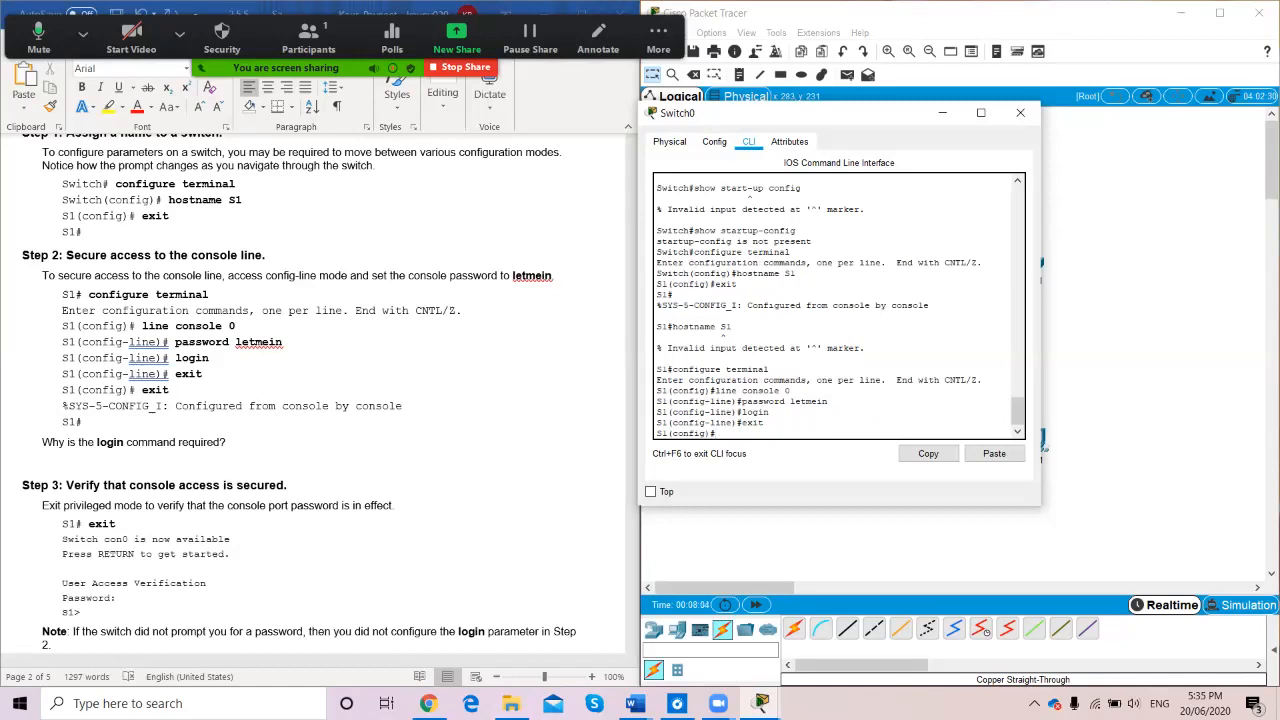
text(exit)
key(Return)
key(Return)
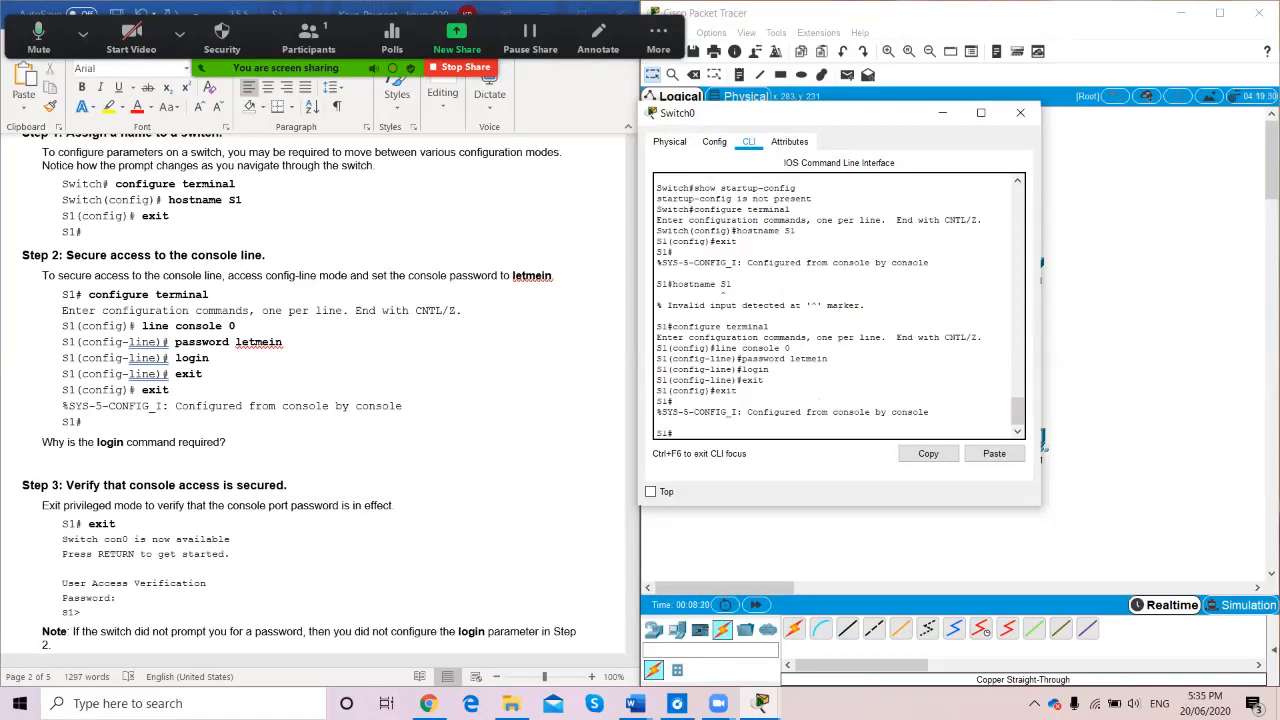
scroll(832, 306, up, 14)
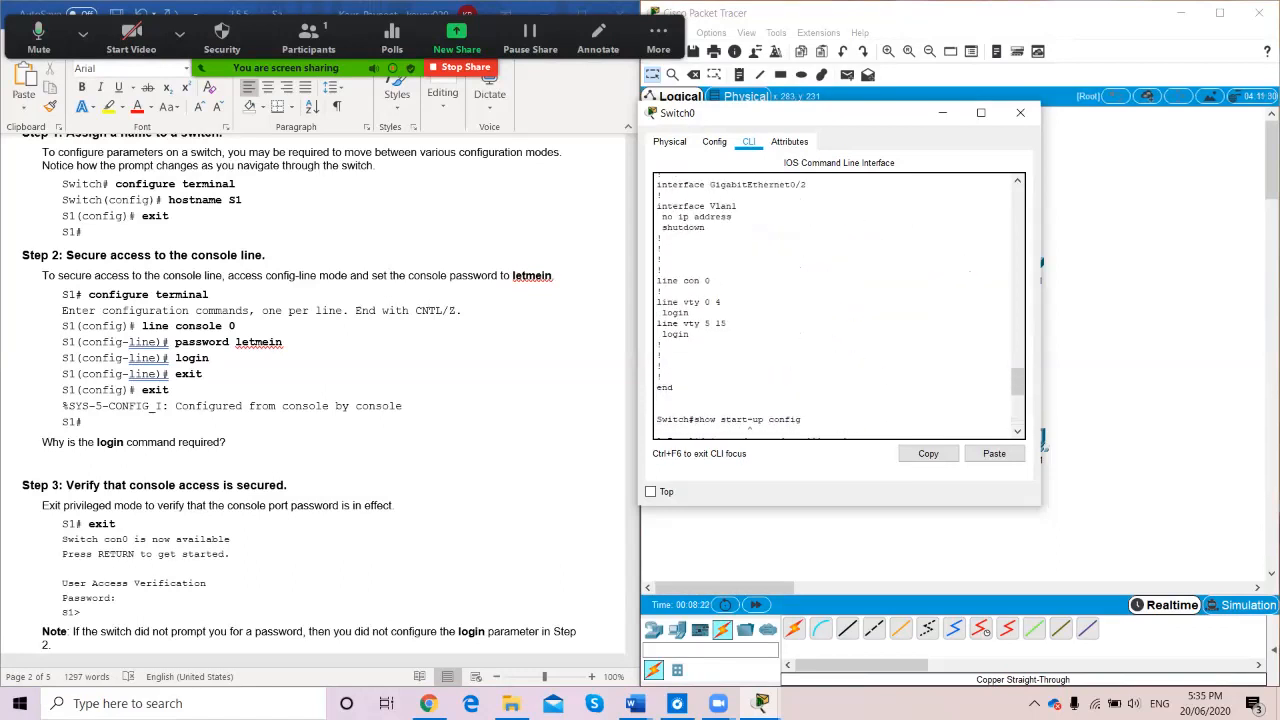
scroll(838, 306, up, 15)
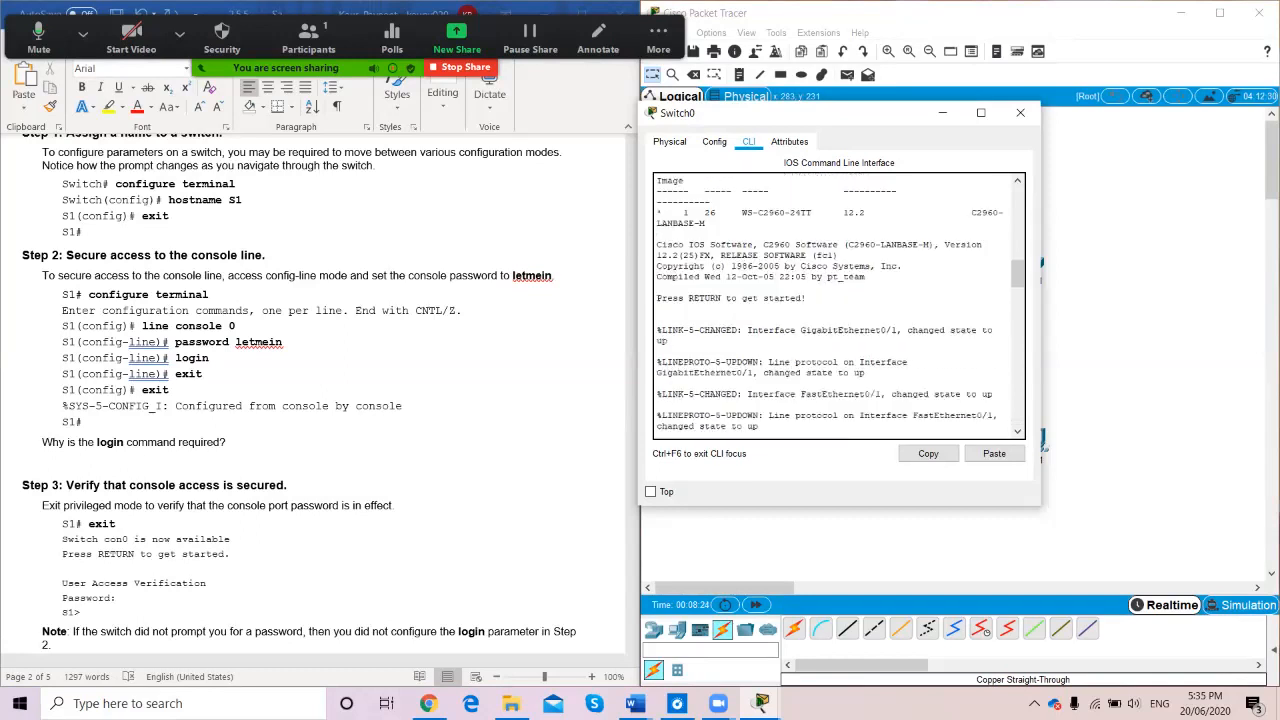
scroll(838, 306, up, 15)
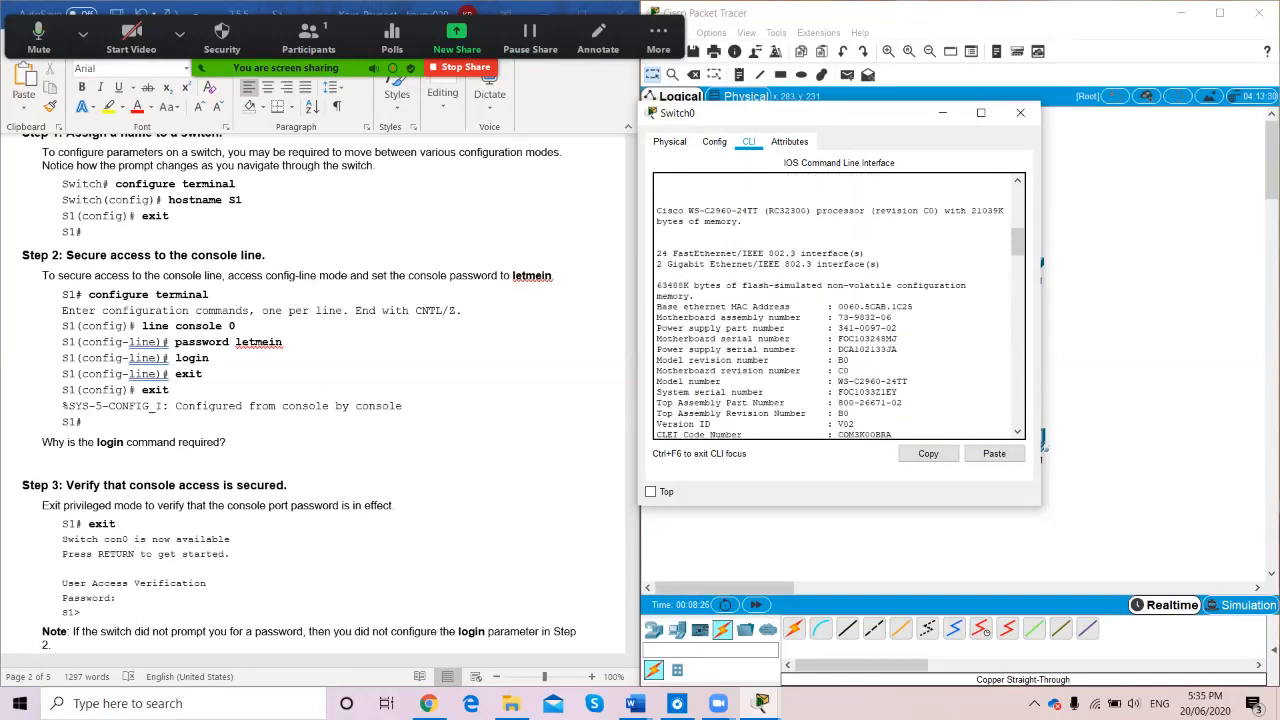
scroll(838, 306, down, 15)
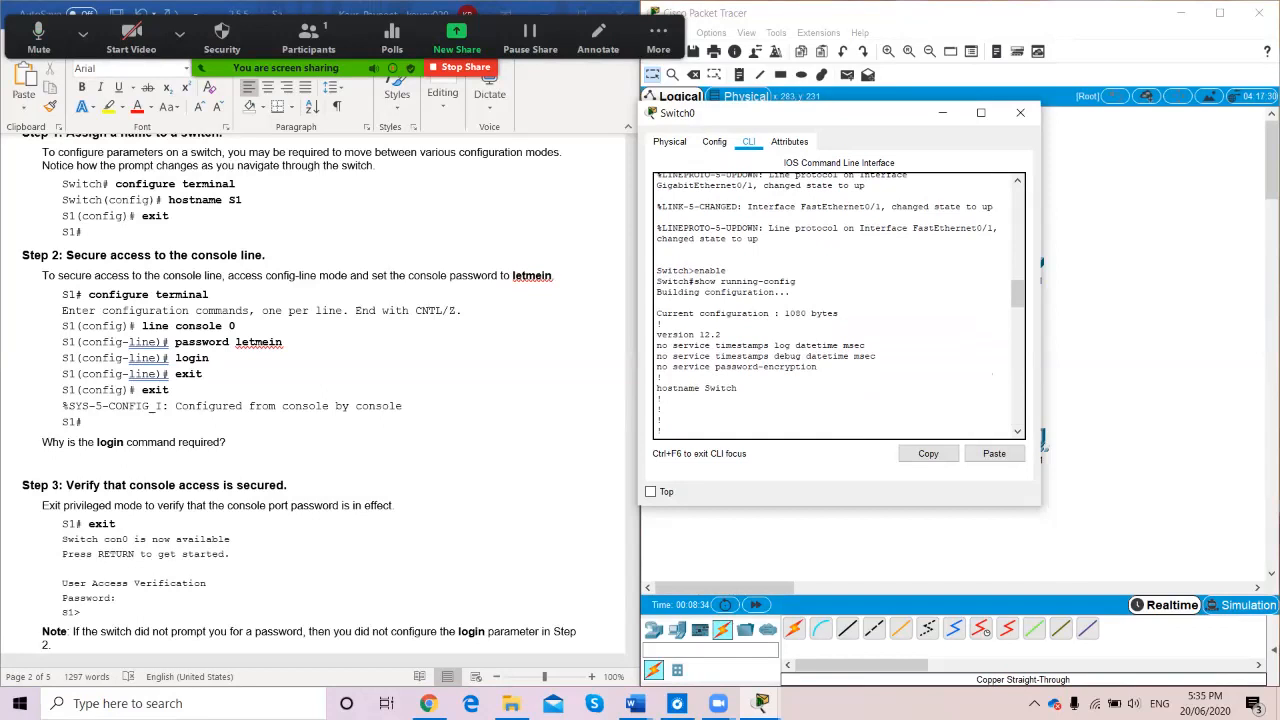
scroll(838, 305, down, 20)
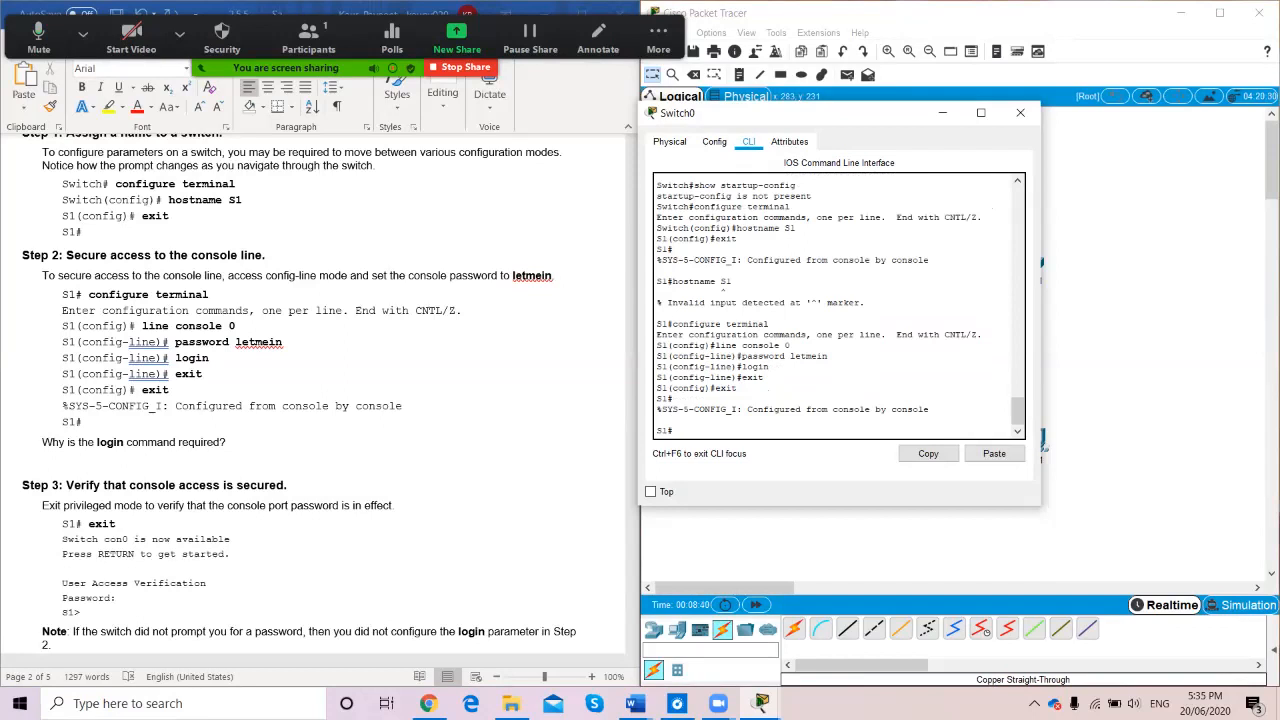
Log out of S1, log back in with the console password, and enable to S1#
scroll(320, 400, down, 5)
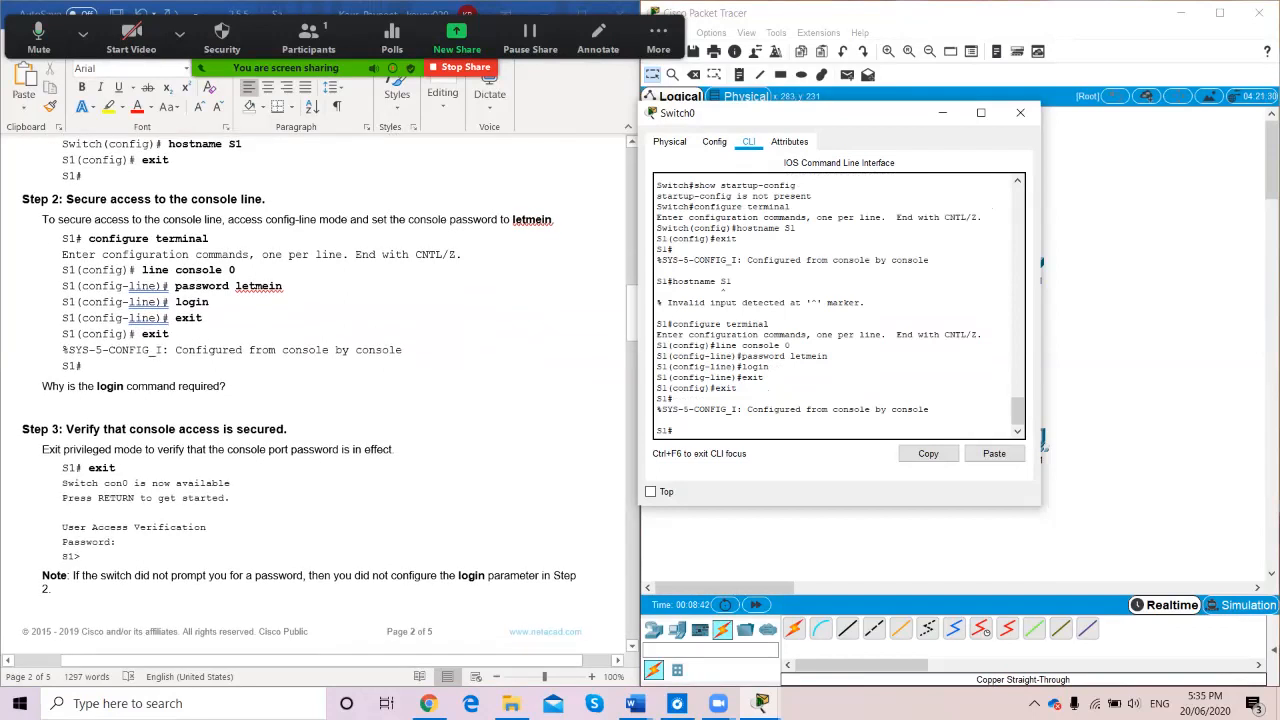
scroll(313, 395, down, 2)
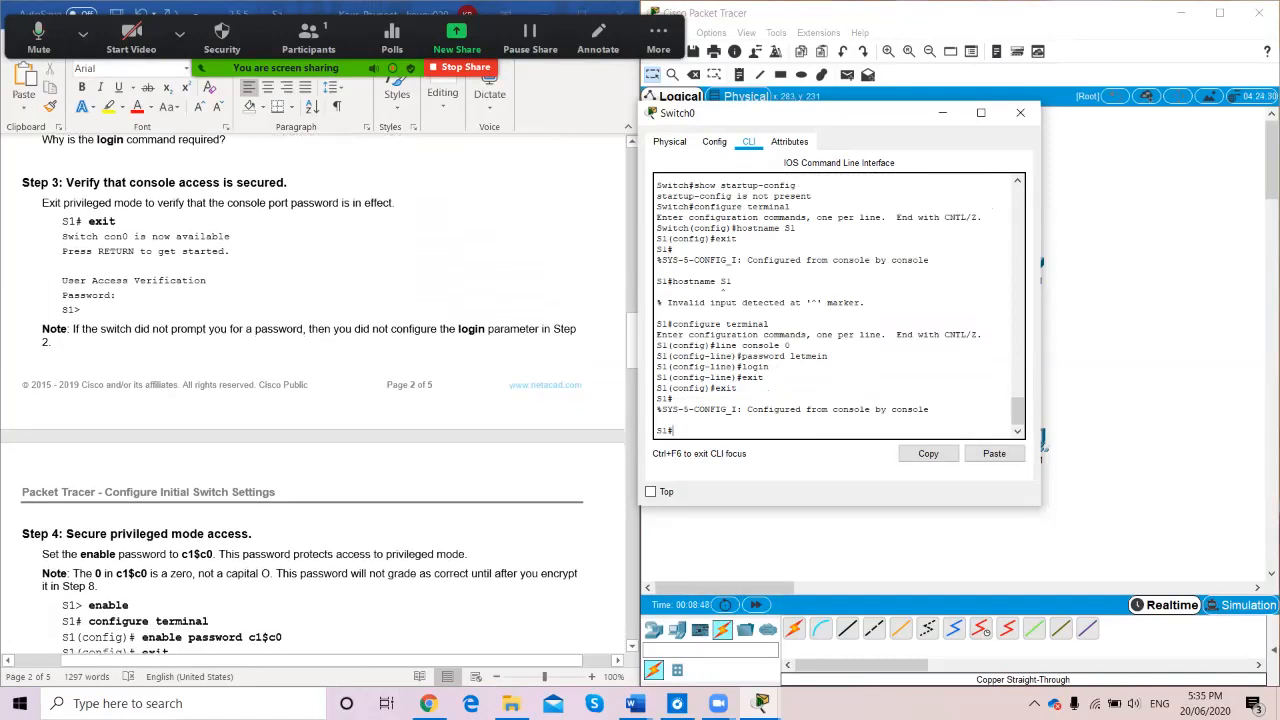
scroll(313, 395, up, 1)
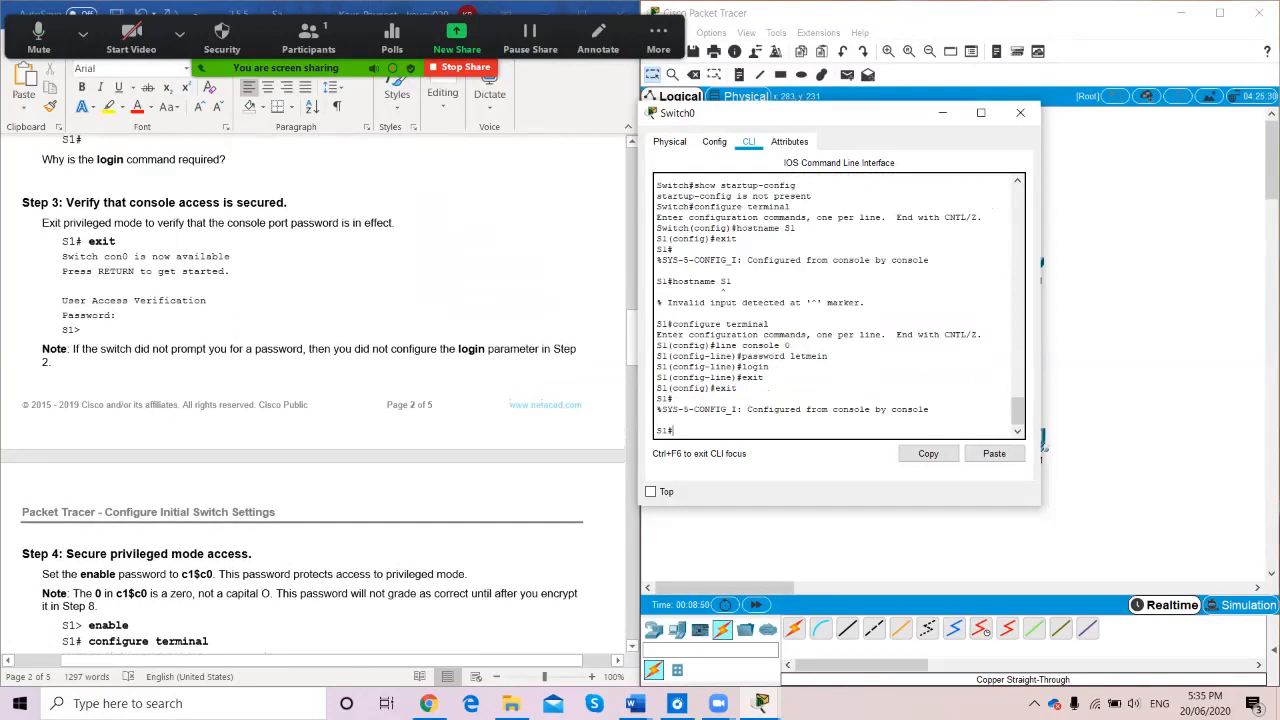
text(exit)
key(Return)
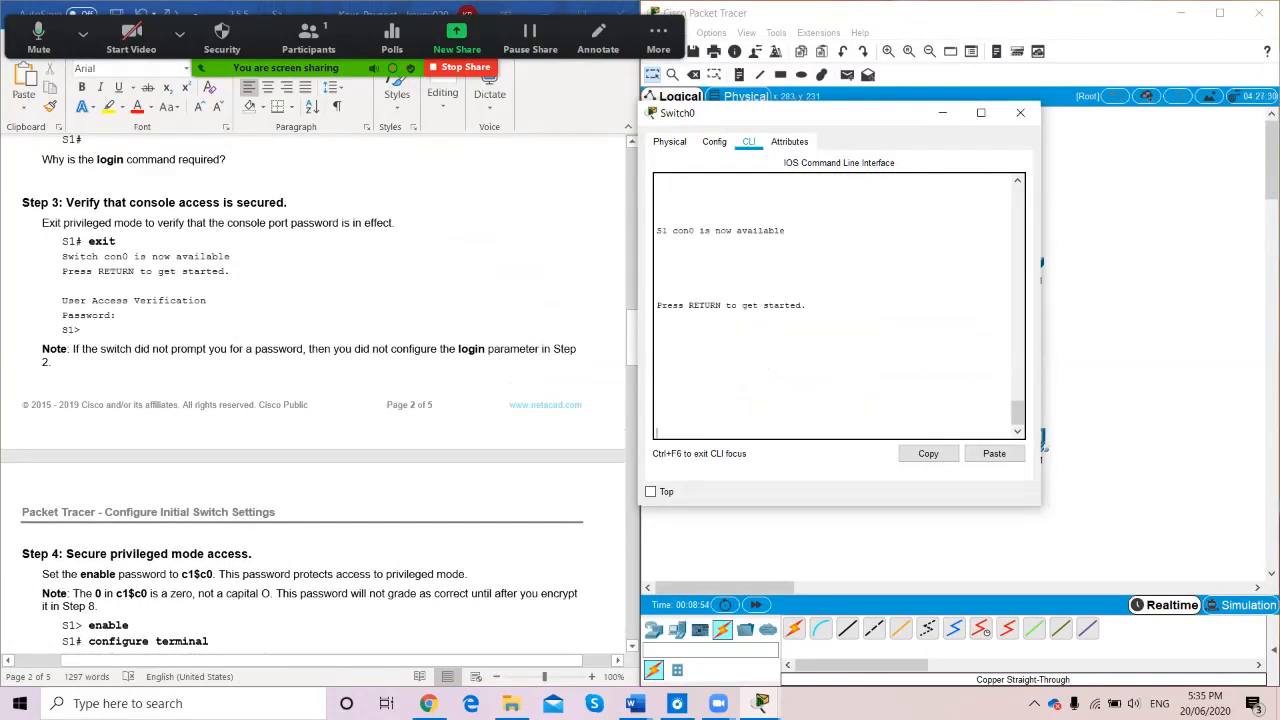
key(Return)
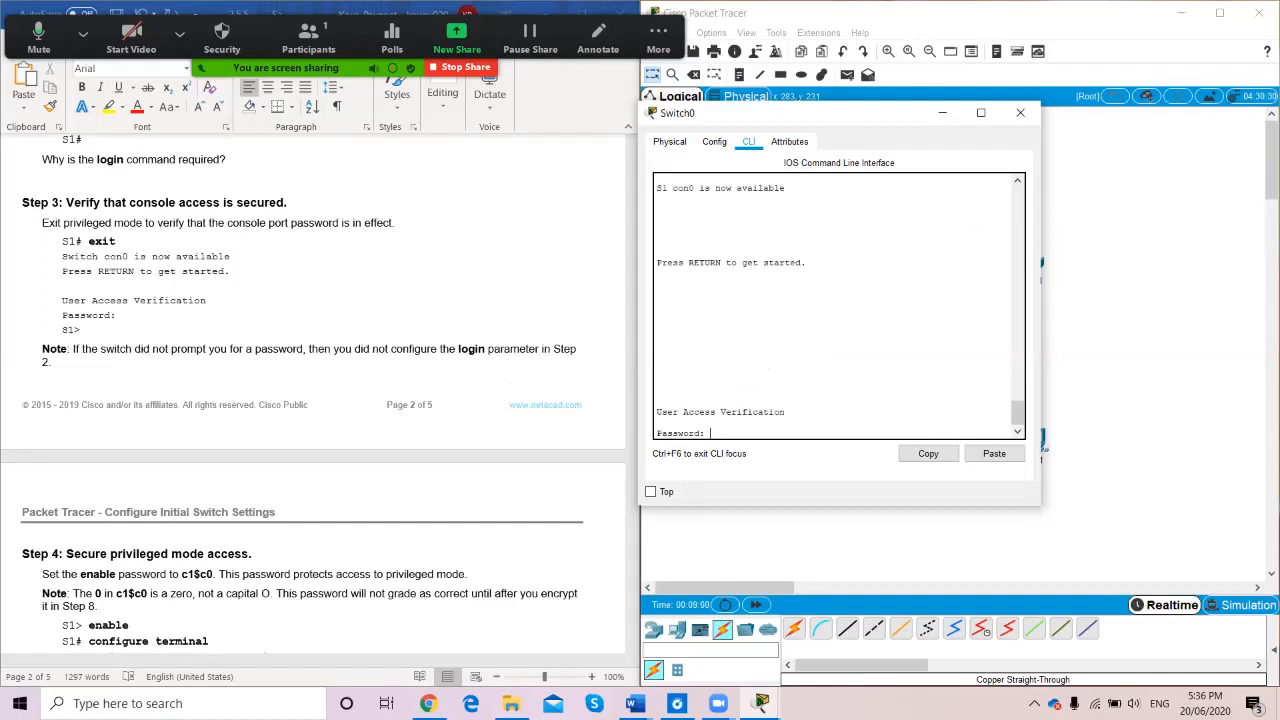
key(Return)
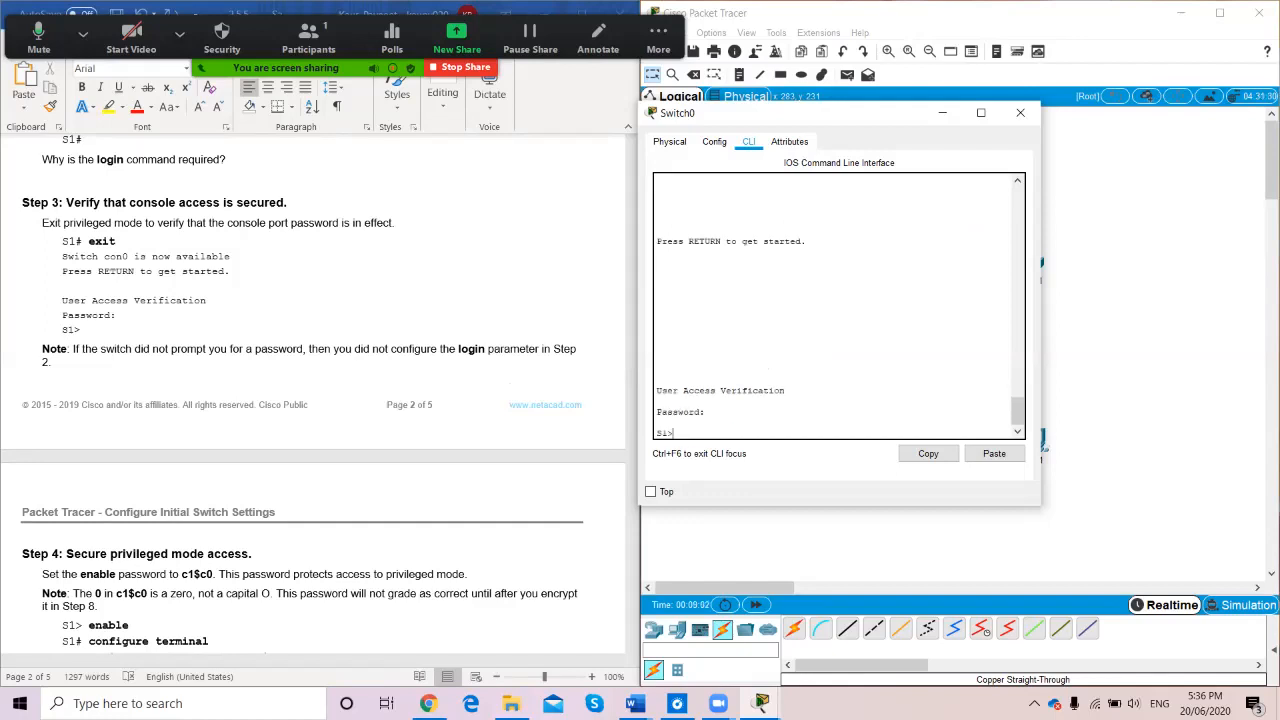
text(enable)
key(Return)
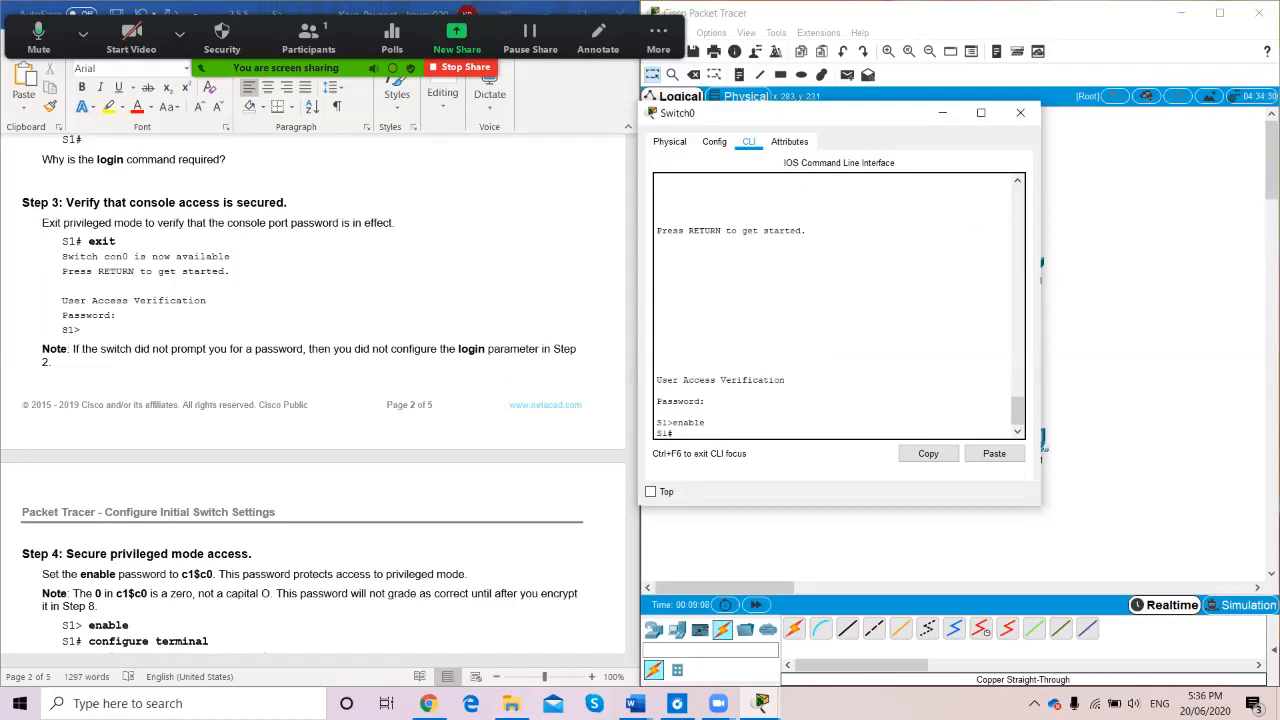
In global configuration mode, set an enable password on S1
scroll(313, 395, down, 4)
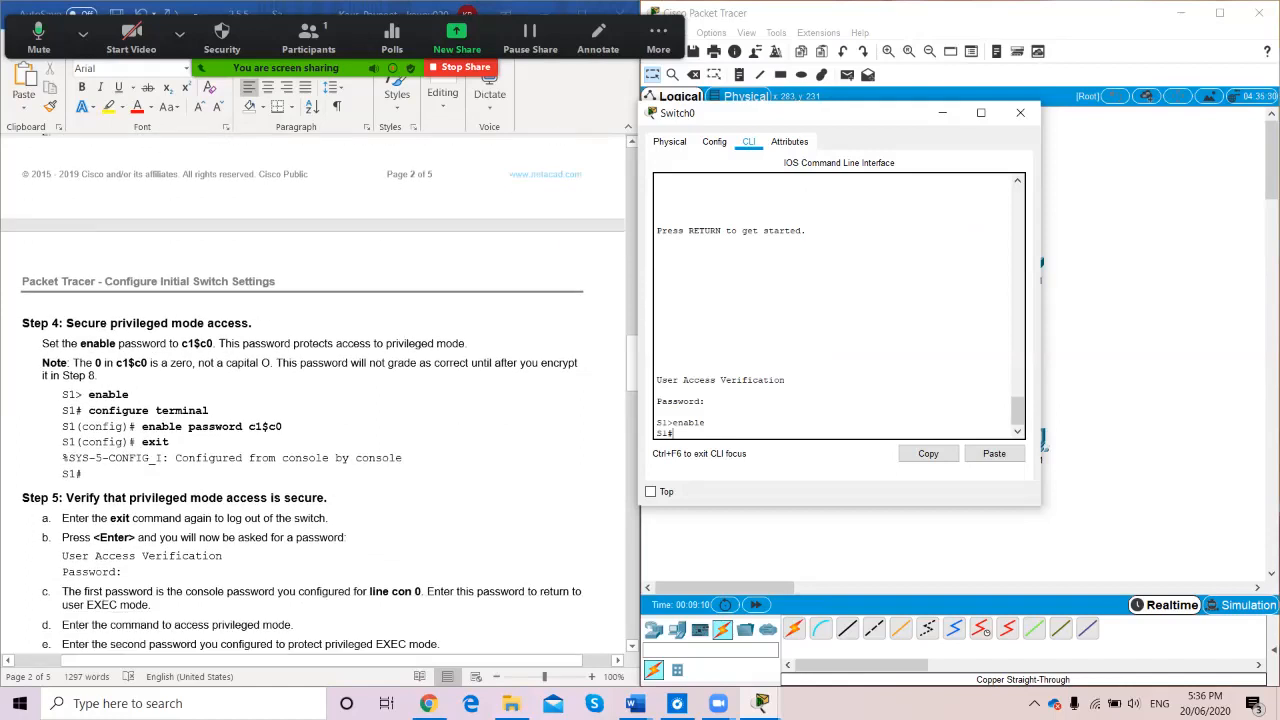
scroll(313, 394, down, 1)
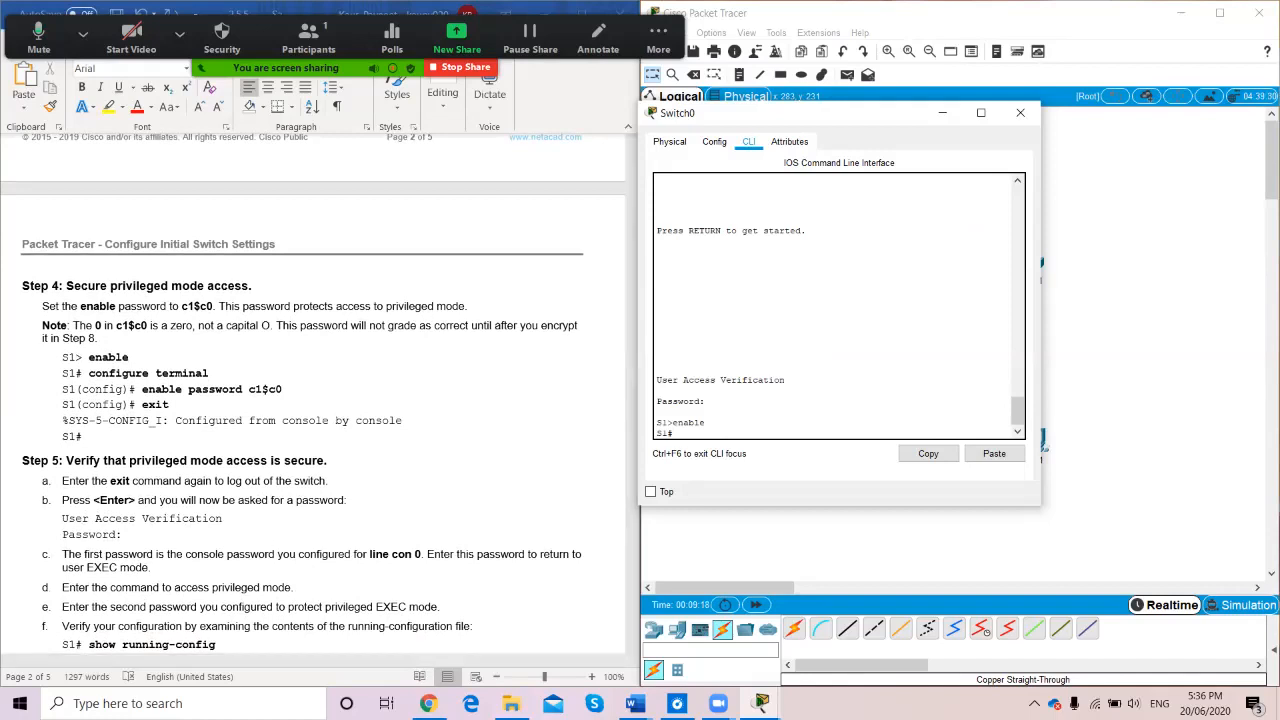
text(configure terminal)
key(Return)
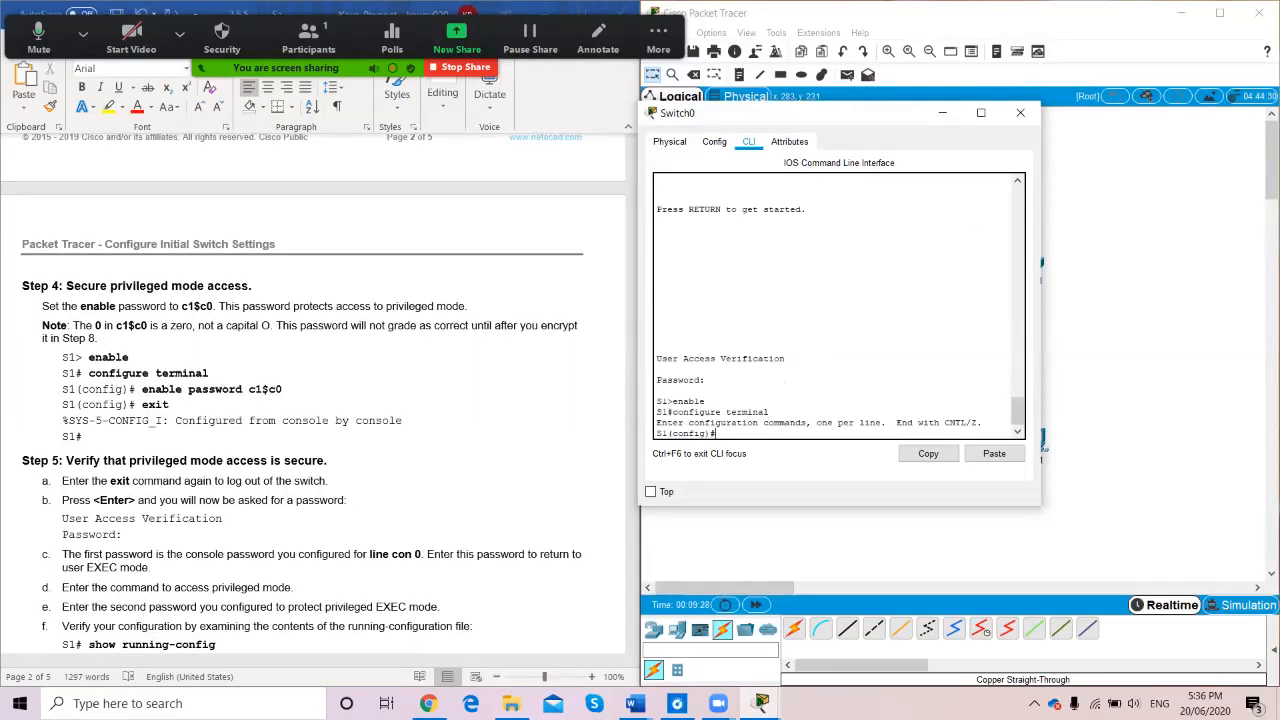
text(enable password c1$c0)
key(Return)
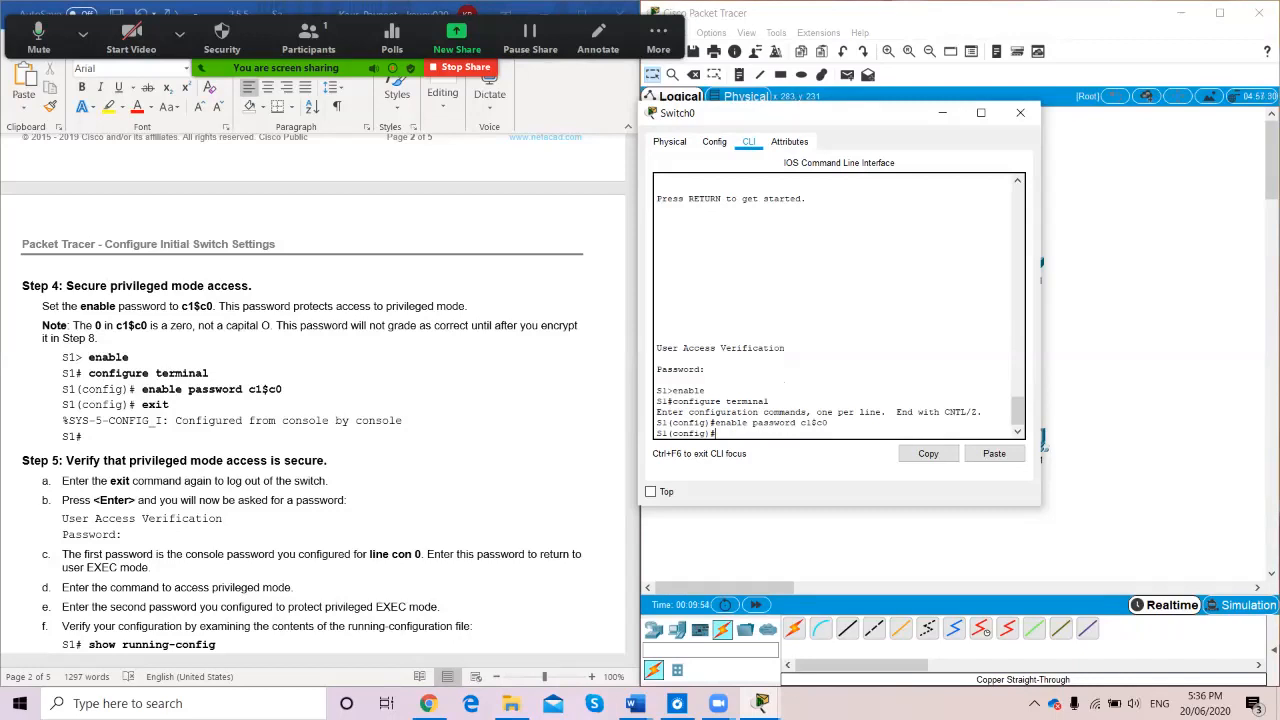
Exit configuration mode and log out of S1 to test the passwords
text(it)
key(Return)
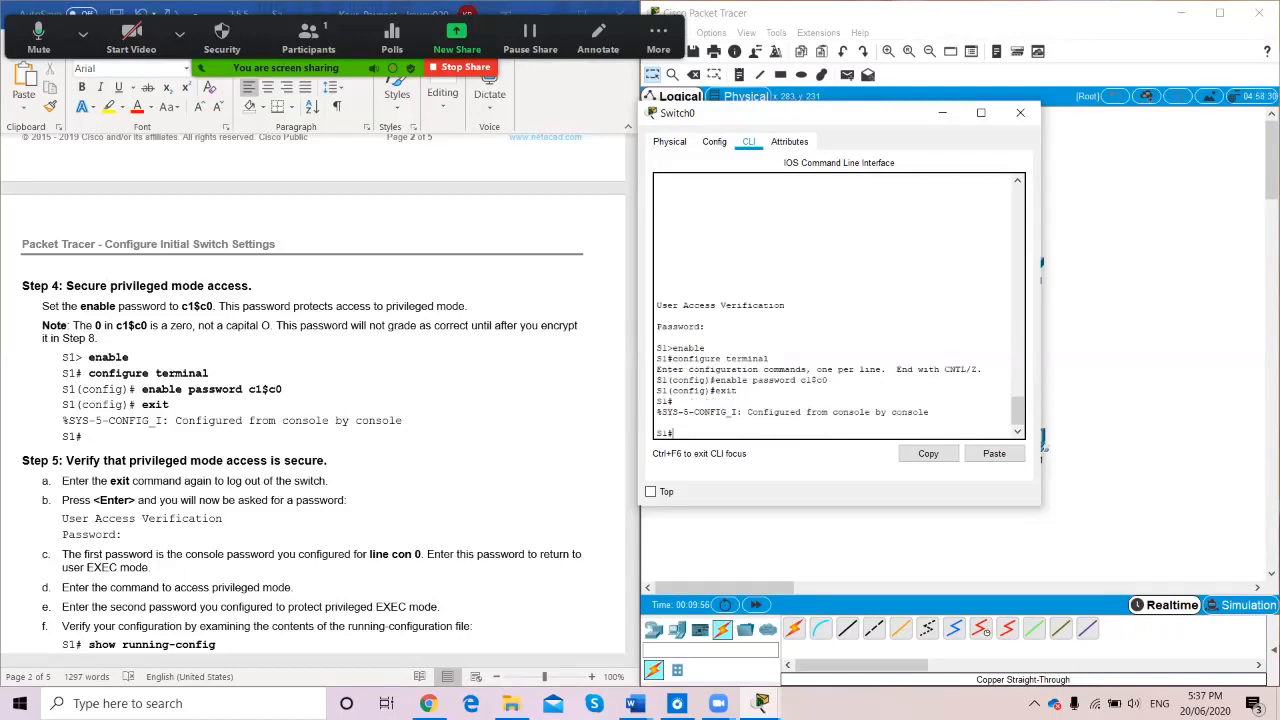
text(exit)
key(Return)
key(Return)
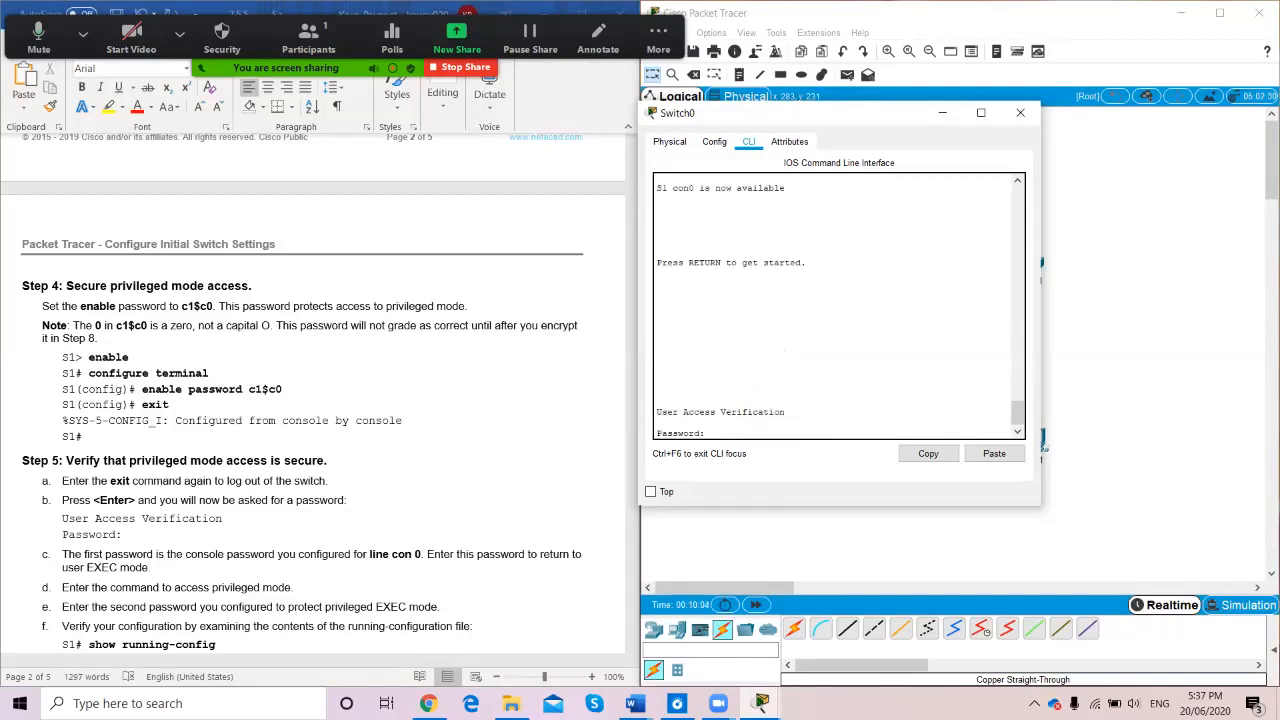
Log in with the console password, then enable using the enable password to reach S1#
key(Return)
text(enable)
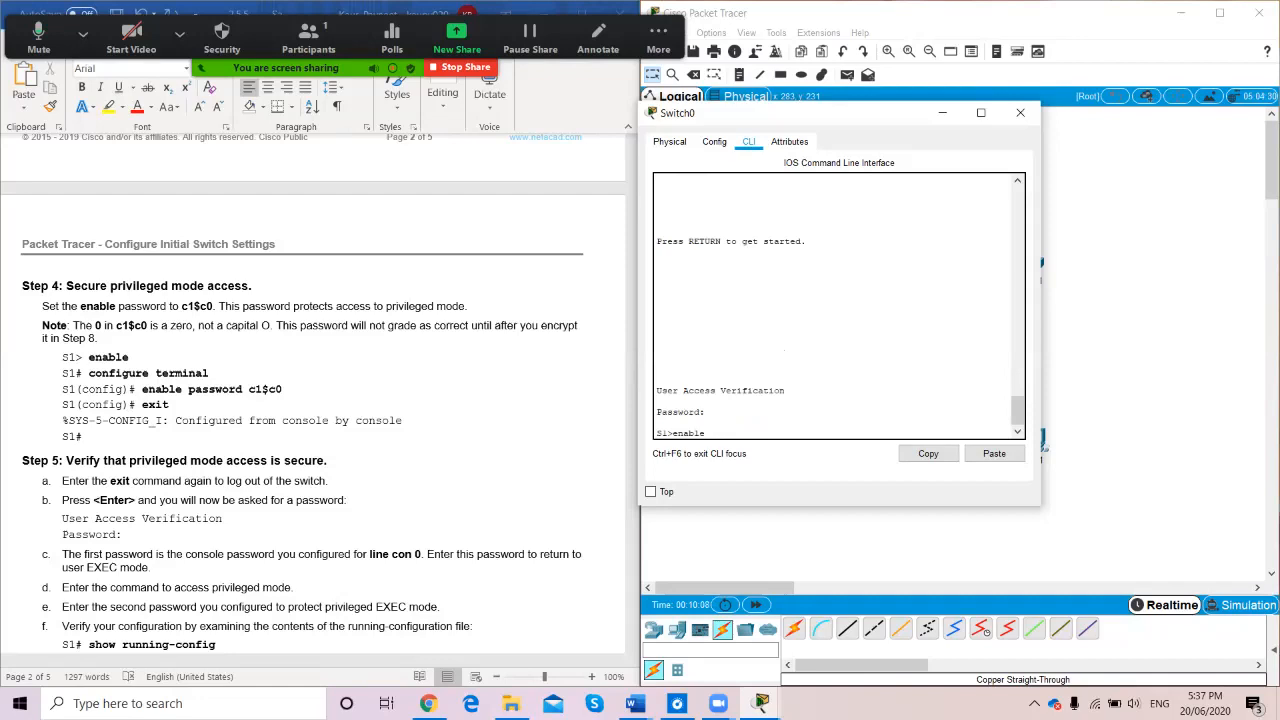
key(Return)
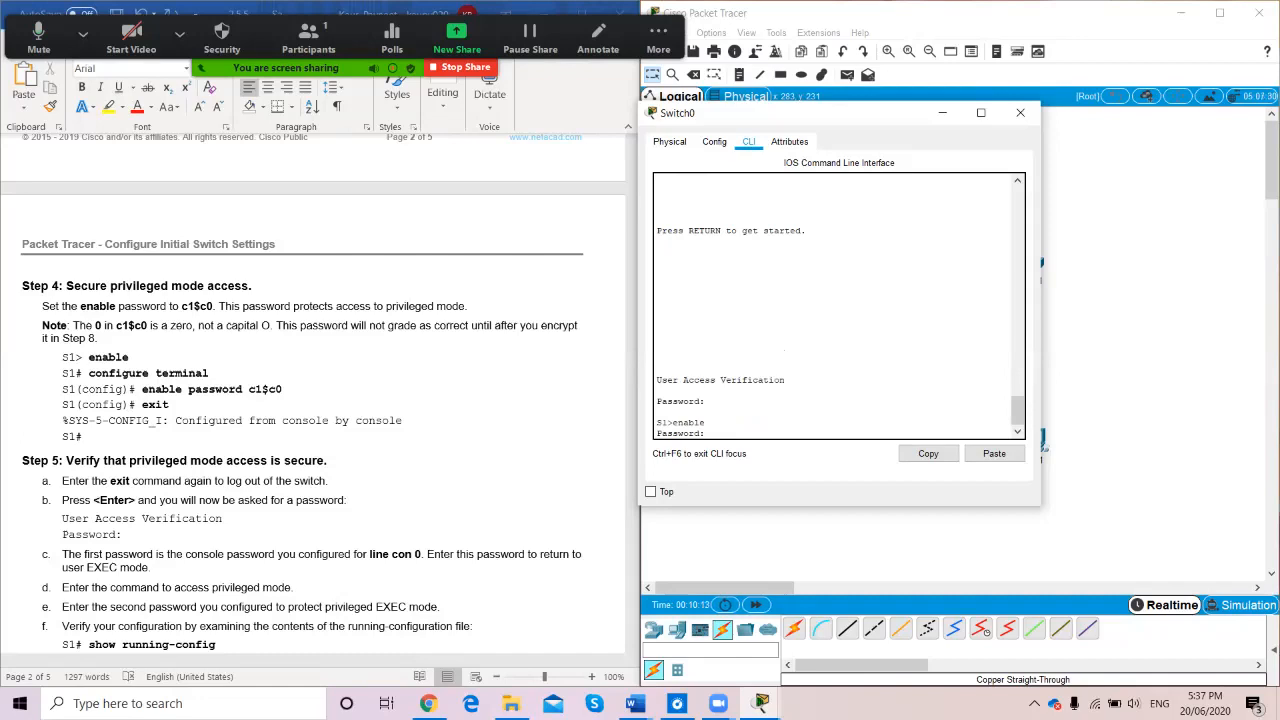
key(Return)
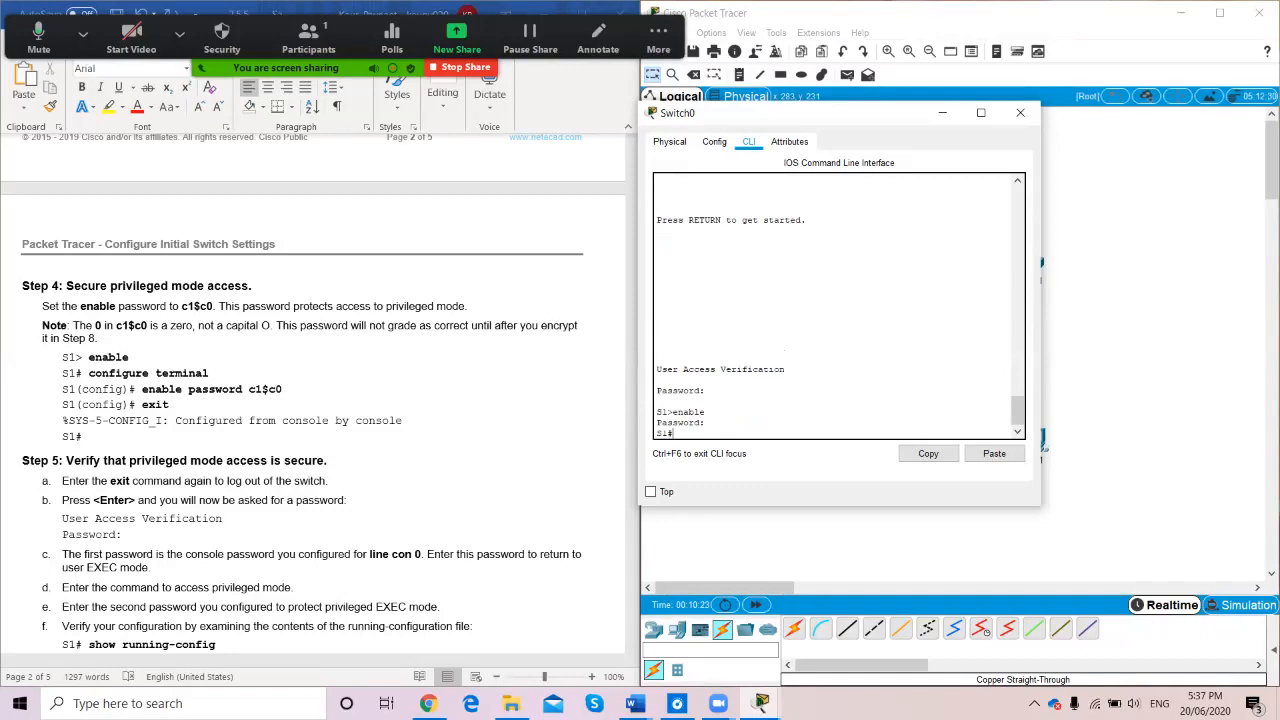
scroll(320, 400, down, 5)
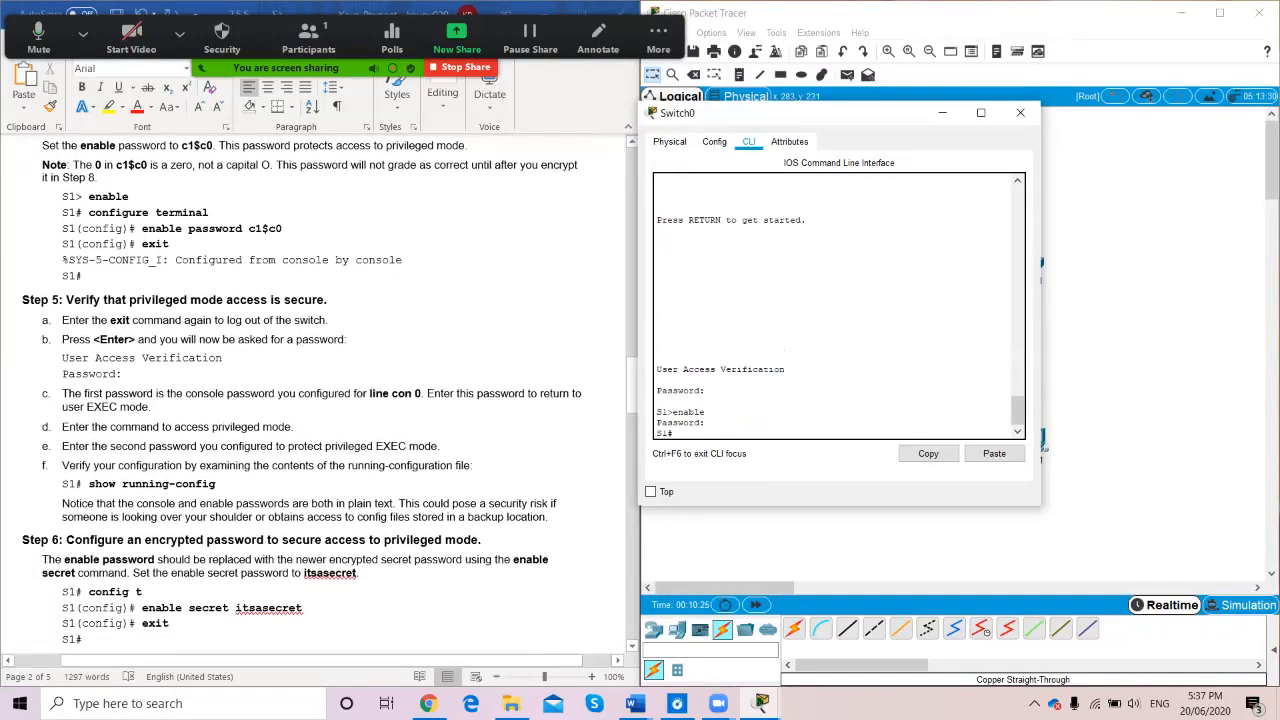
scroll(320, 400, down, 3)
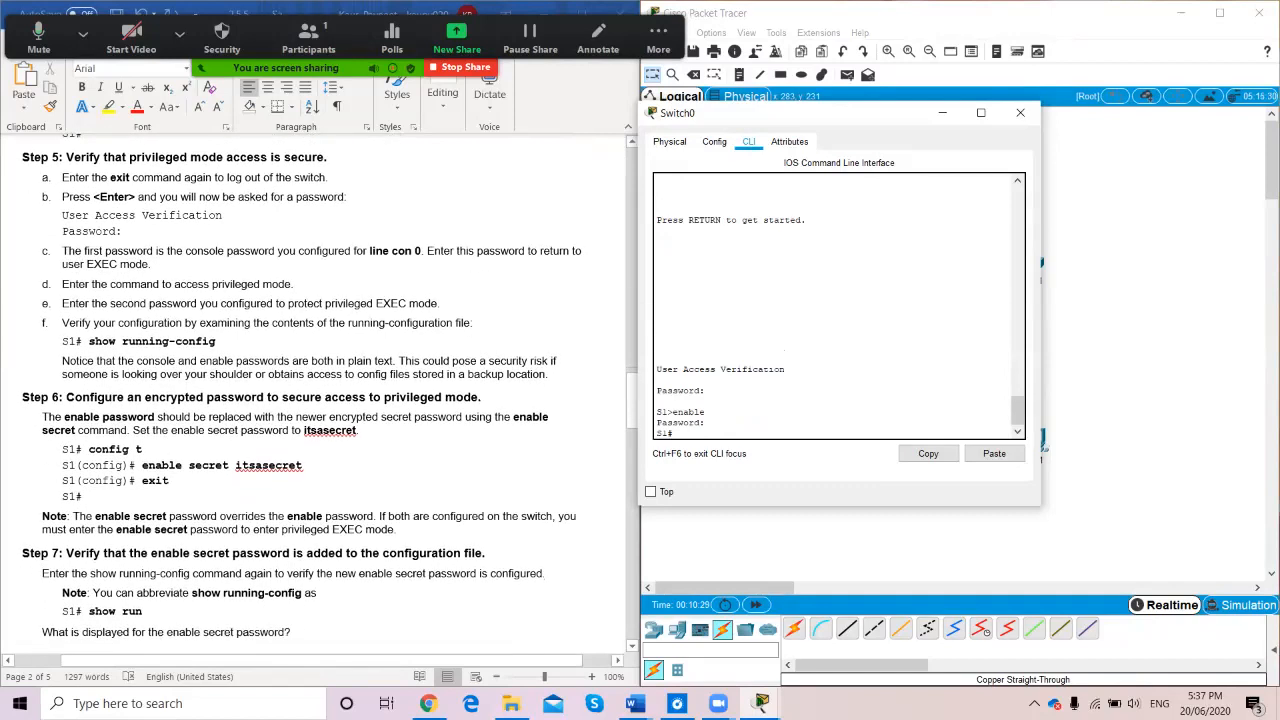
scroll(320, 400, down, 1)
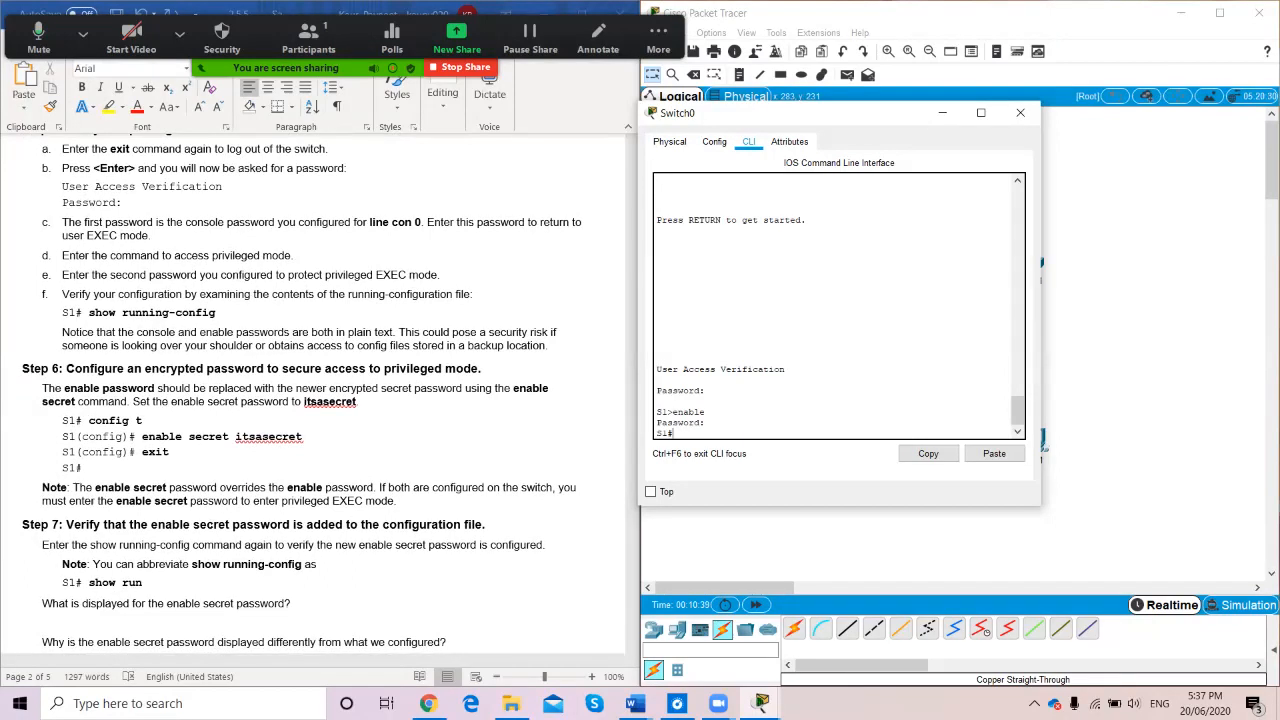
text(how running-config)
key(Return)
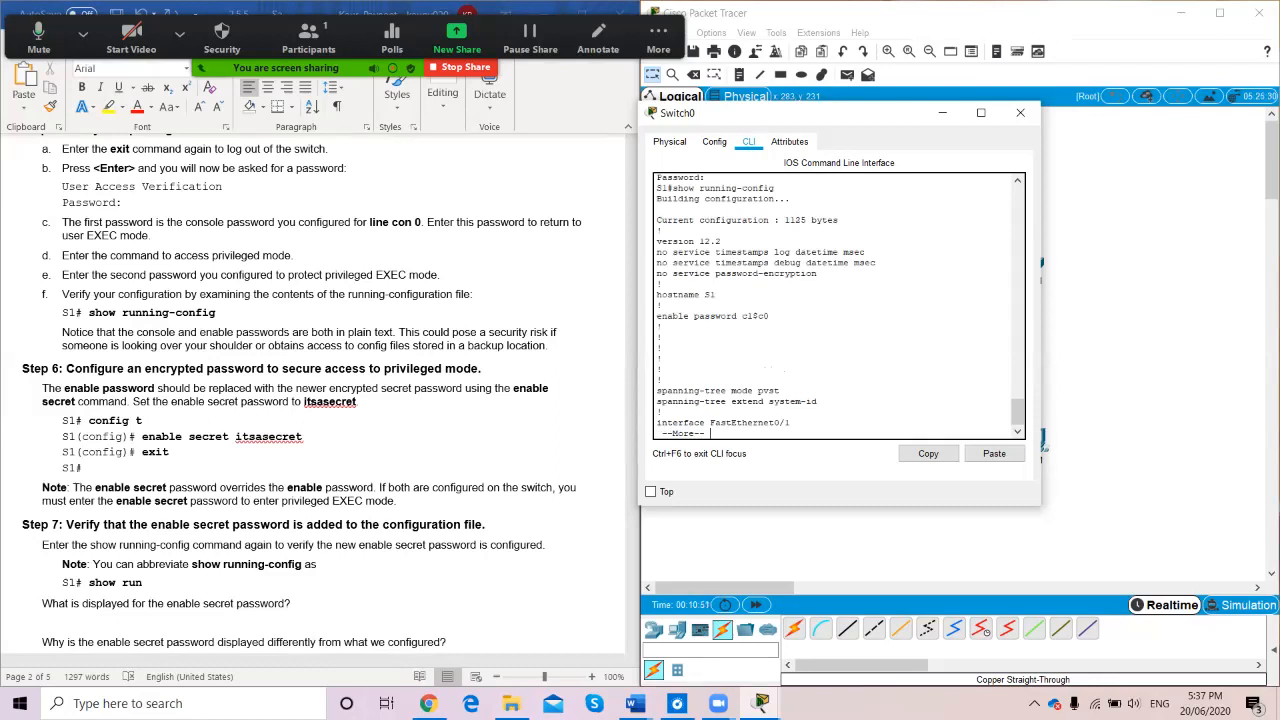
key(space)
key(space)
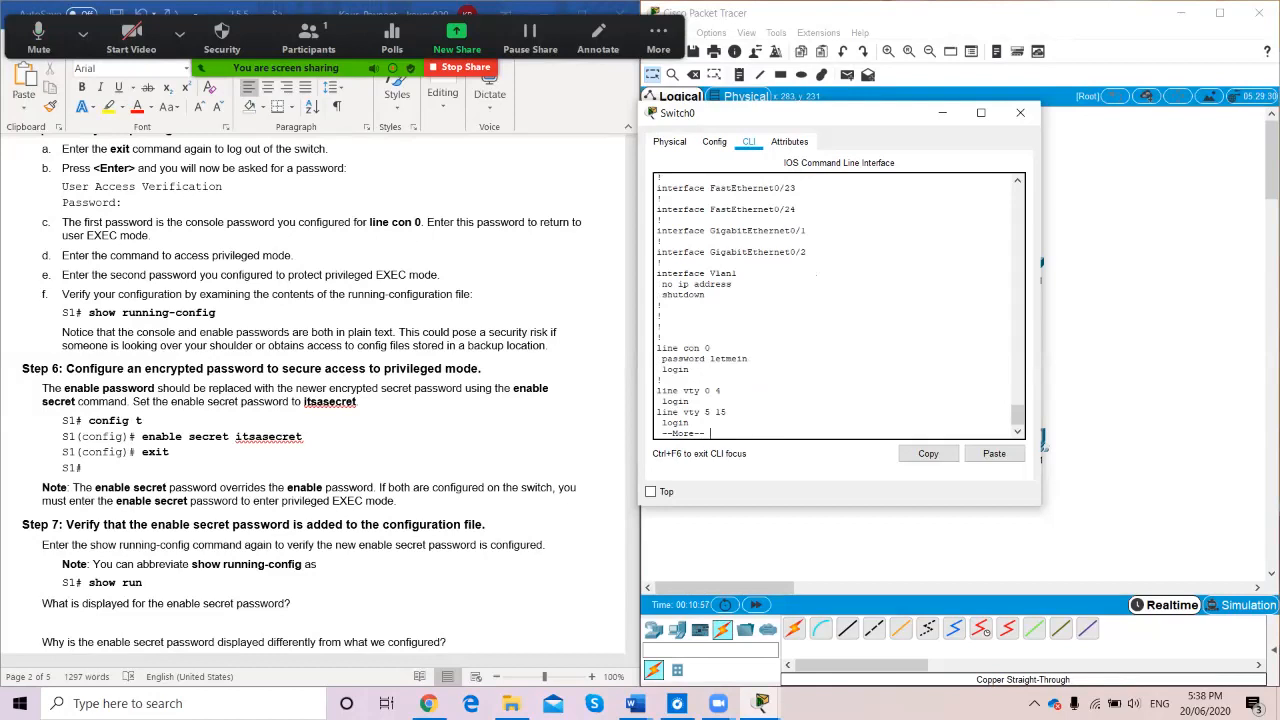
key(Return)
key(space)
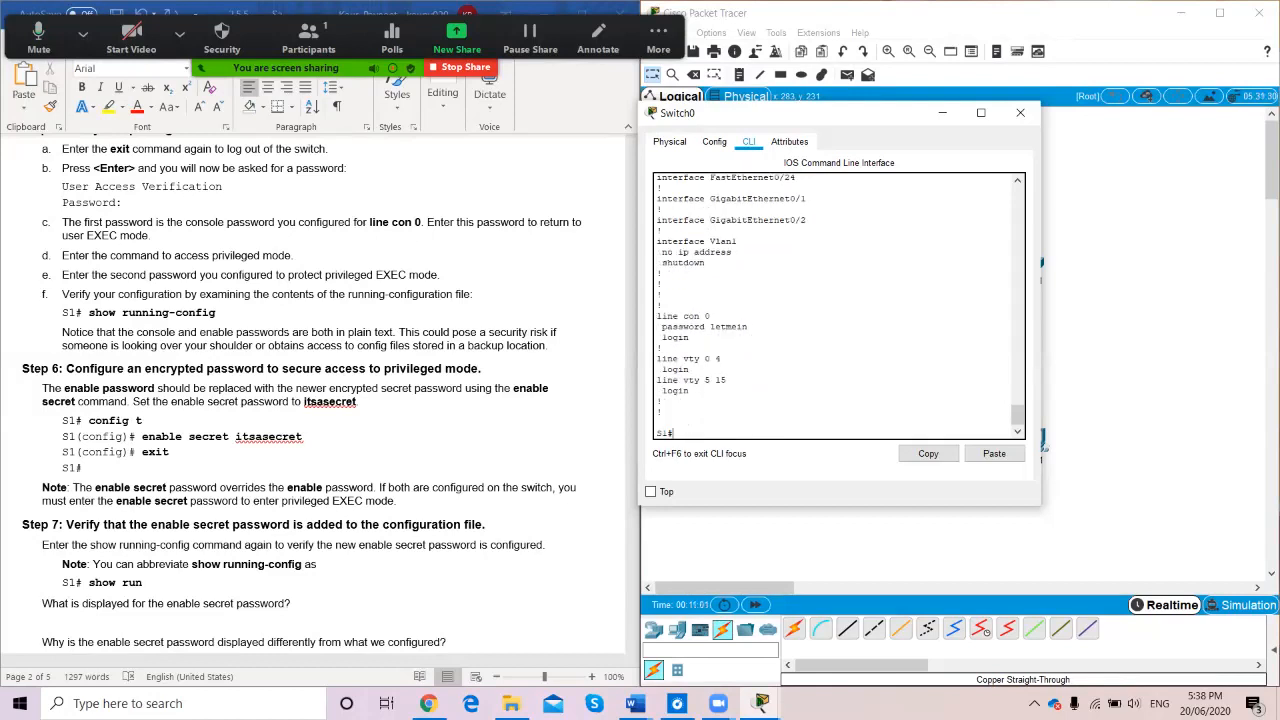
scroll(320, 400, down, 1)
scroll(838, 305, up, 15)
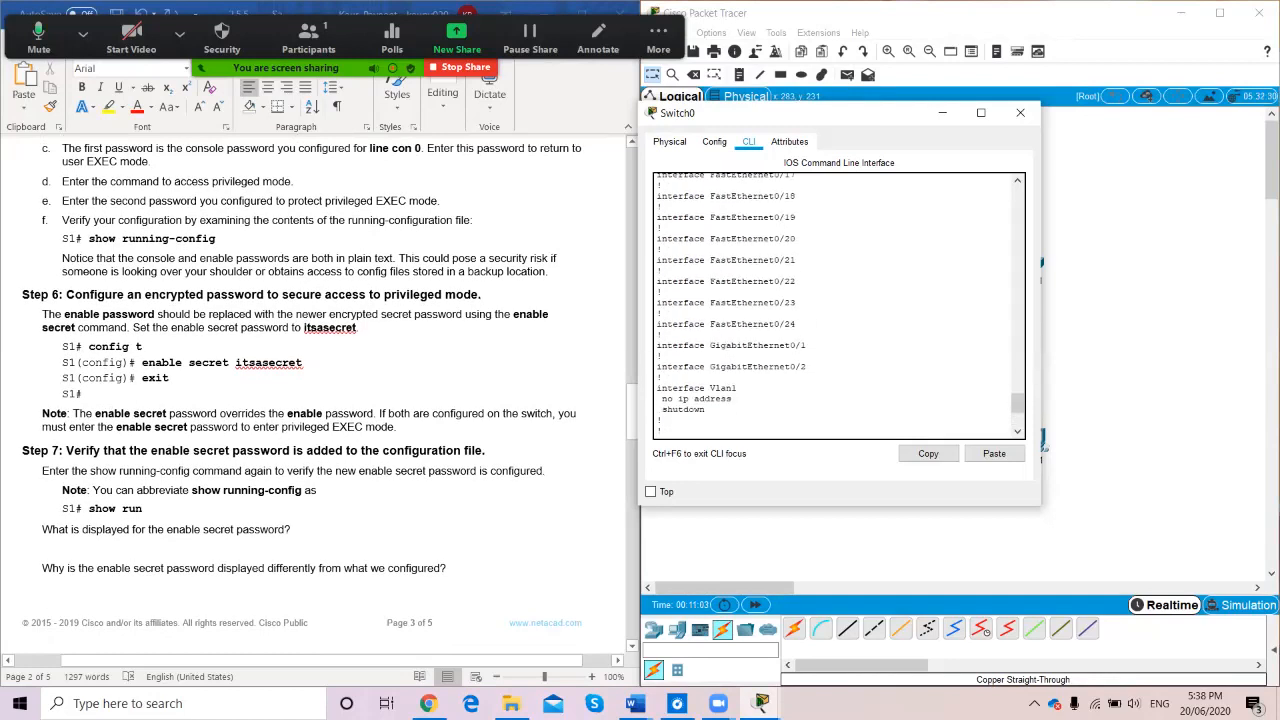
scroll(838, 305, up, 7)
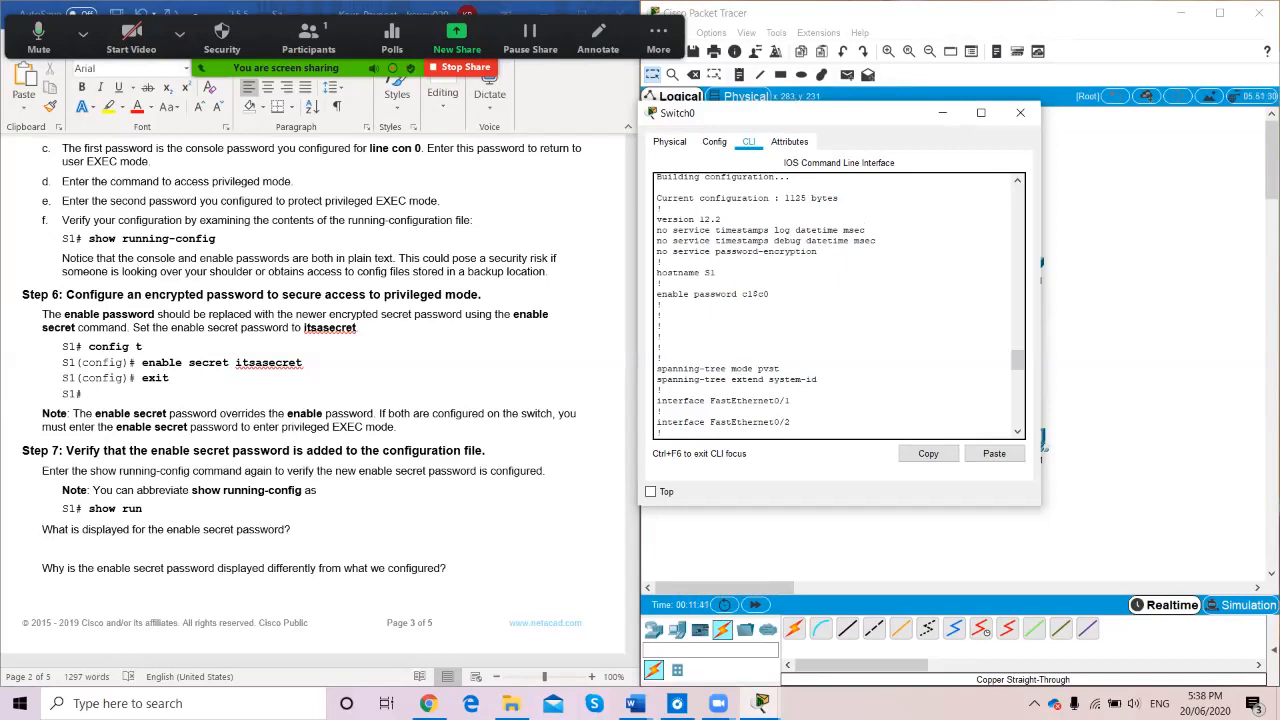
scroll(838, 305, down, 12)
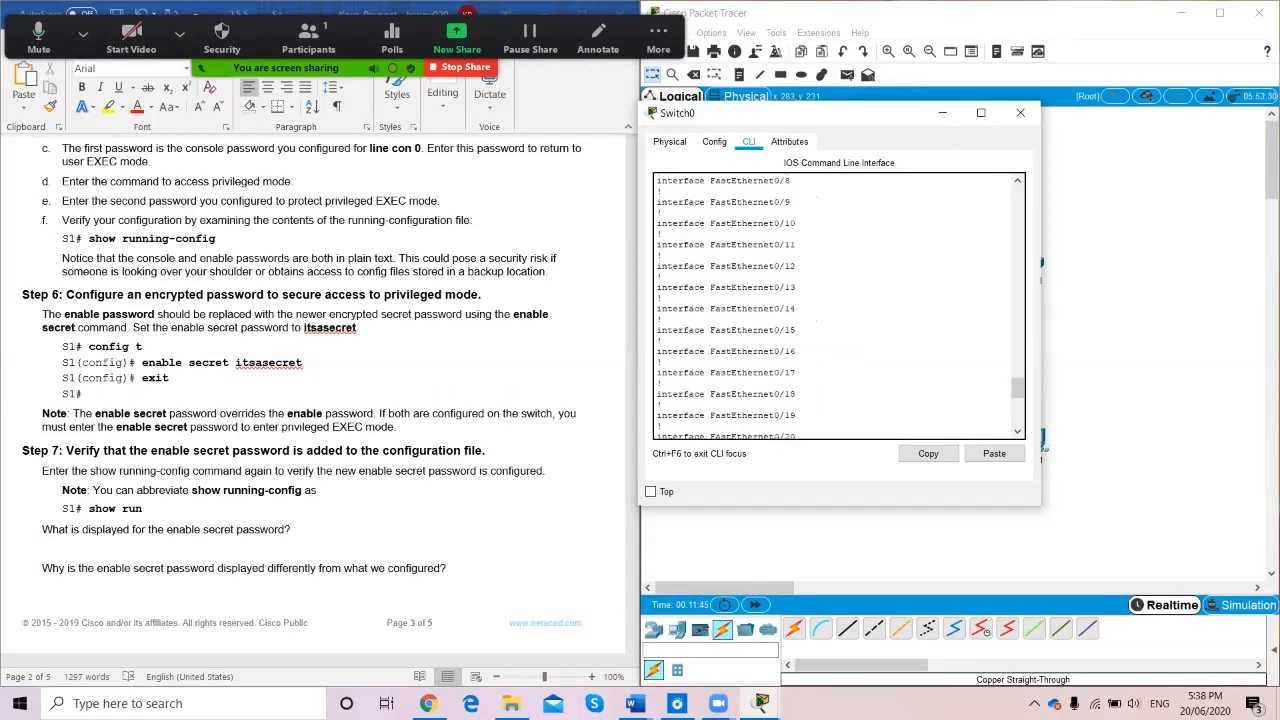
scroll(838, 305, down, 10)
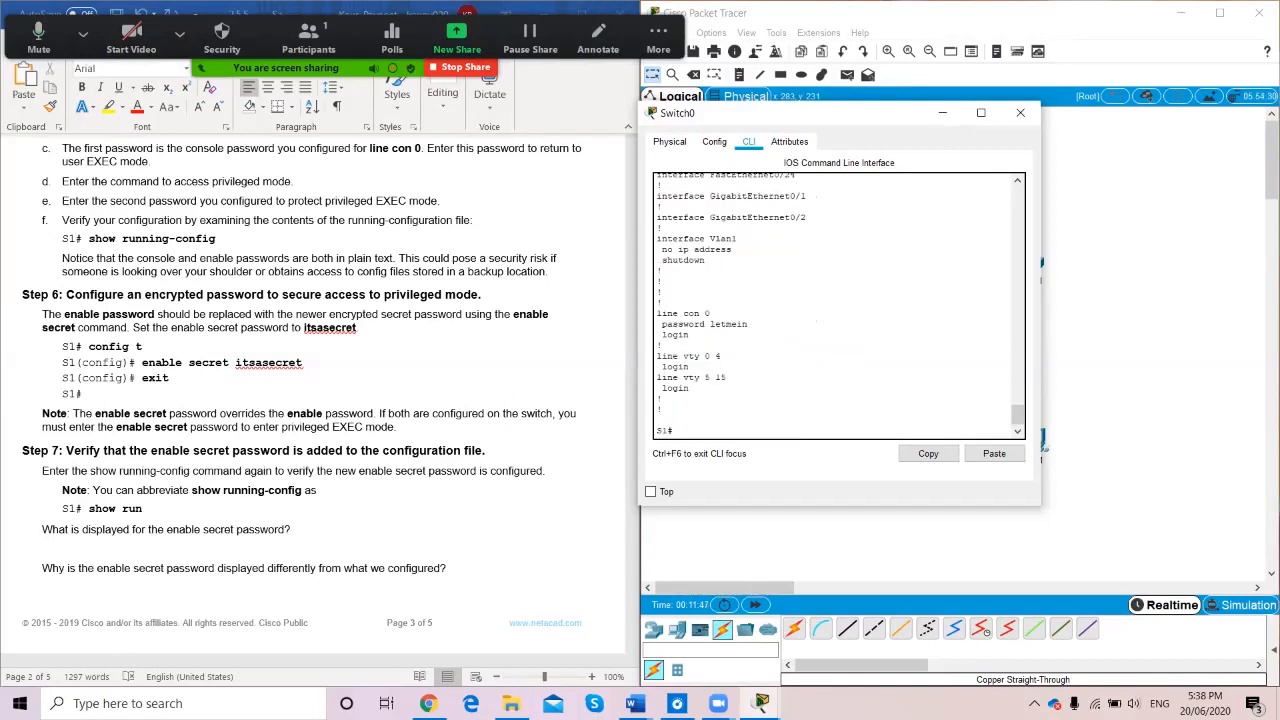
Enter config t and set an enable secret password on S1
text(configure termin)
key(BackSpace)
key(BackSpace)
key(BackSpace)
key(BackSpace)
key(BackSpace)
key(BackSpace)
key(BackSpace)
key(BackSpace)
key(BackSpace)
key(BackSpace)
key(Return)
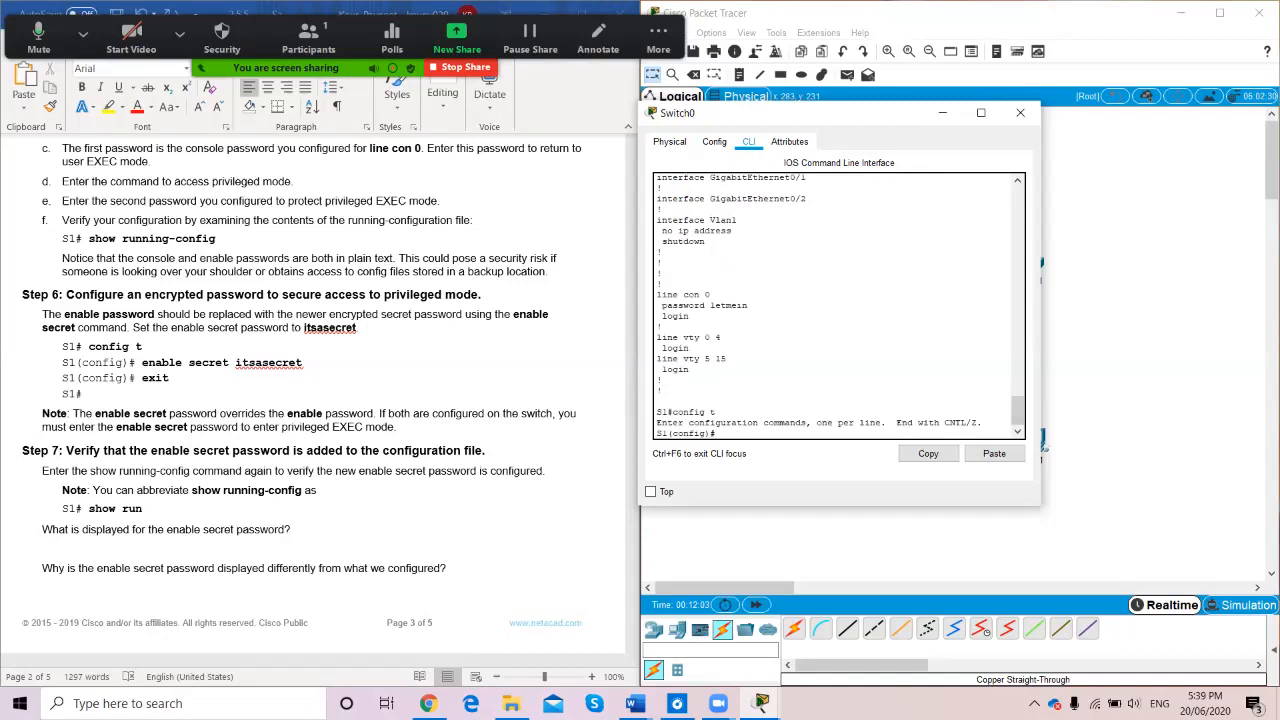
text(enable)
text(secret itsasecret)
key(Return)
Exit to the privileged prompt and start typing show run
text(exit)
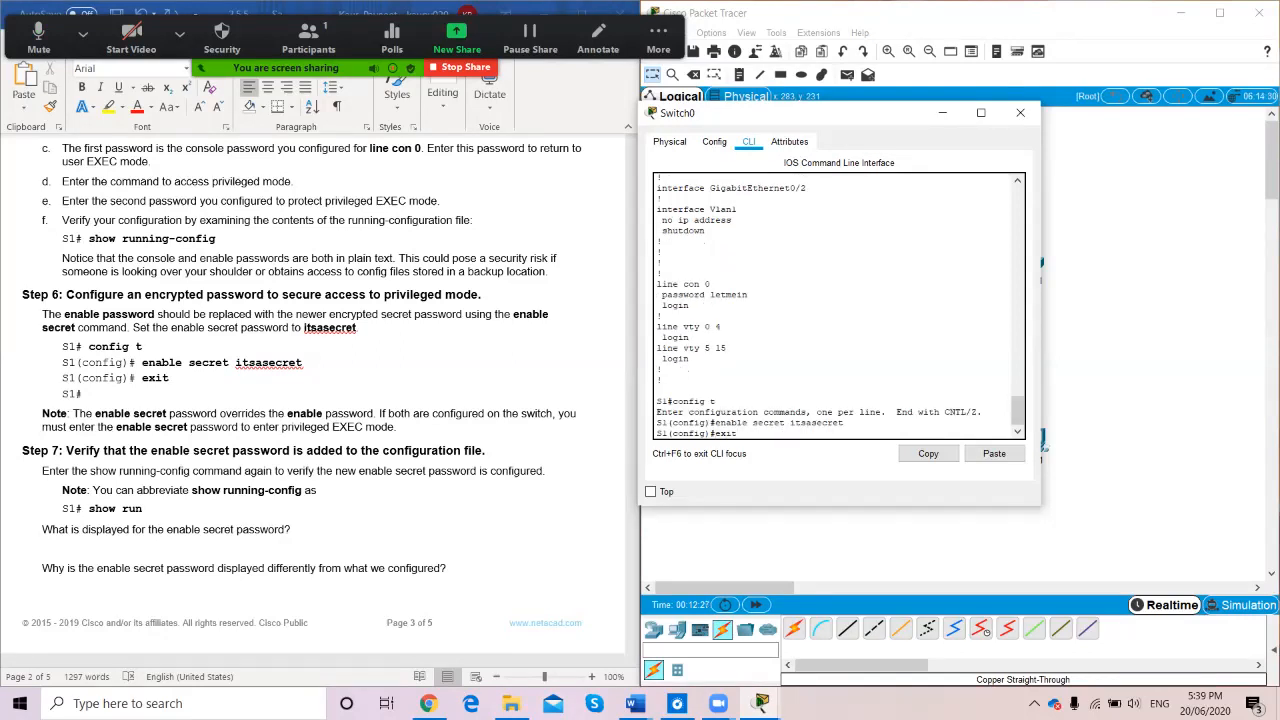
key(Return)
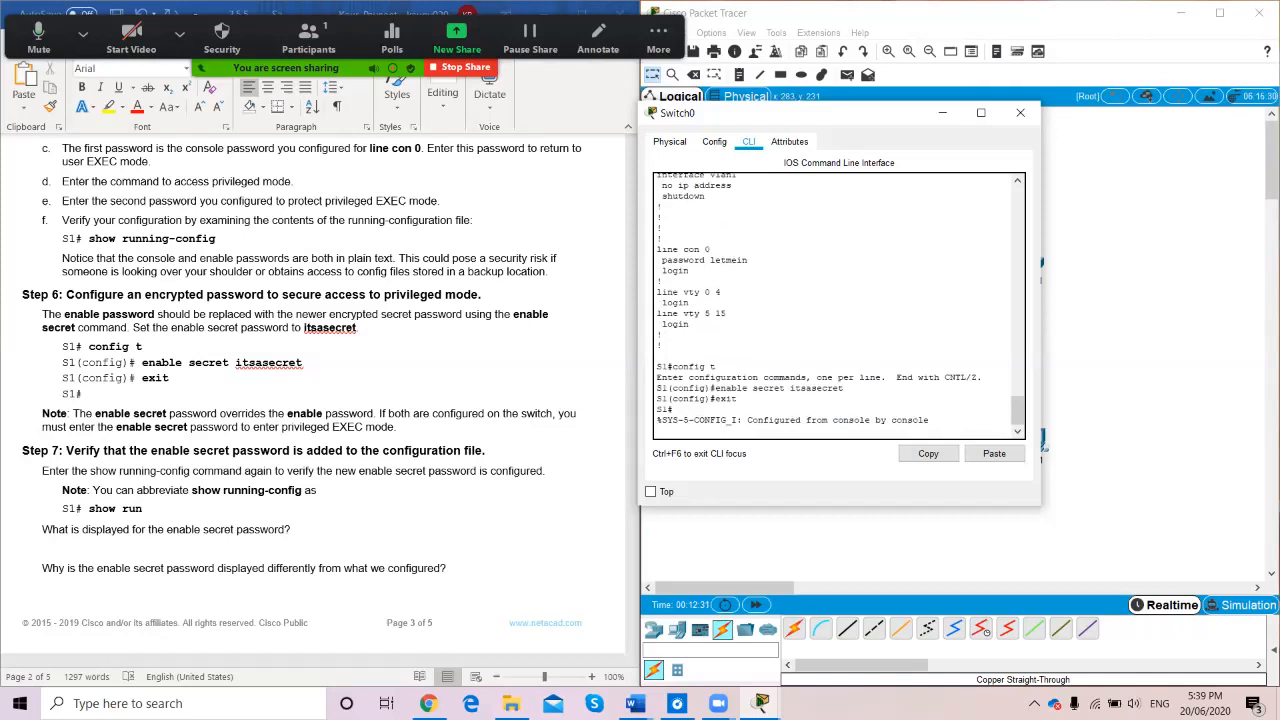
key(Return)
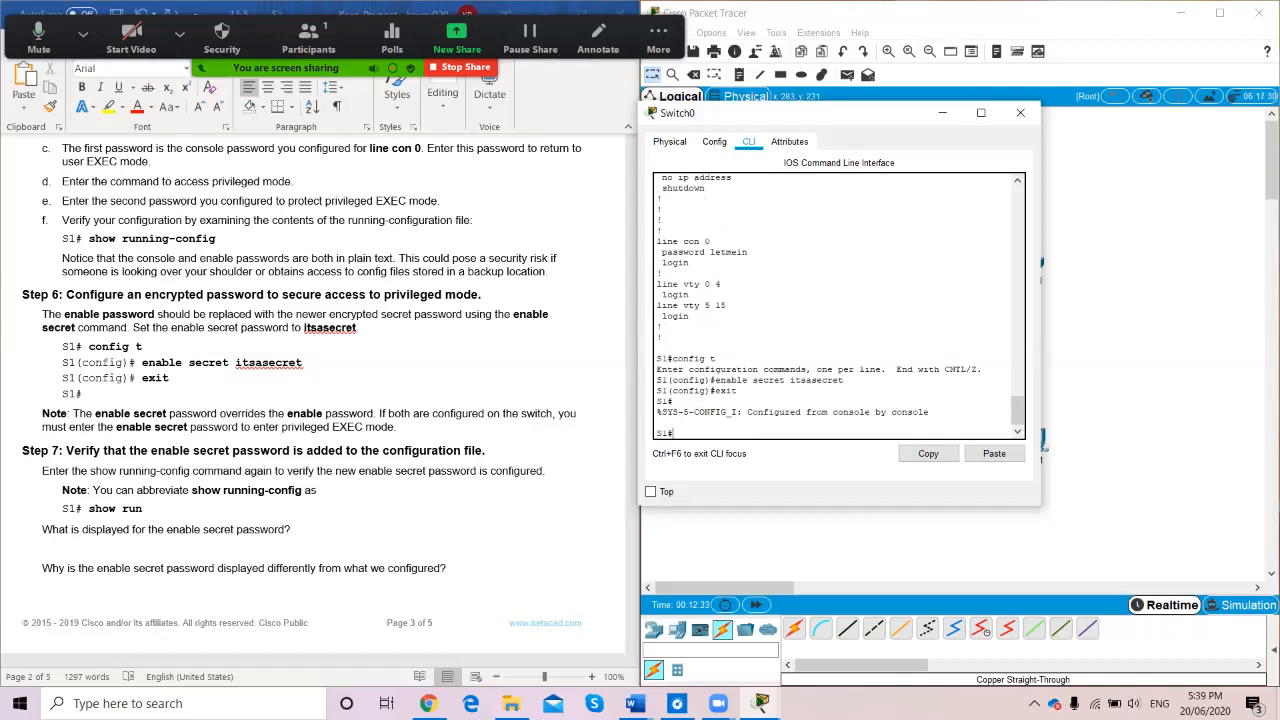
text(show run)
Run show run to check the hashed enable secret, paging once, then clear the command line
key(Return)
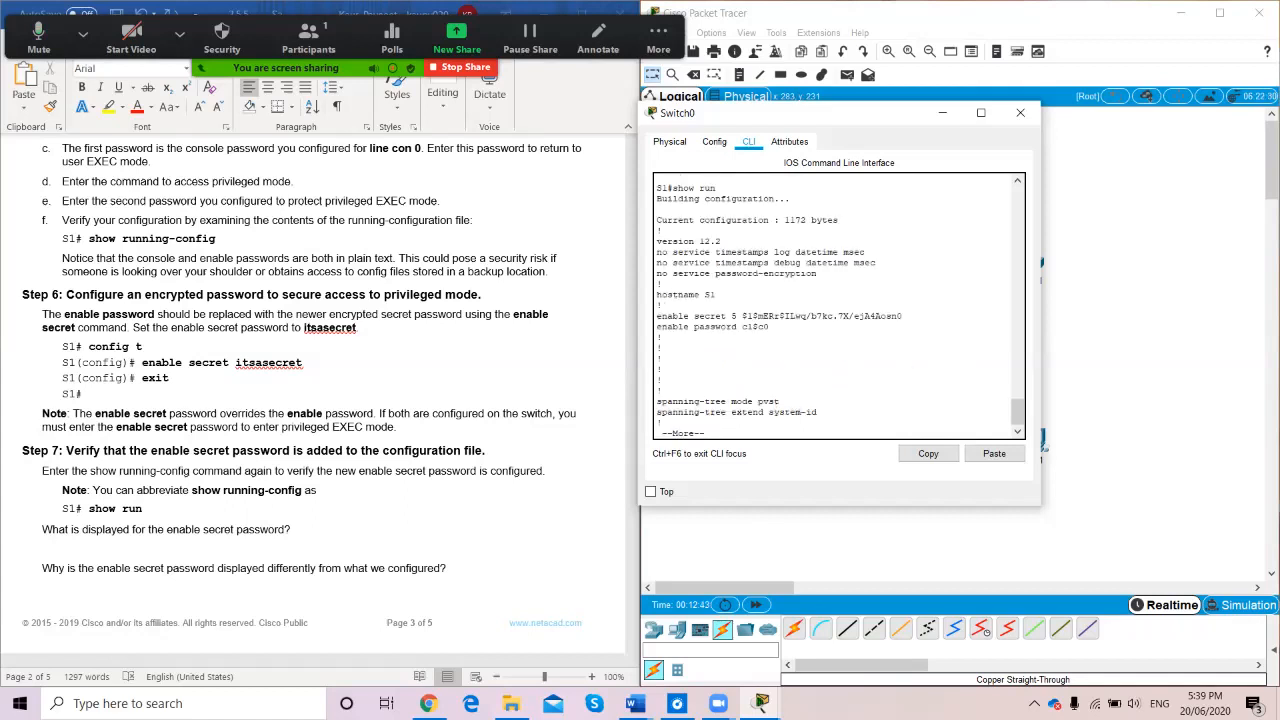
scroll(838, 305, up, 1)
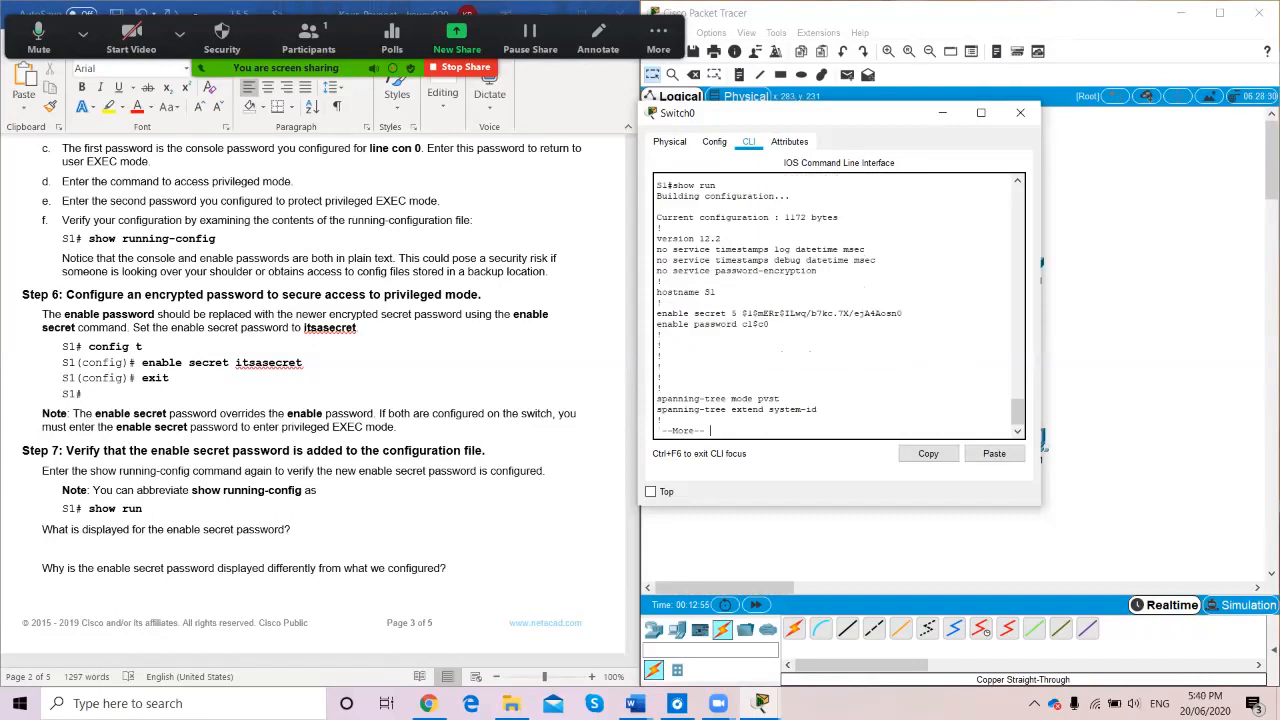
key(space)
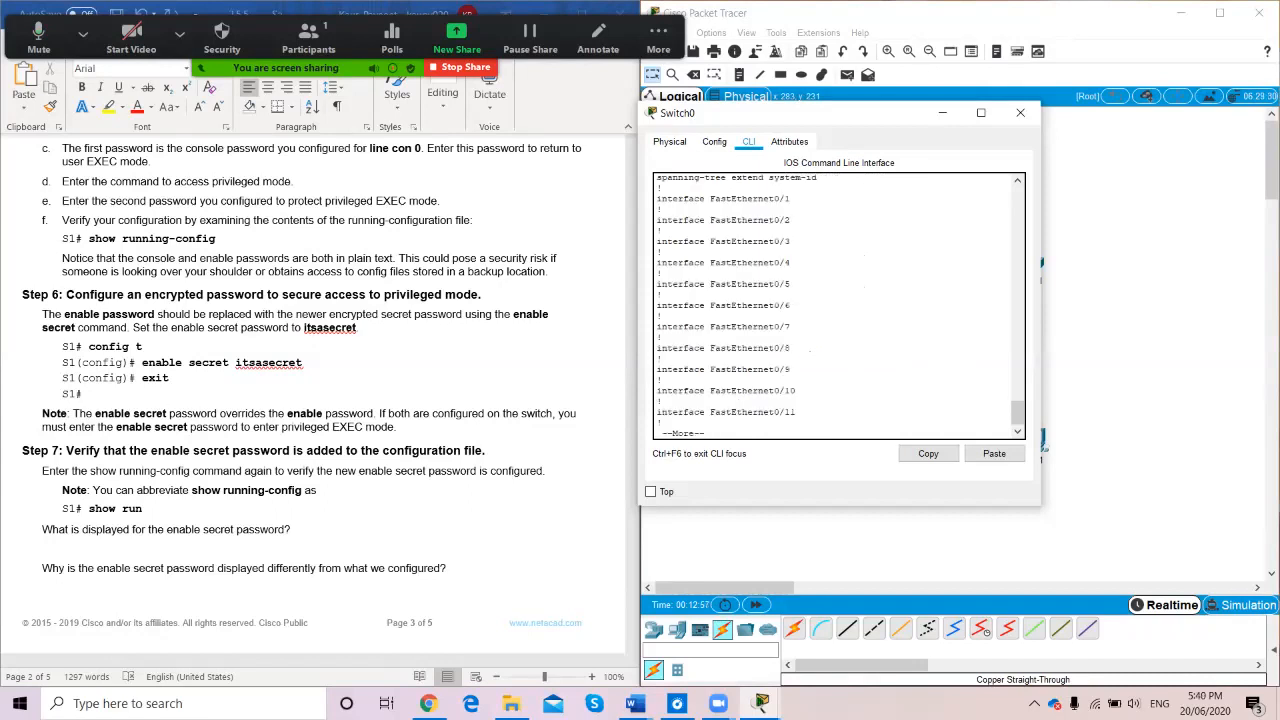
key(Up)
key(BackSpace)
key(BackSpace)
key(BackSpace)
key(BackSpace)
key(BackSpace)
key(BackSpace)
key(BackSpace)
key(BackSpace)
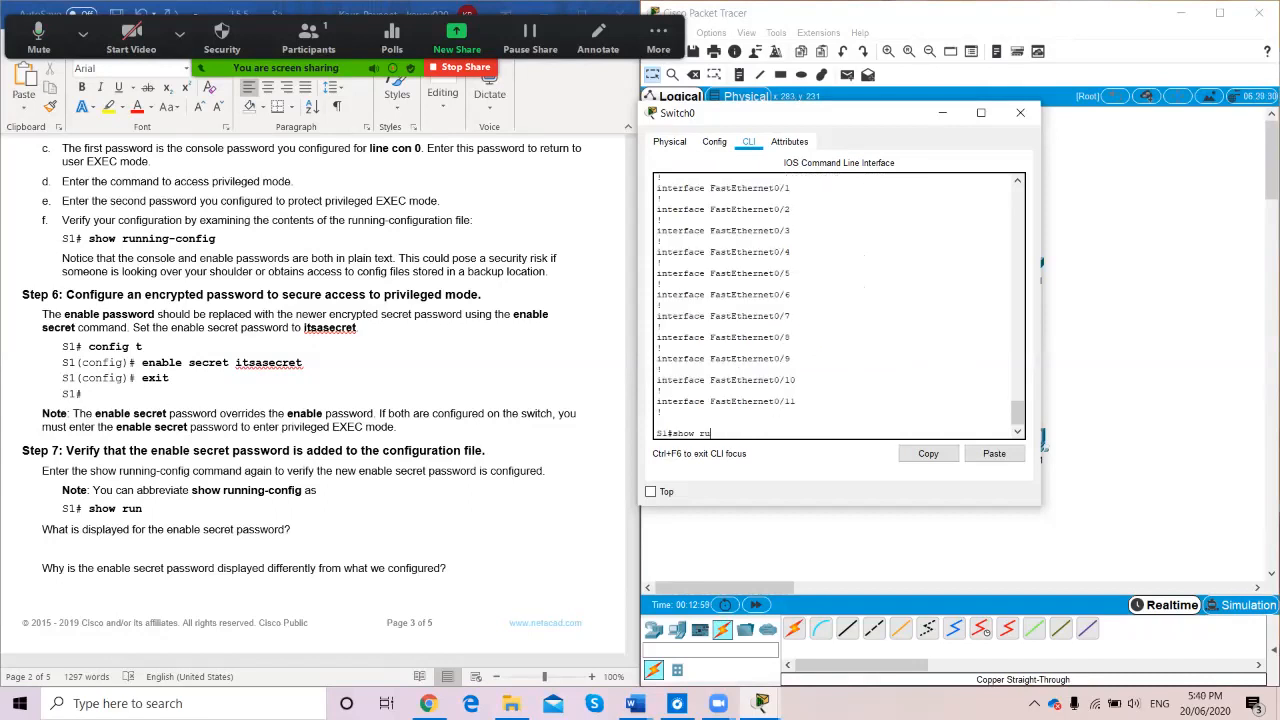
Log out of S1 and log back in with the console password
text(exit)
key(Return)
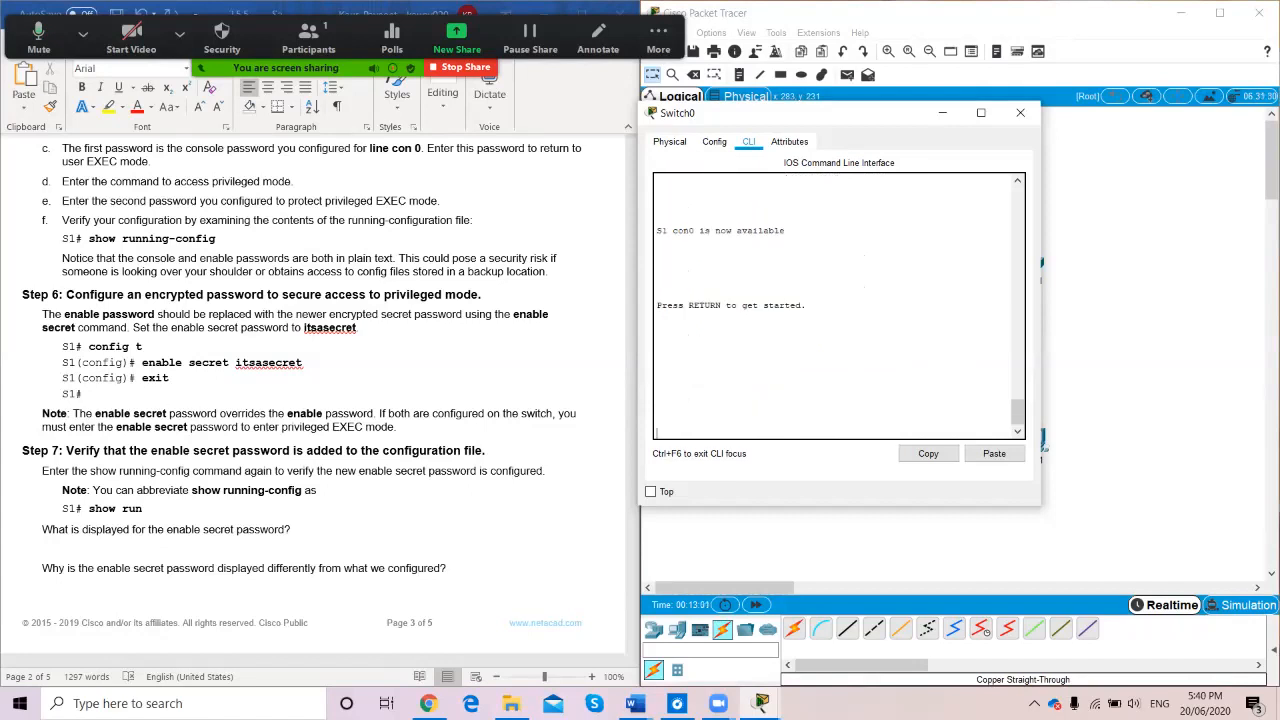
key(Return)
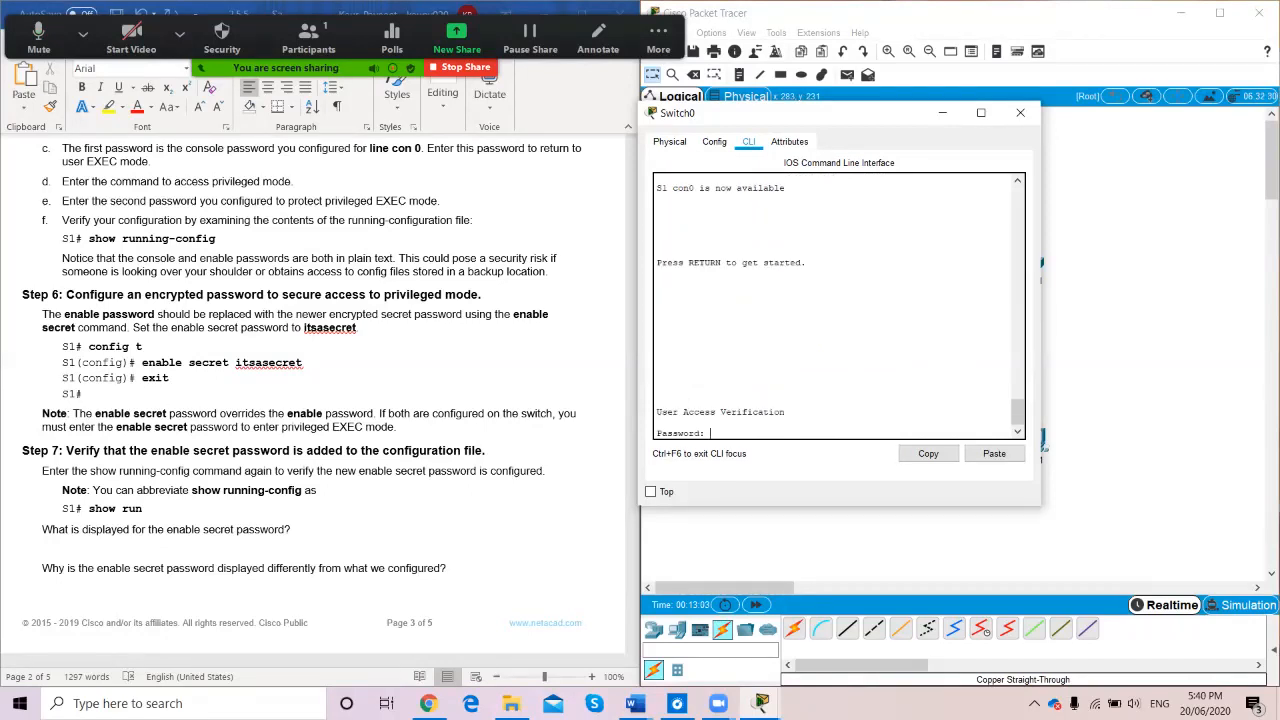
key(Return)
Enter privileged EXEC with the enable secret, retrying after the first attempt is rejected
text(ena)
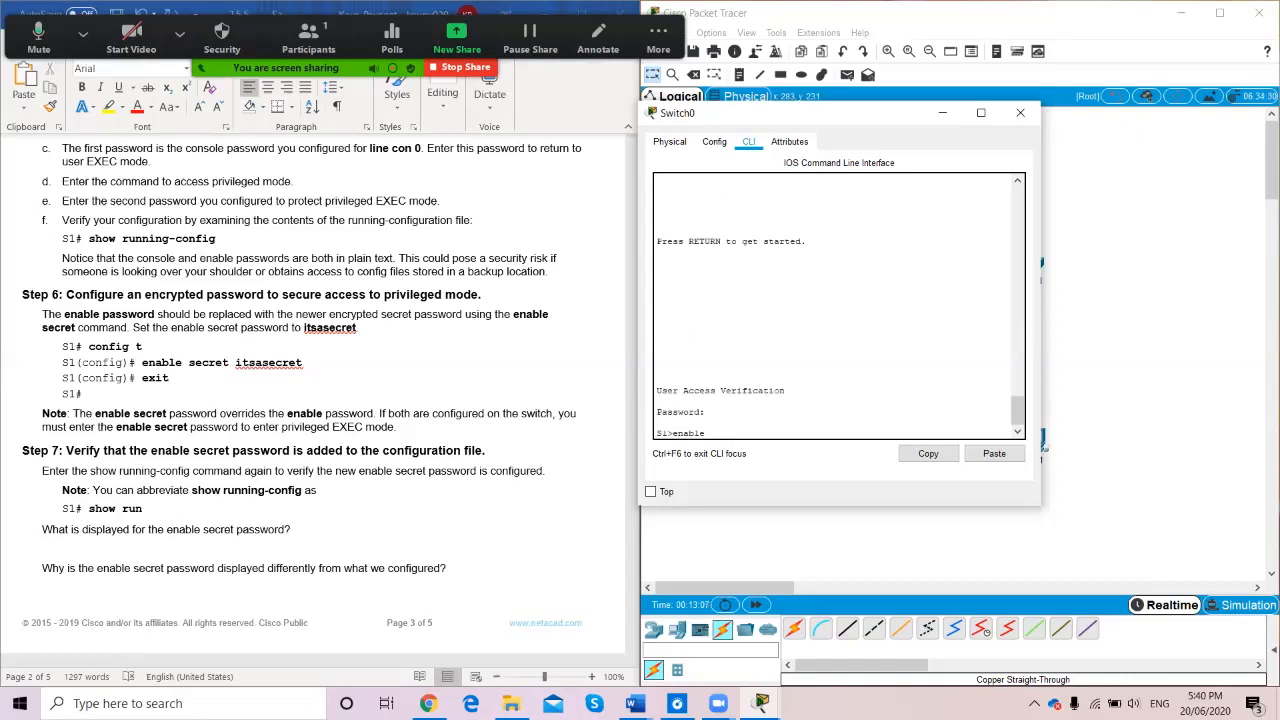
text(ble)
key(Return)
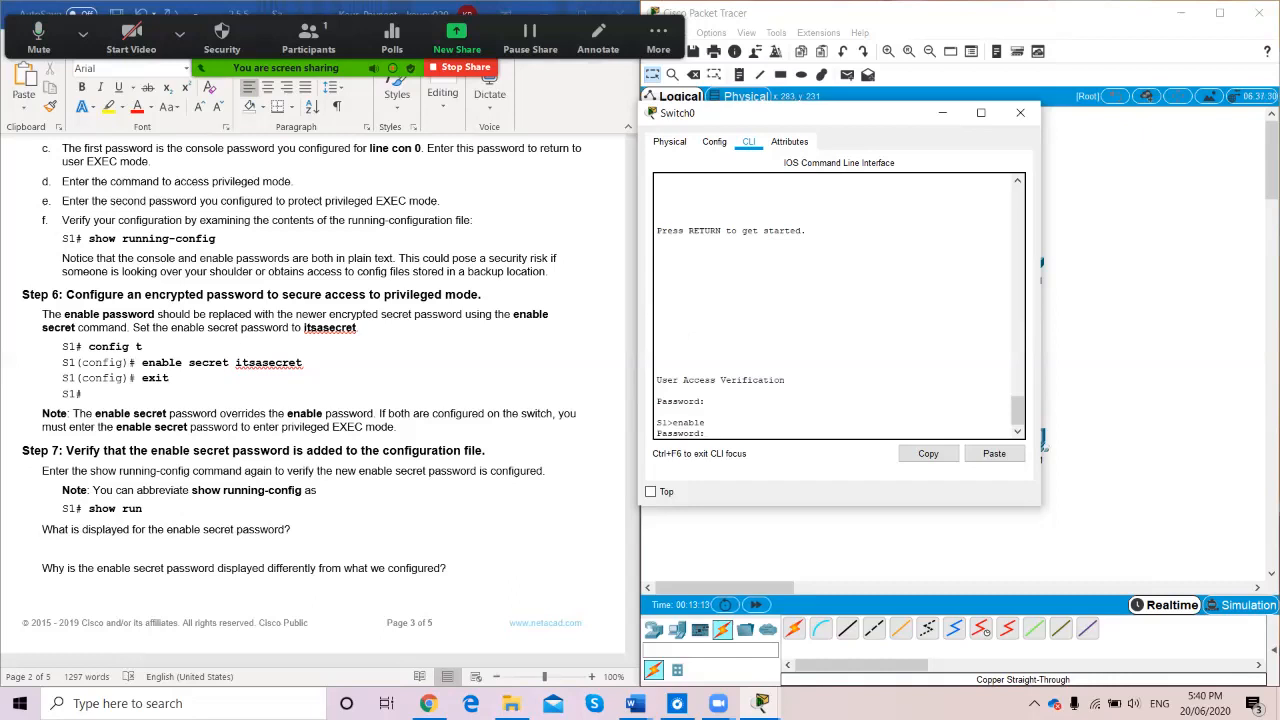
key(Return)
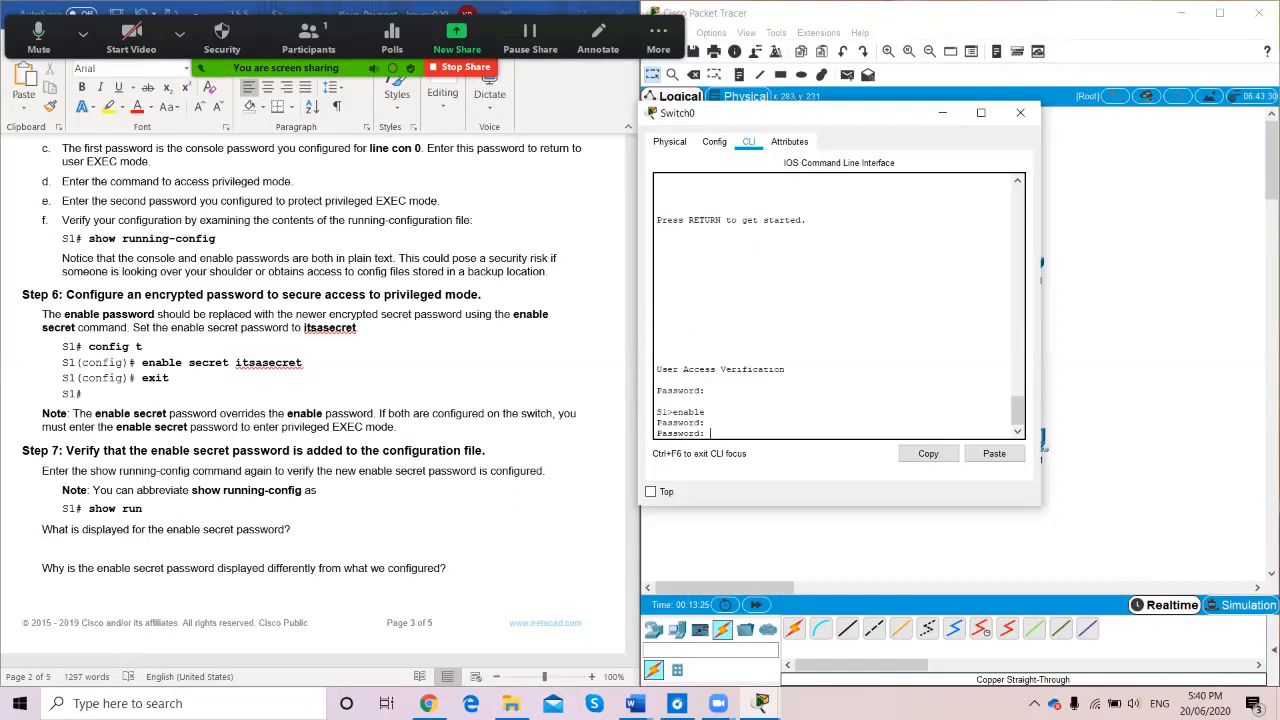
key(Return)
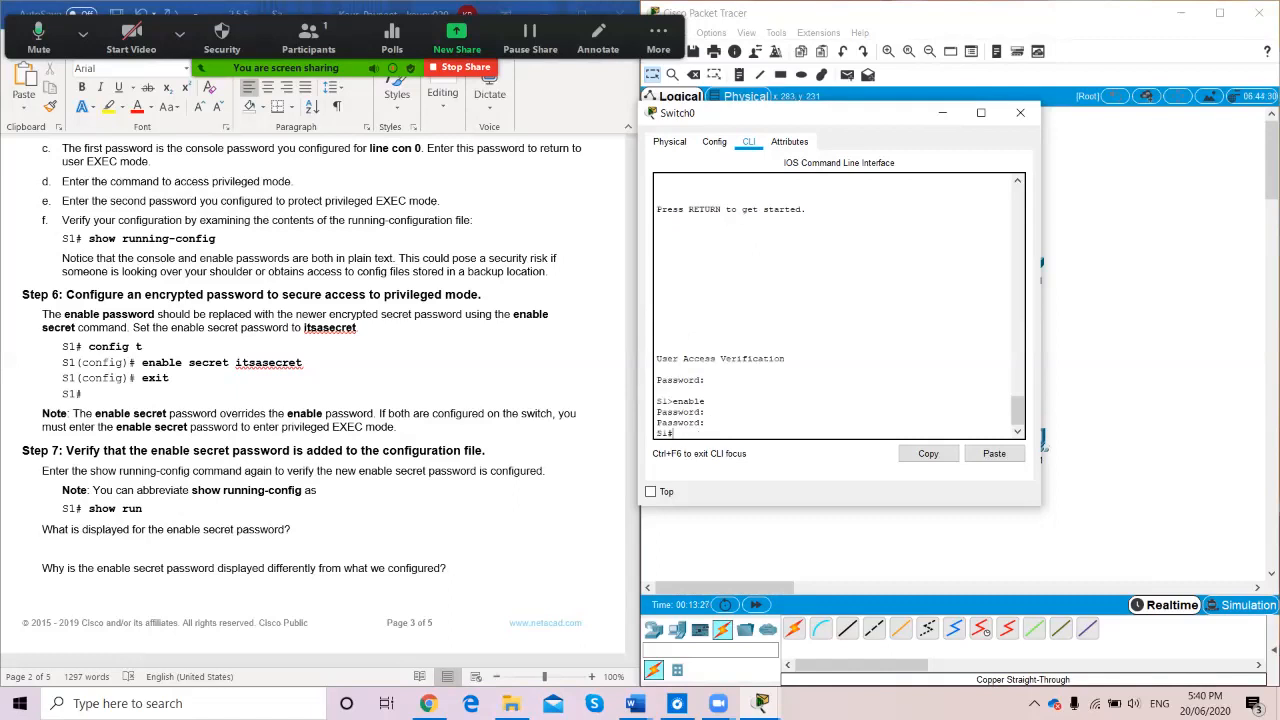
Run show run on S1 and scroll the output to check the hashed enable secret line
text(show run)
key(Return)
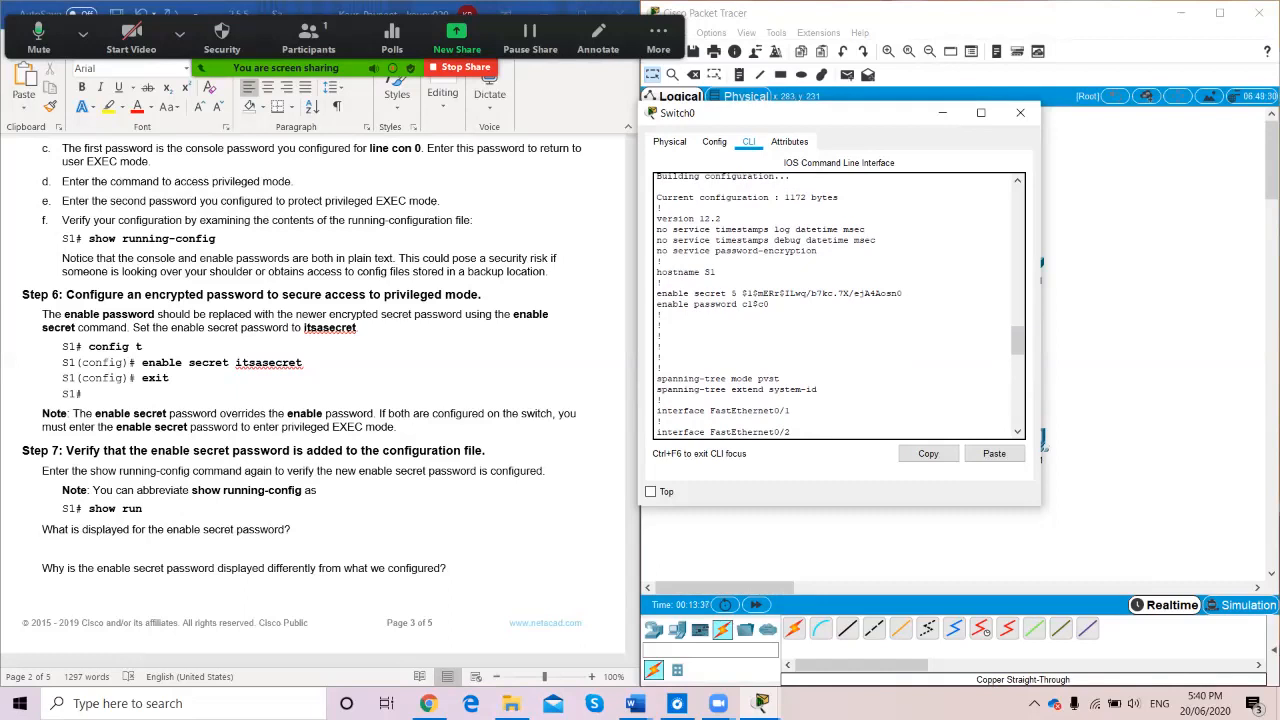
scroll(838, 305, up, 2)
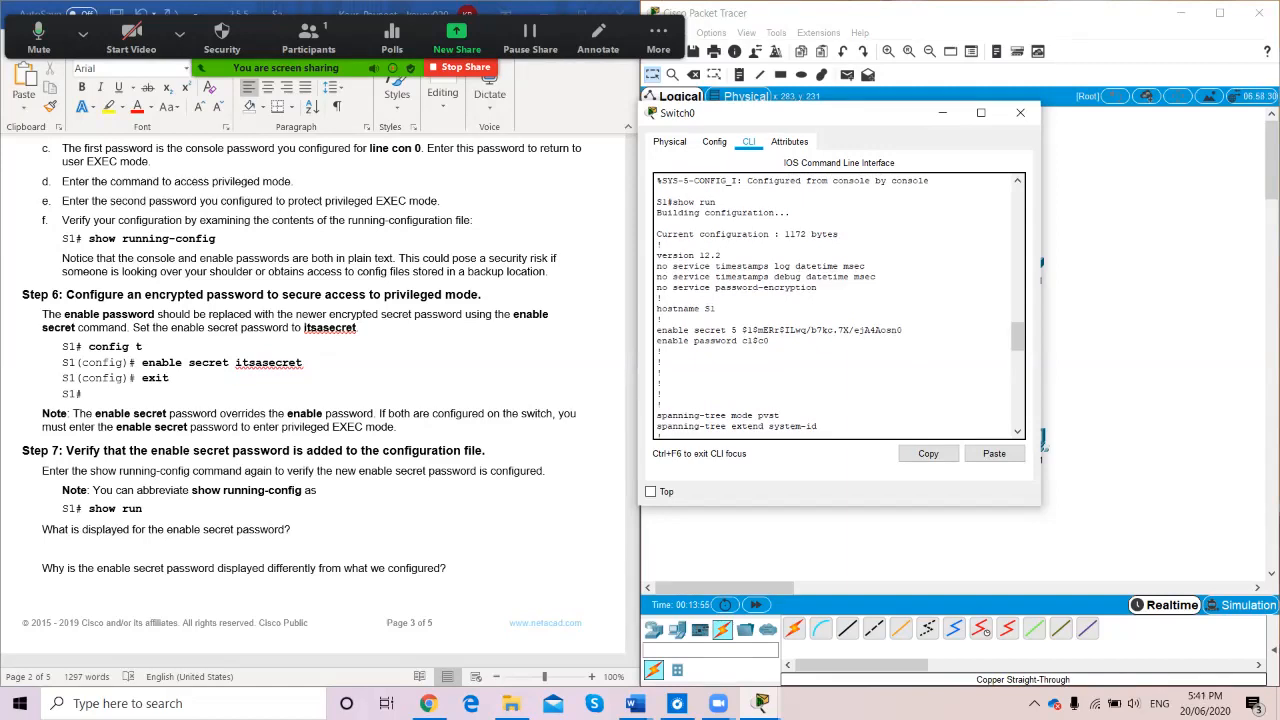
scroll(832, 306, down, 7)
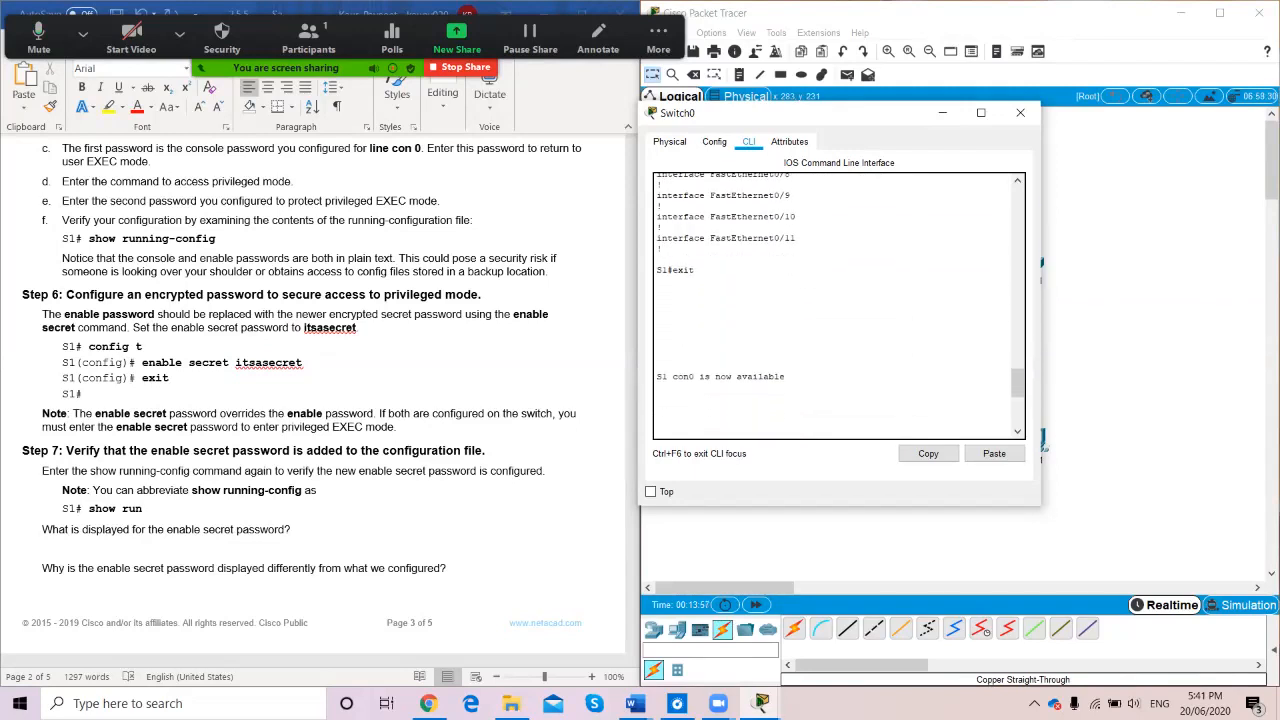
scroll(320, 400, down, 5)
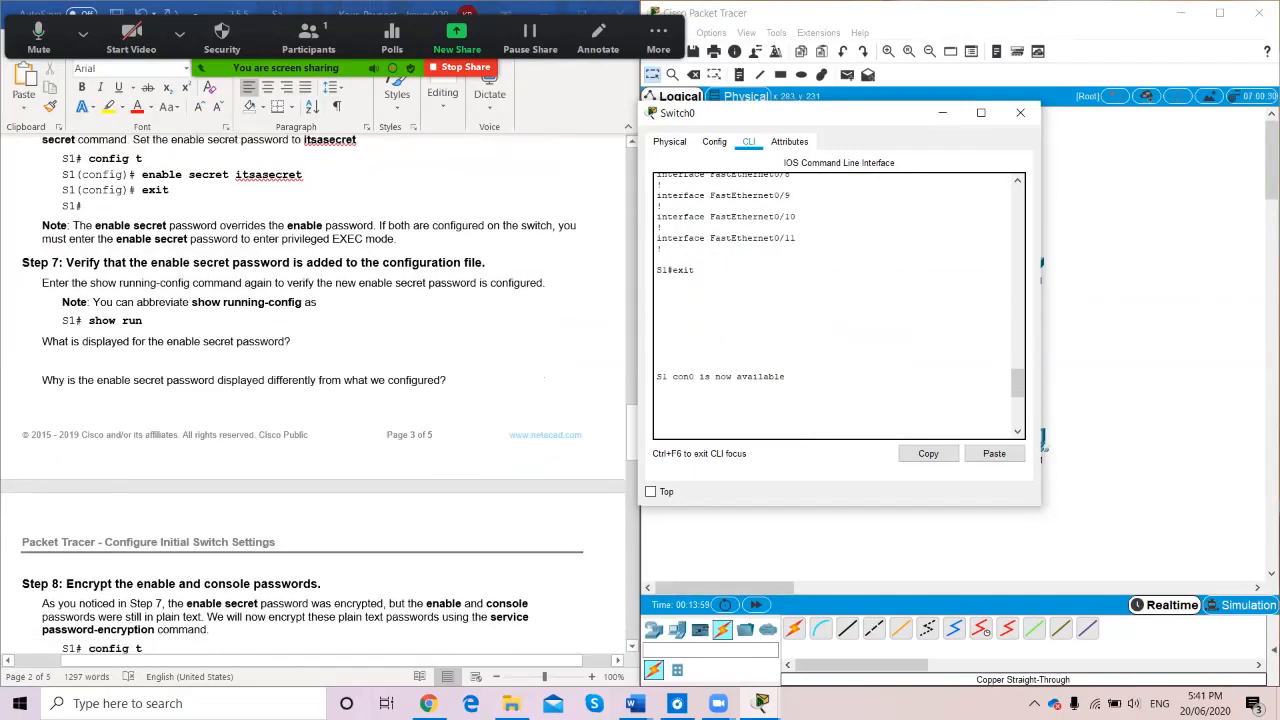
scroll(313, 394, down, 5)
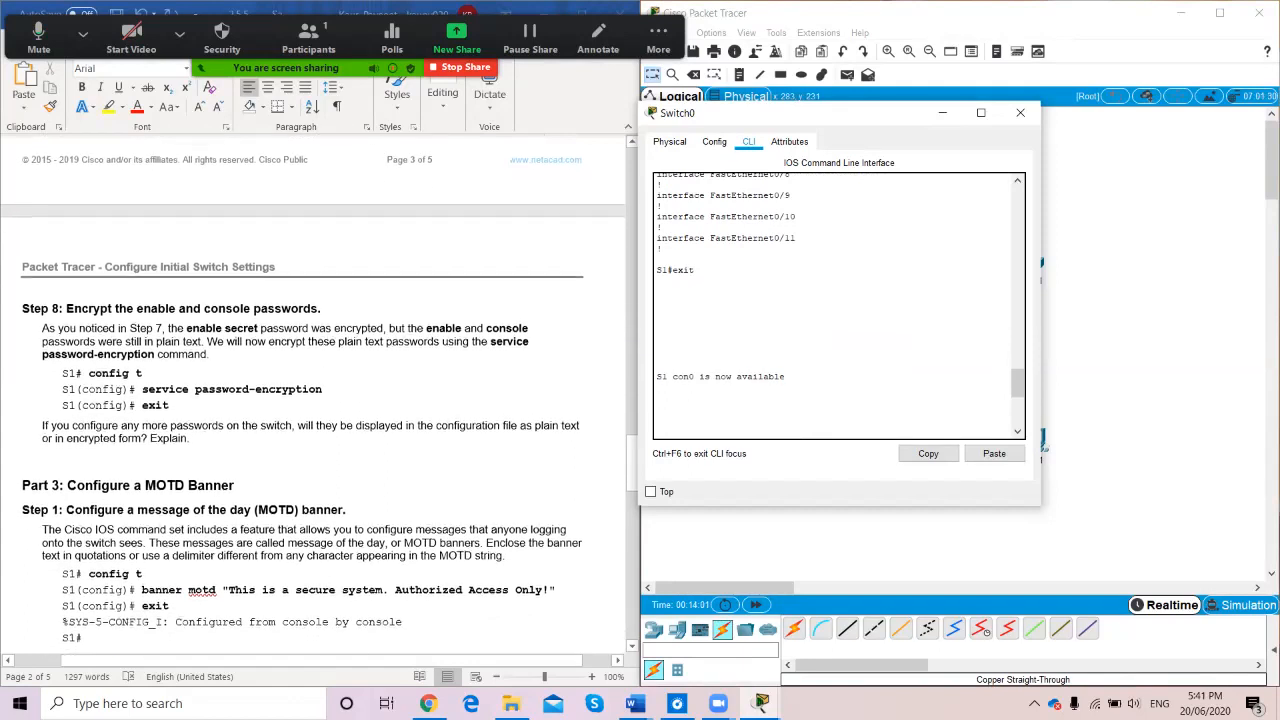
scroll(313, 394, down, 1)
scroll(313, 394, up, 1)
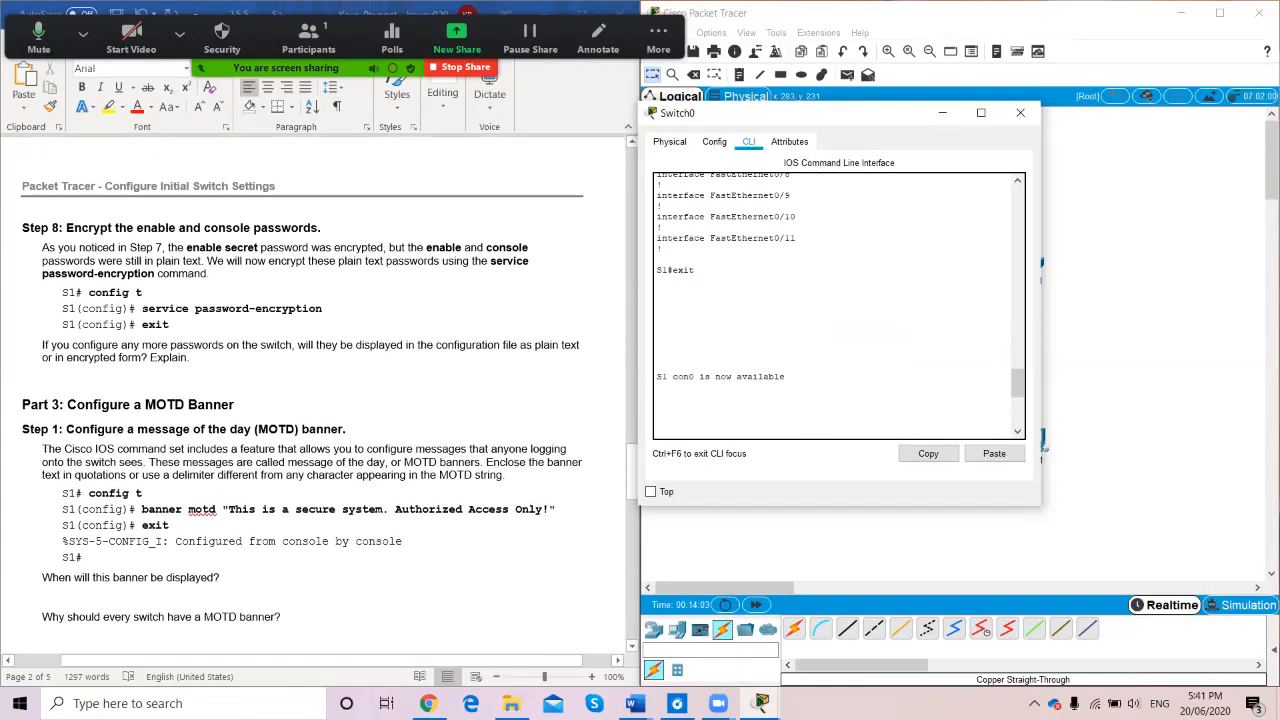
scroll(838, 305, up, 10)
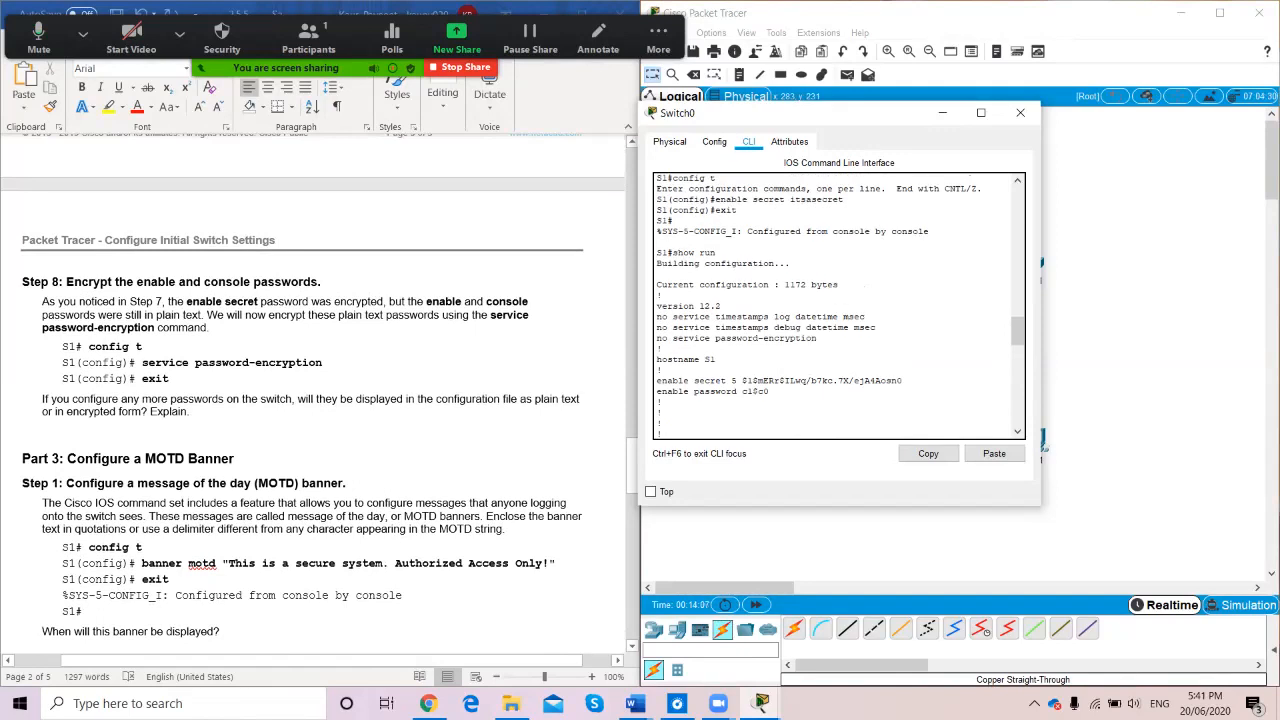
scroll(838, 305, up, 6)
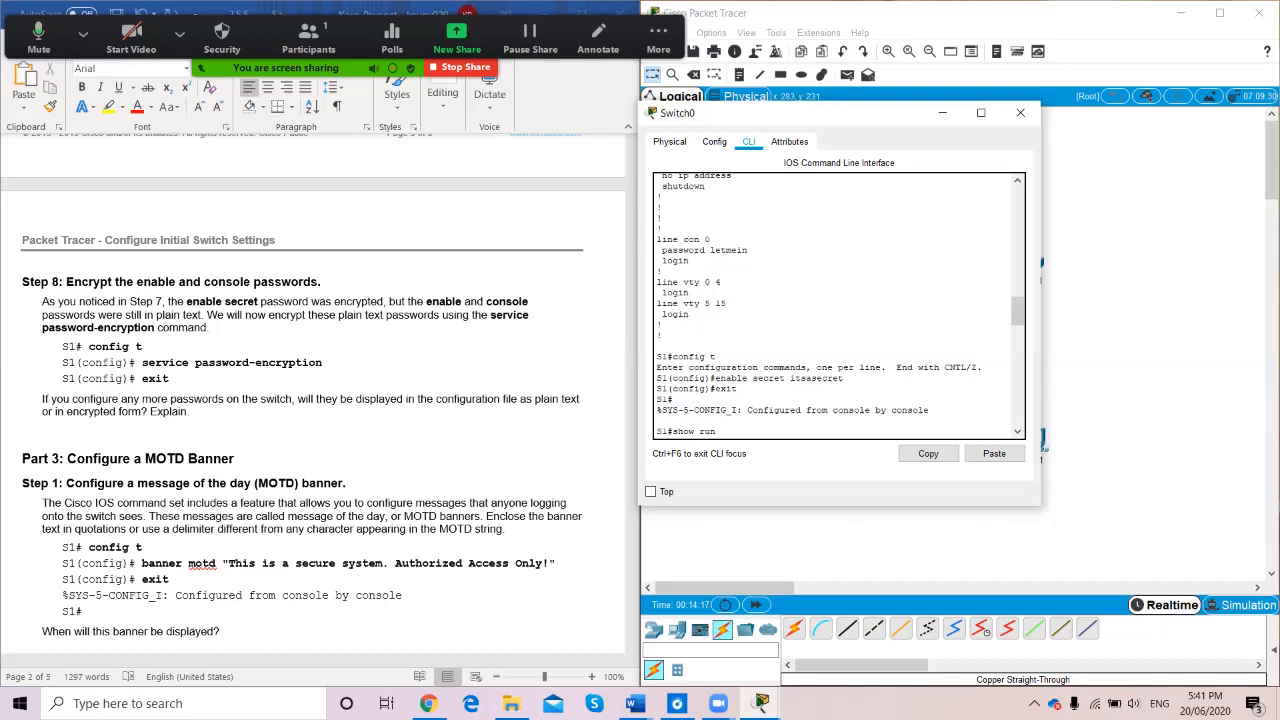
scroll(838, 305, down, 15)
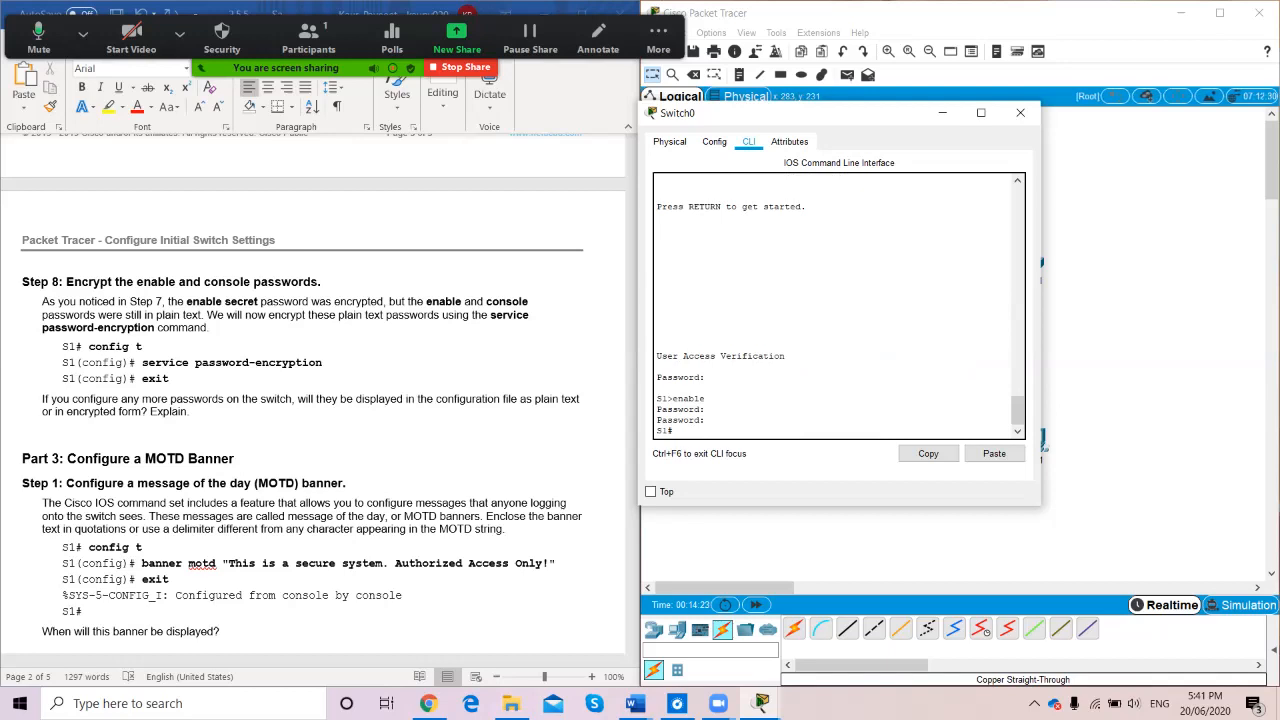
Turn on service password-encryption in S1's global configuration, then return to the S1# prompt
text(config t)
key(Return)
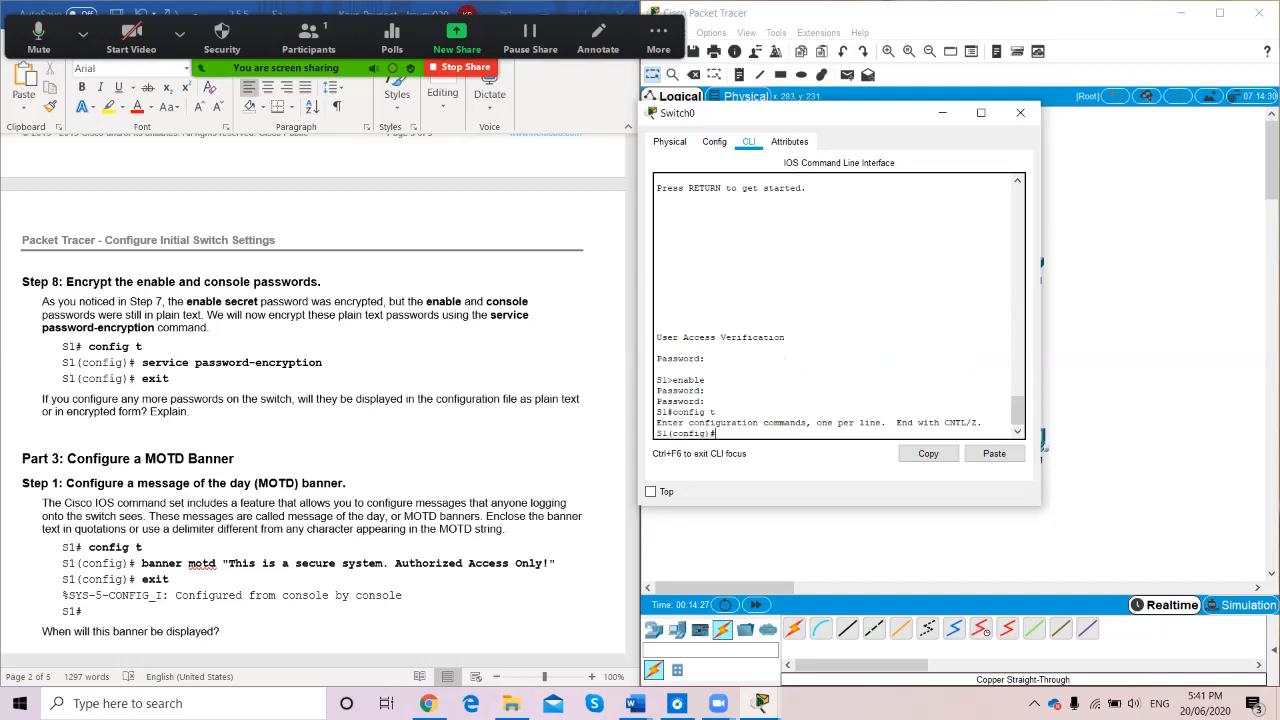
text(service password-encryption)
key(Return)
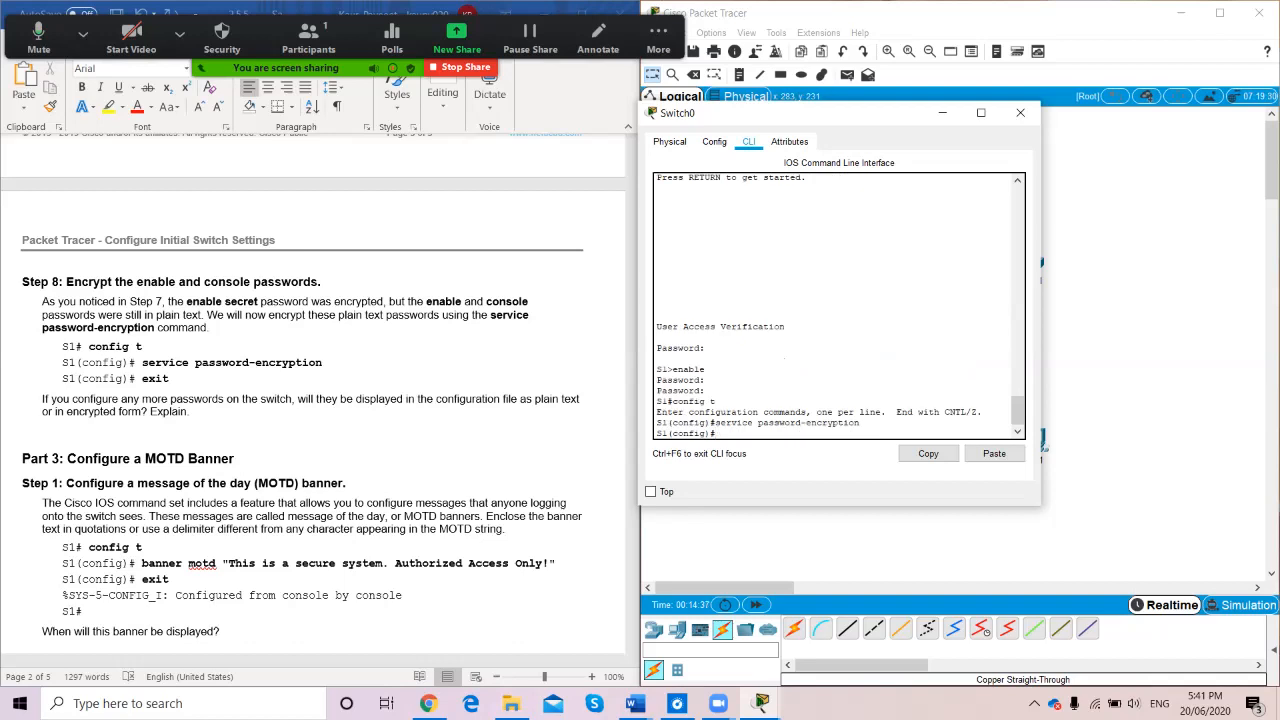
text(exit)
key(Return)
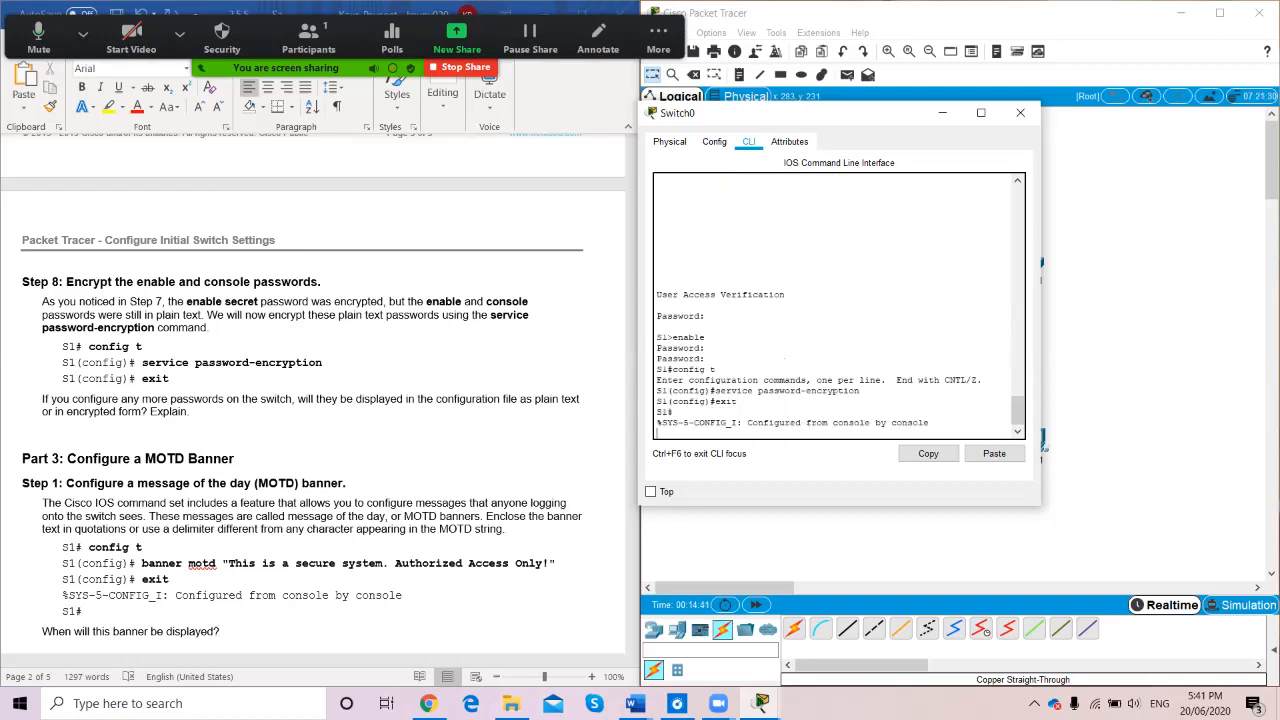
key(Return)
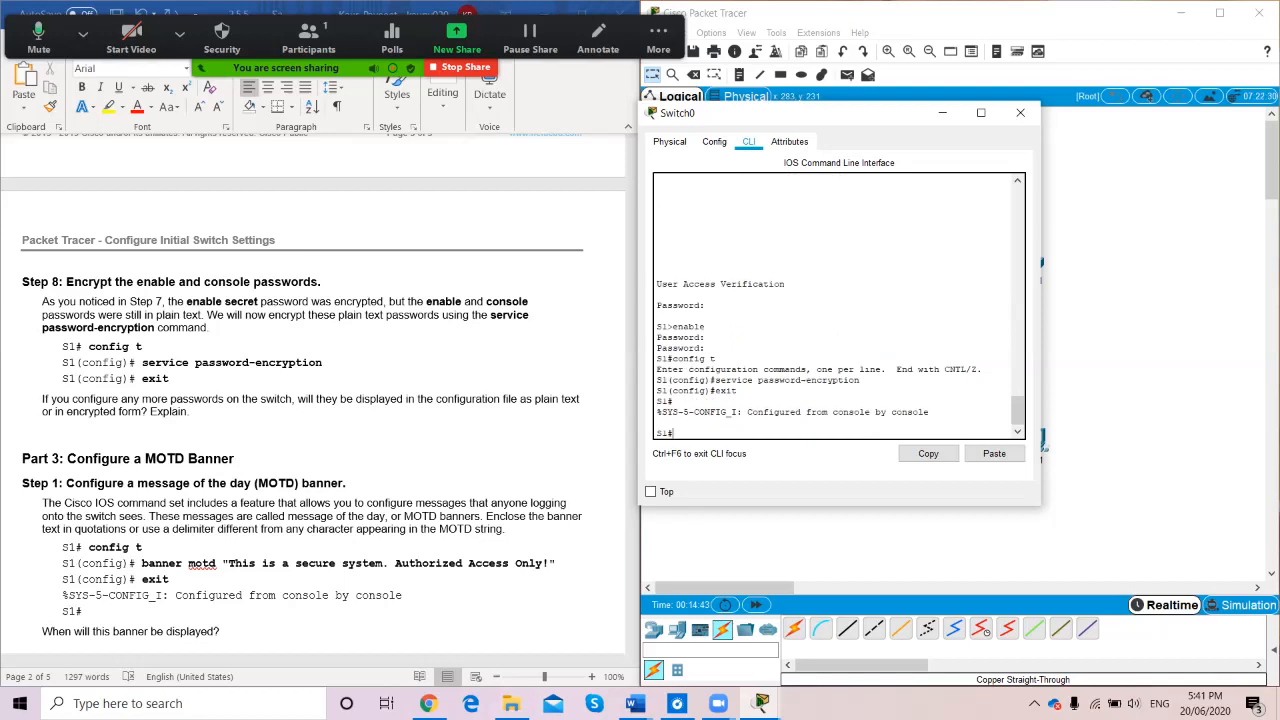
text(show run)
Page through S1's running configuration to confirm the enable and console line passwords are type-7 encrypted
key(Return)
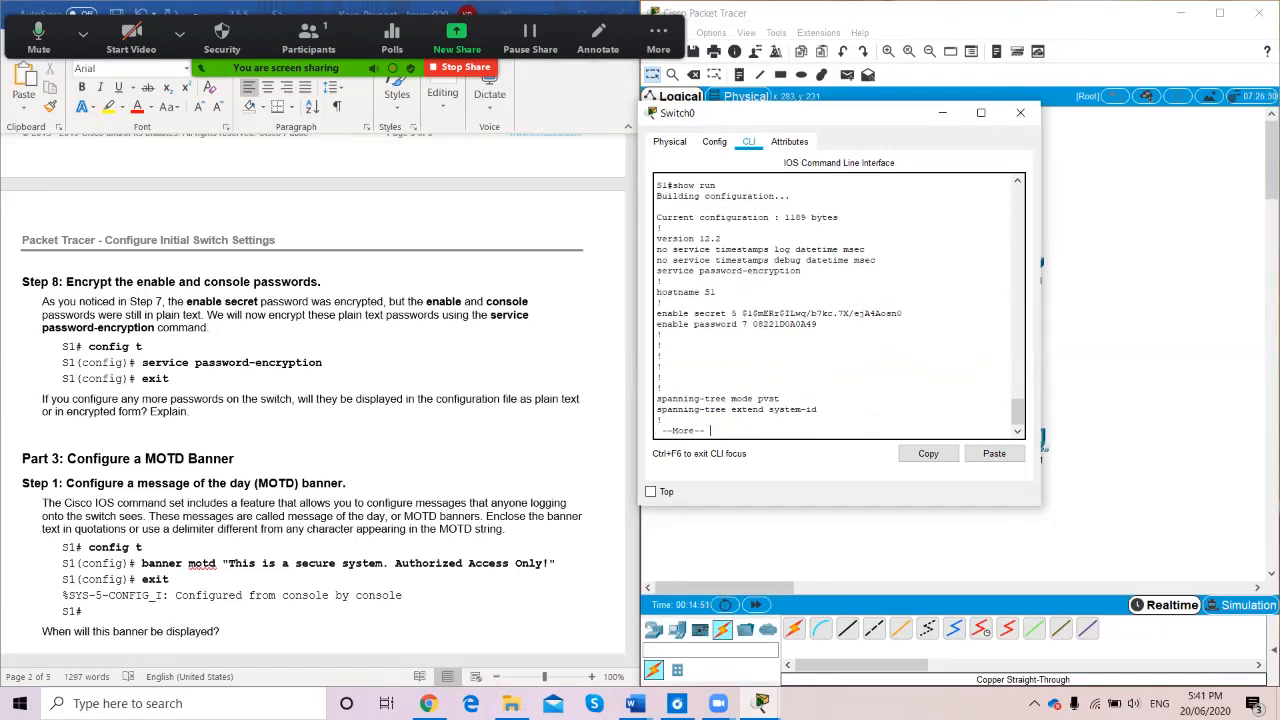
scroll(838, 306, up, 3)
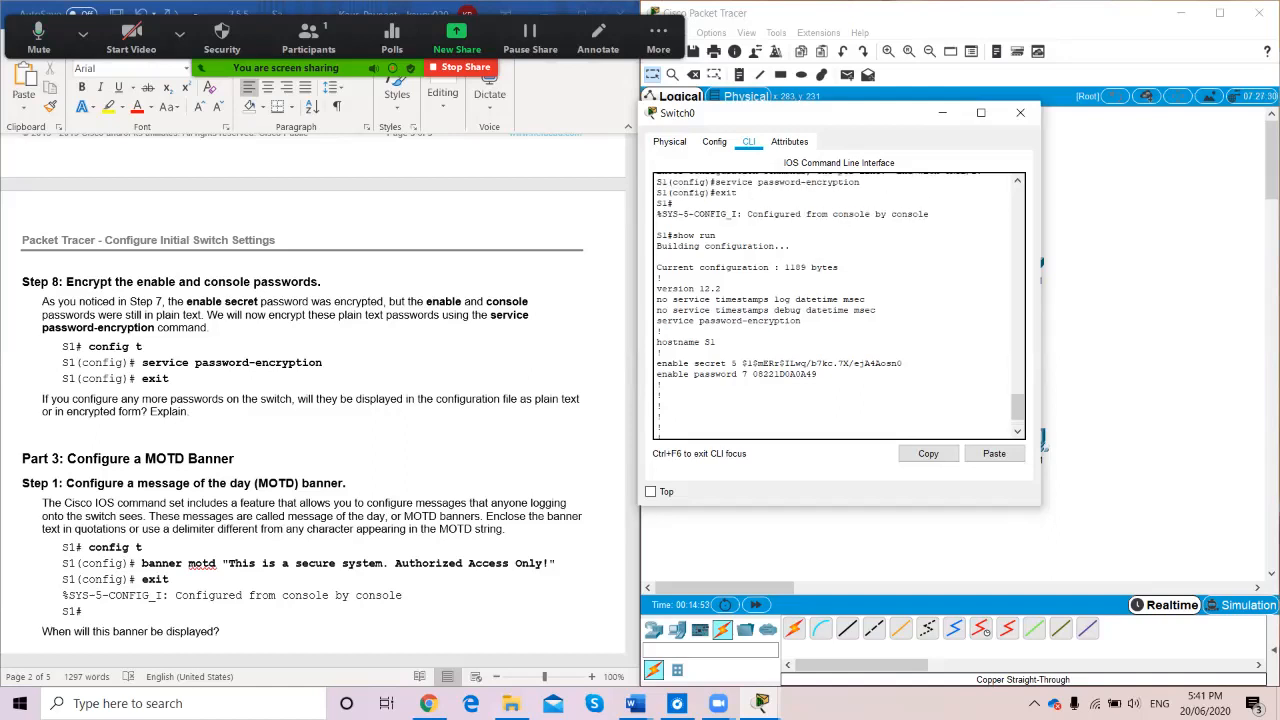
scroll(838, 306, down, 3)
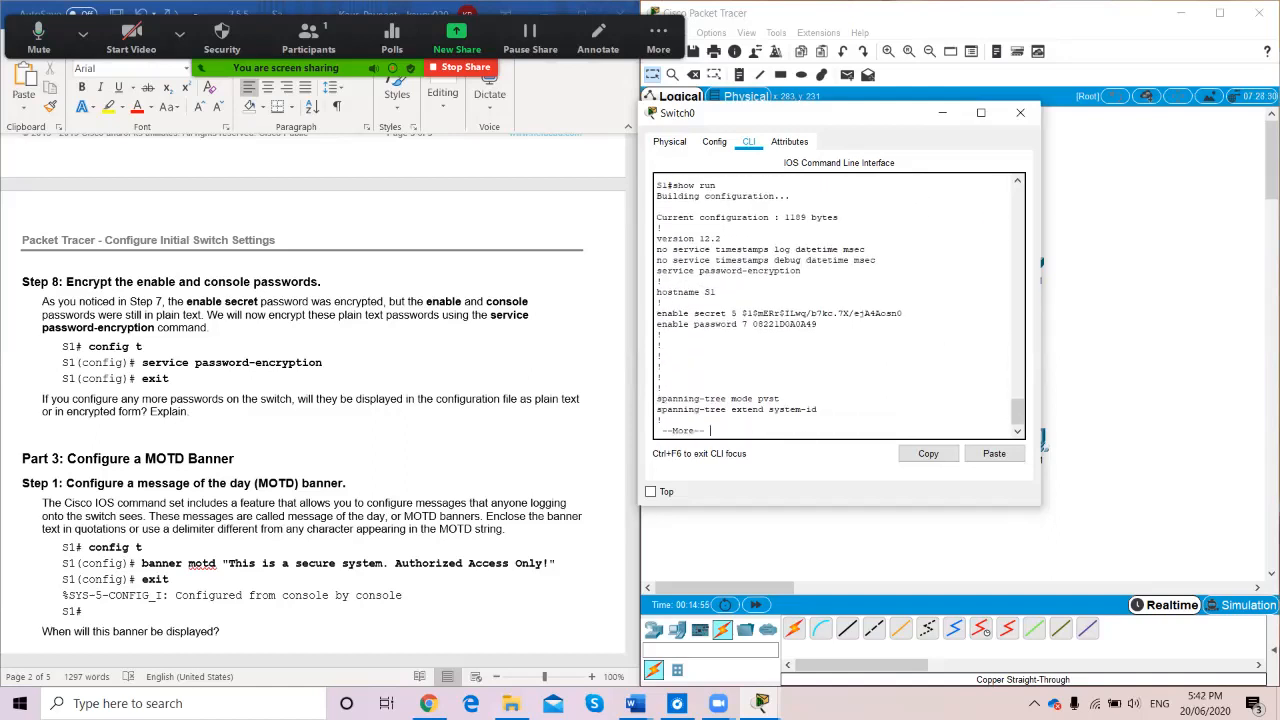
scroll(838, 306, up, 3)
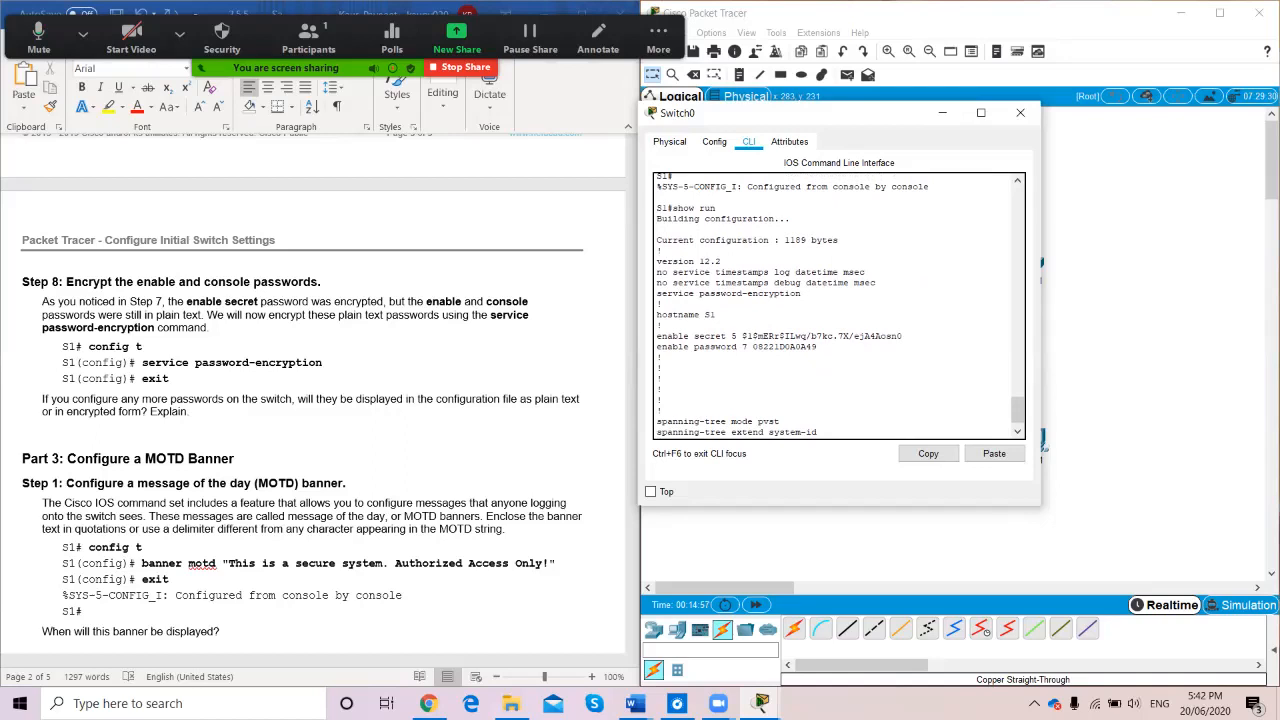
scroll(838, 306, down, 3)
key(space)
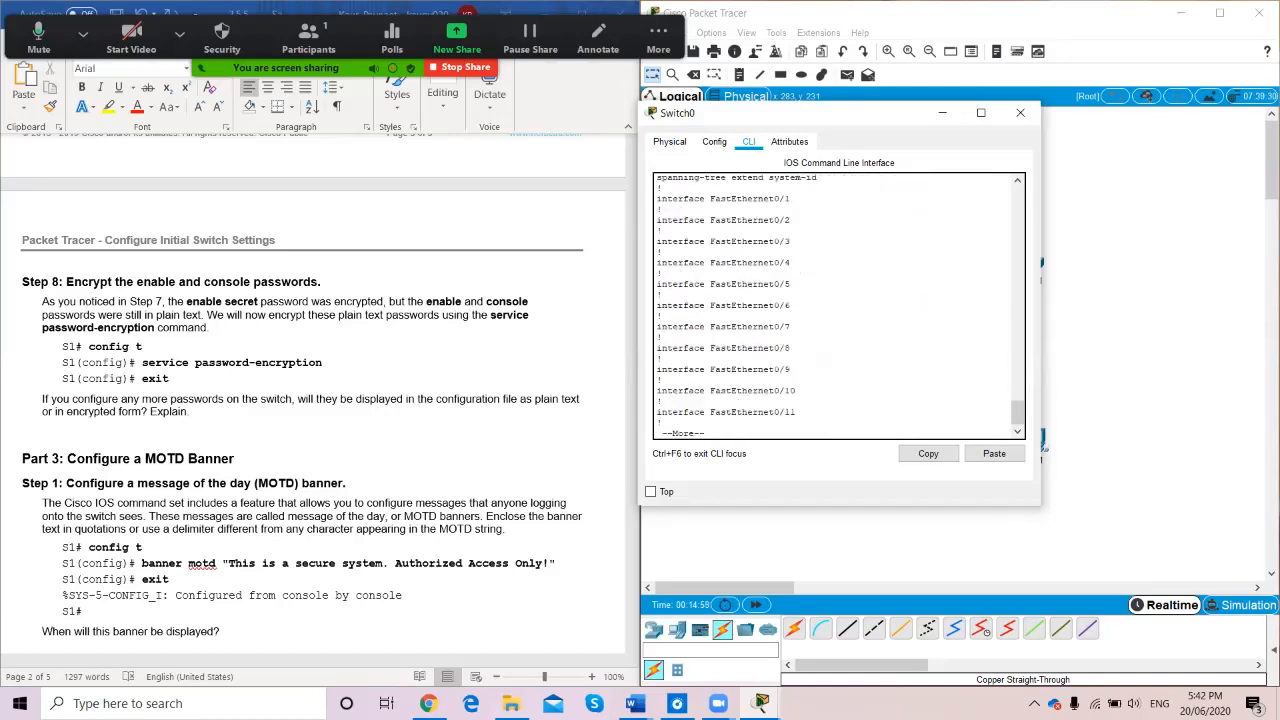
key(space)
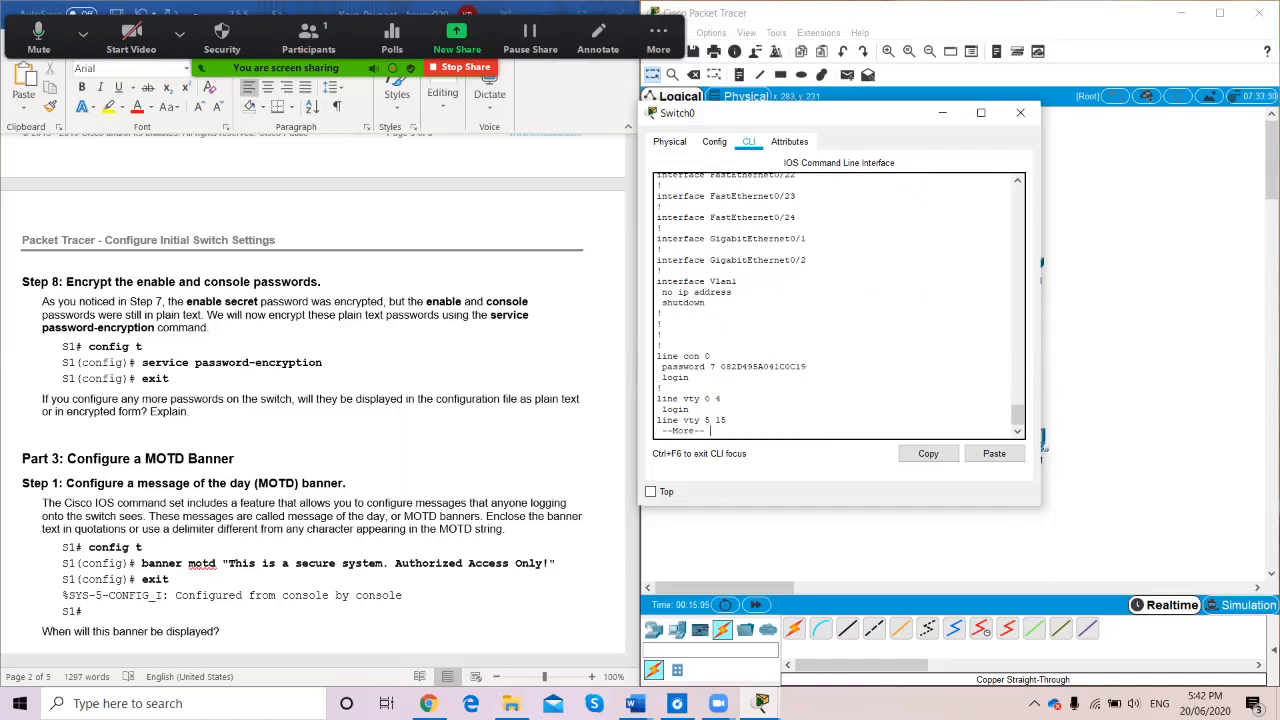
key(q)
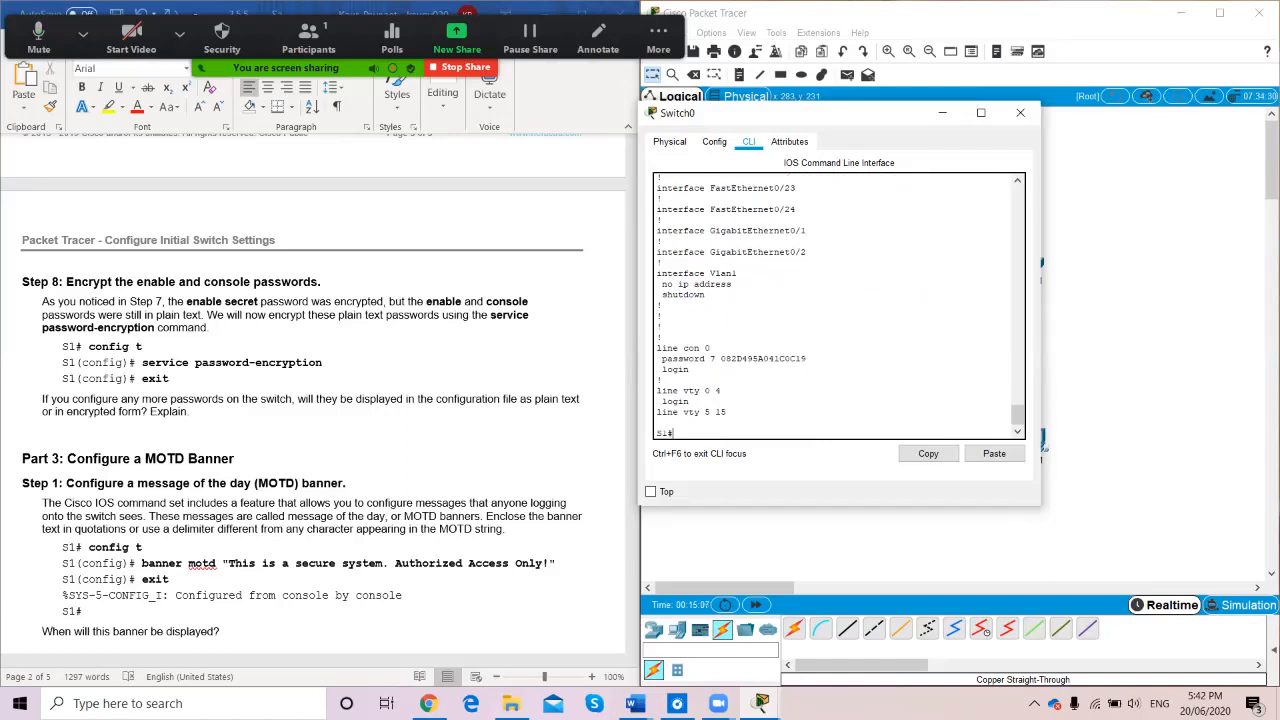
scroll(319, 400, down, 1)
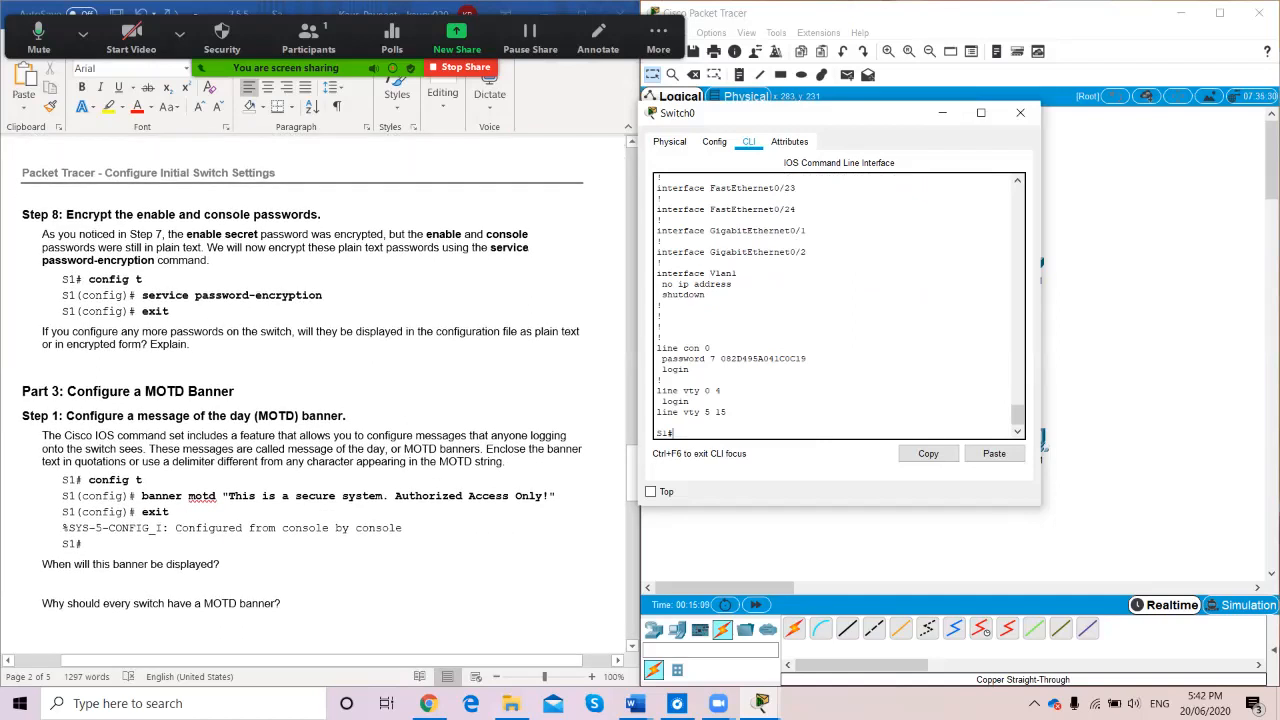
scroll(319, 400, down, 4)
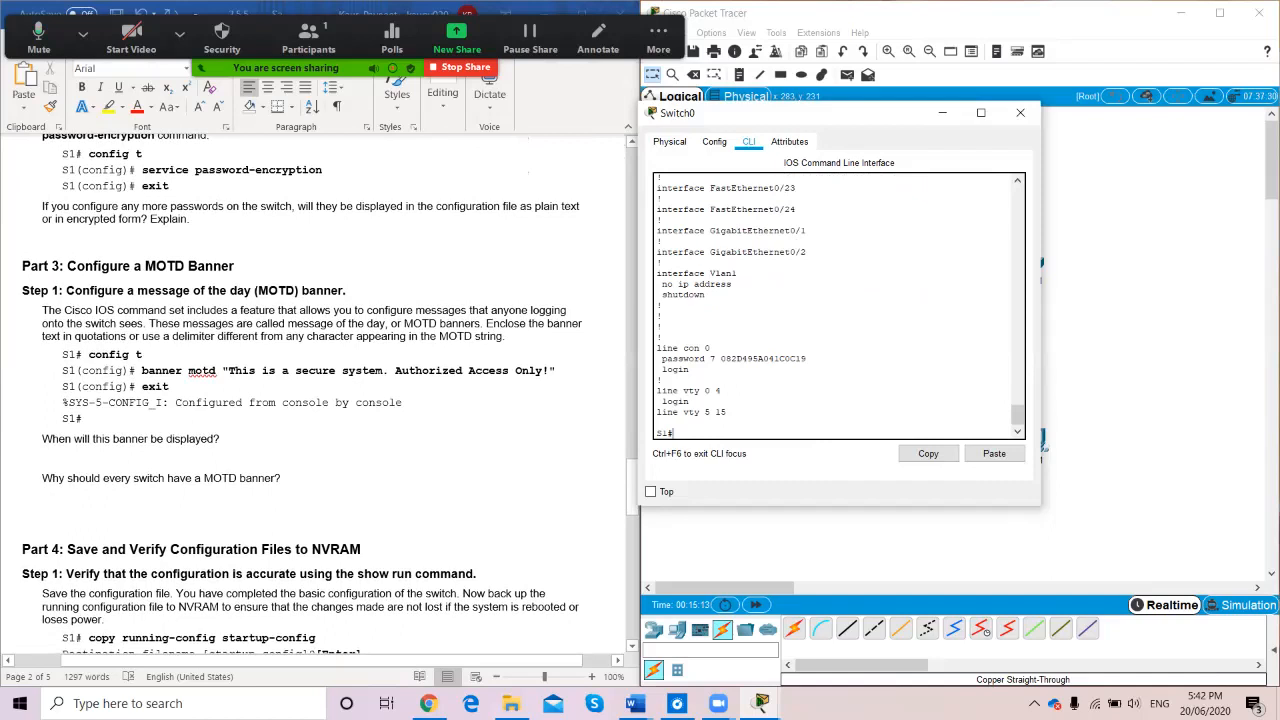
Configure banner motd "This is a secure system. Authorised Access Only" on S1, then exit config mode
text(config t)
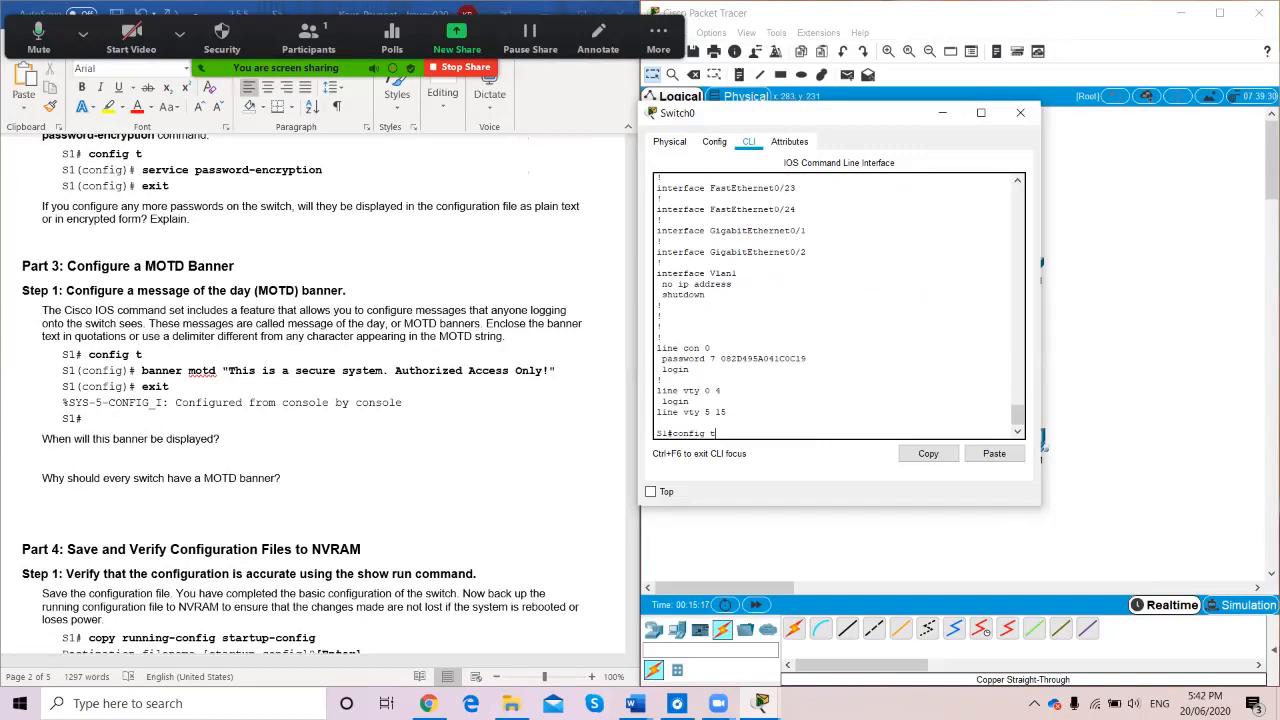
key(Return)
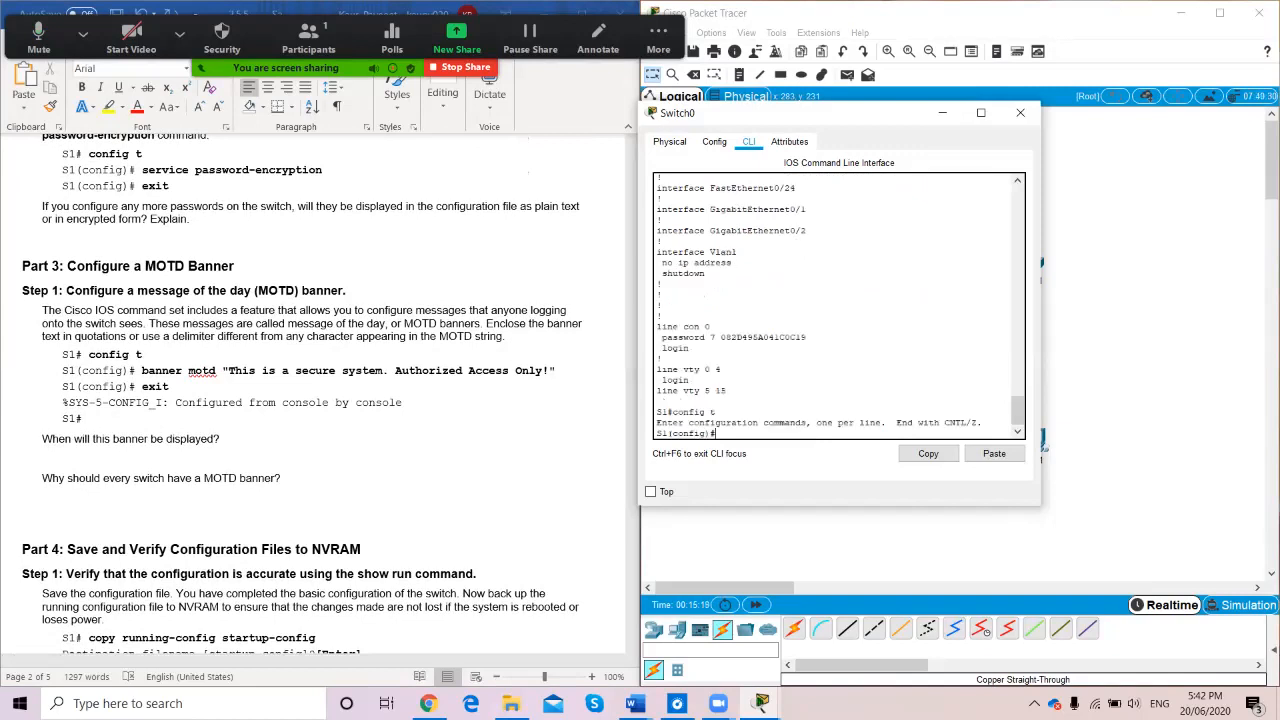
text(banner motd)
key(BackSpace)
key(BackSpace)
key(BackSpace)
text(otd "This is a secure system. Authorised Acce)
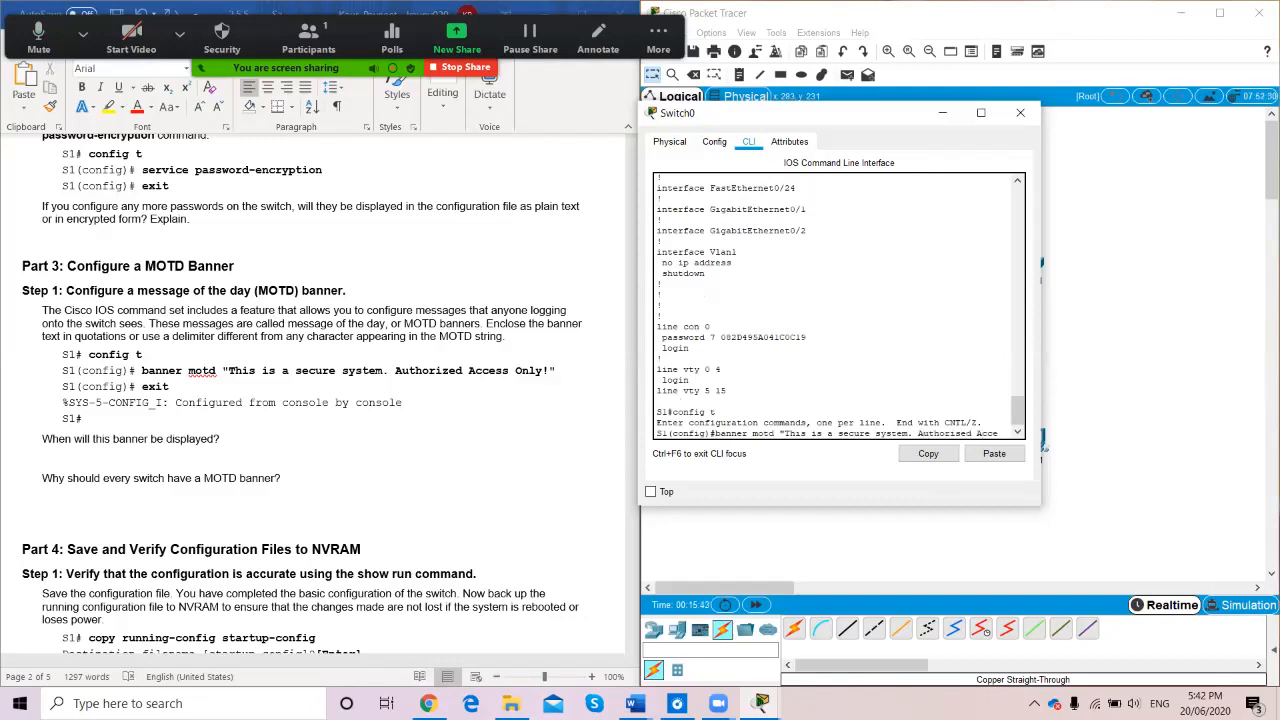
text(ss Only")
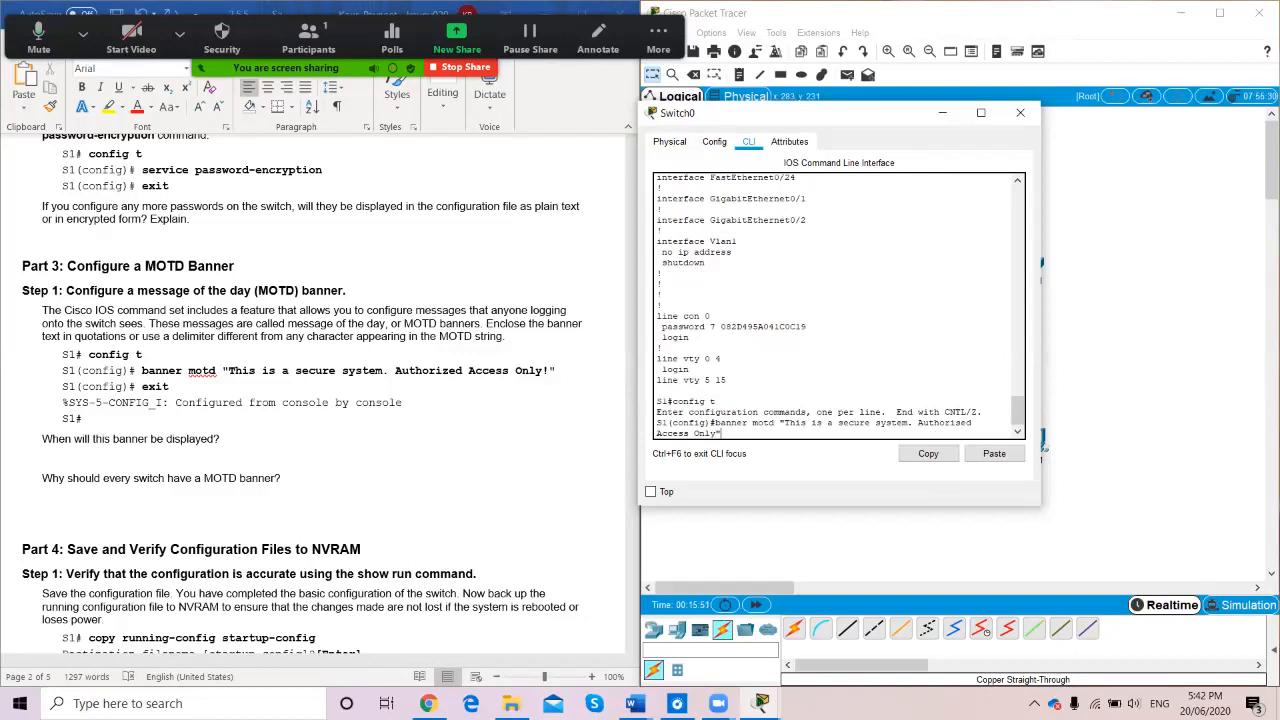
key(Return)
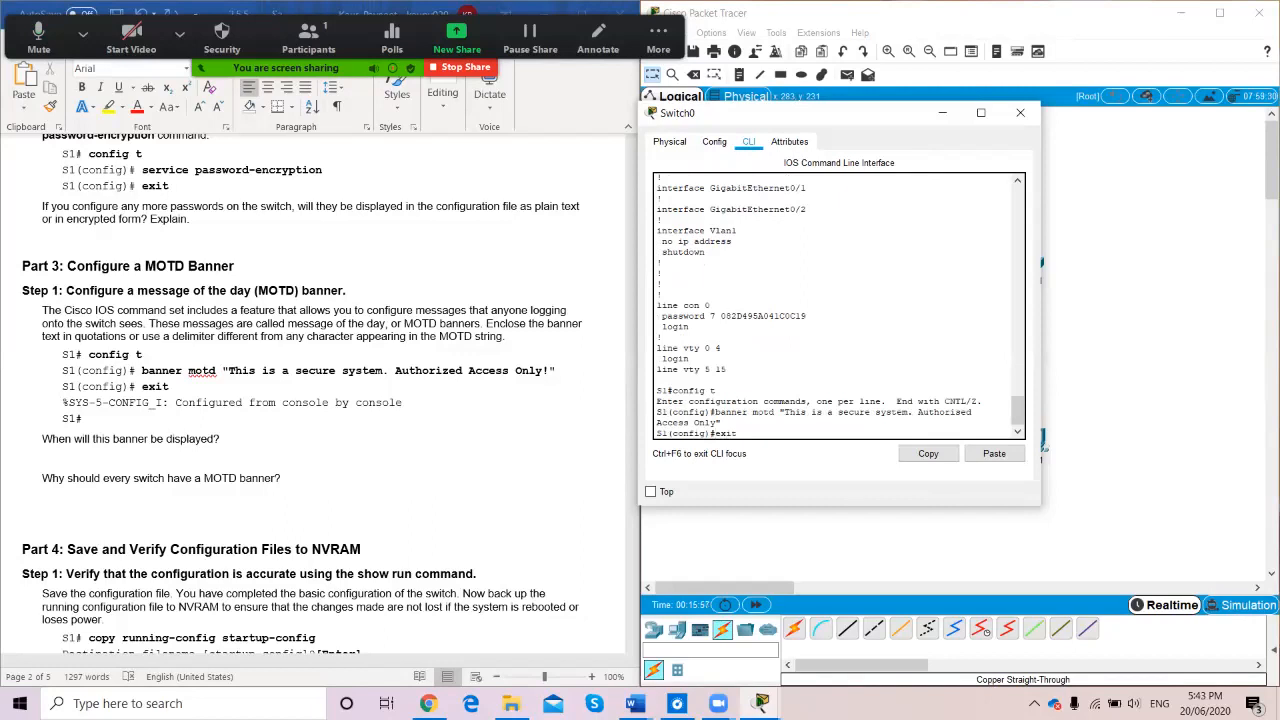
text(exit)
key(Return)
Log out of S1 and back in with the console password after the banner appears
key(Return)
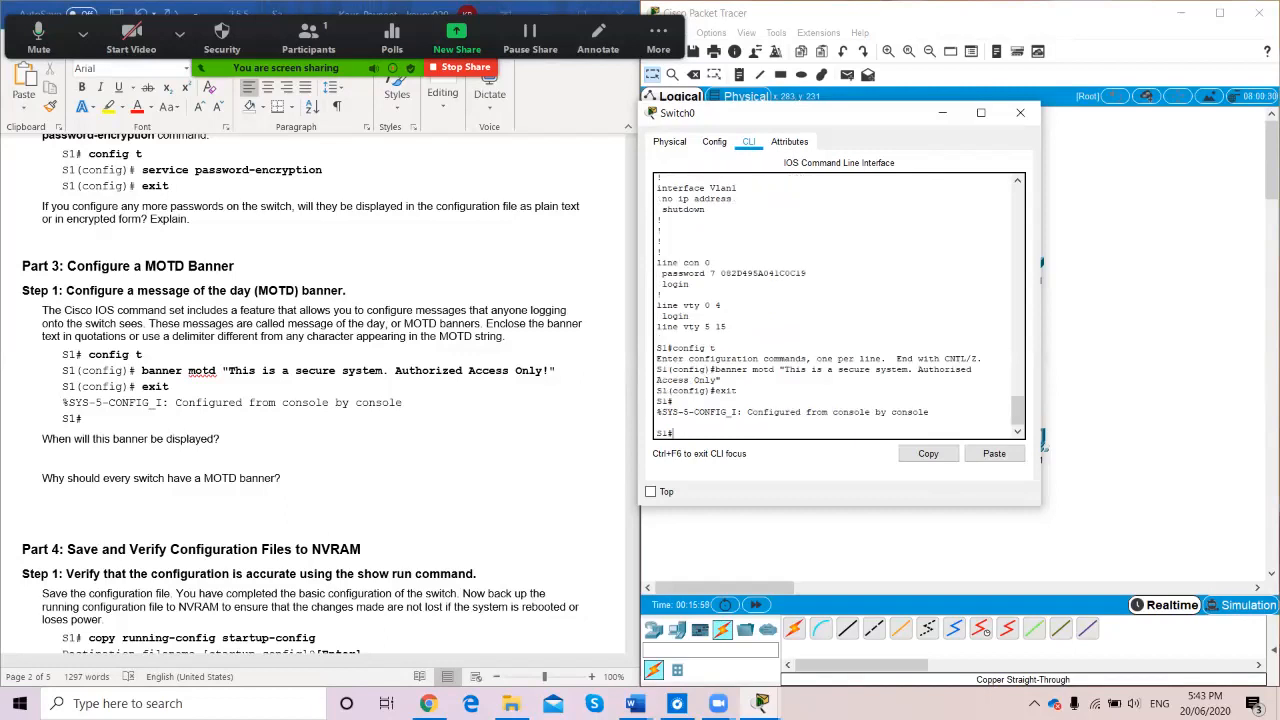
text(exit)
key(Return)
key(Return)
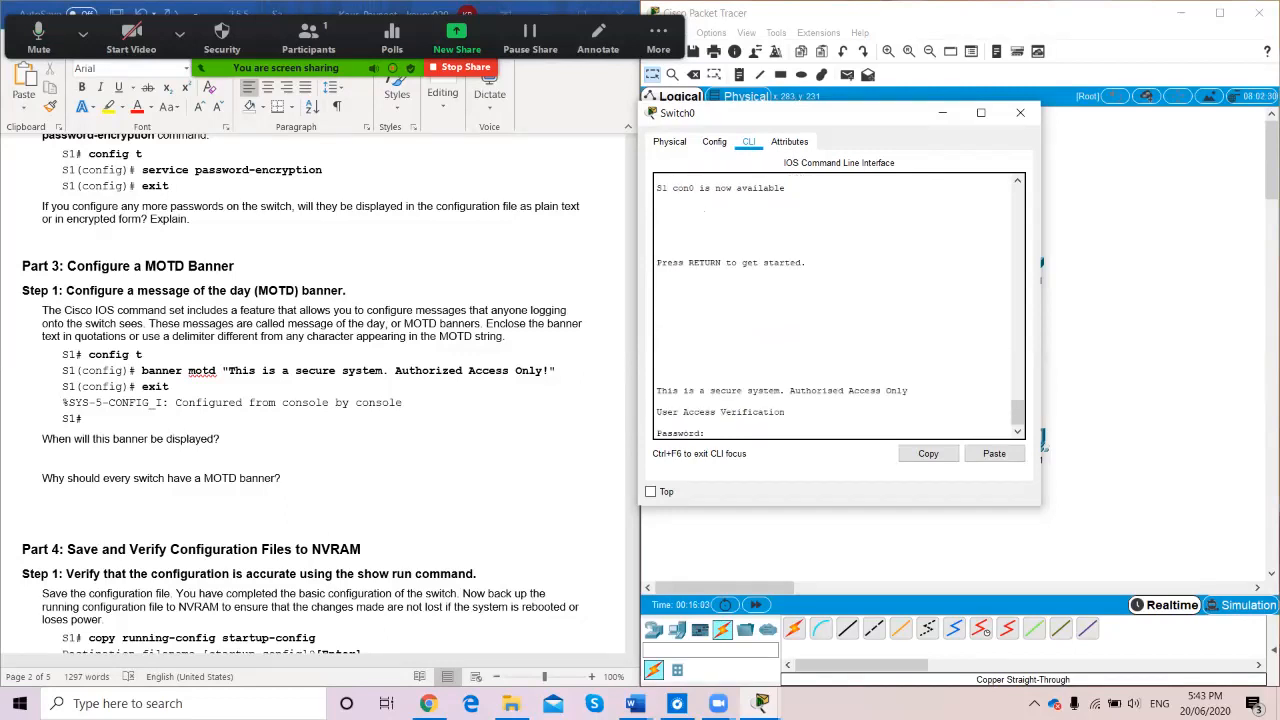
key(Return)
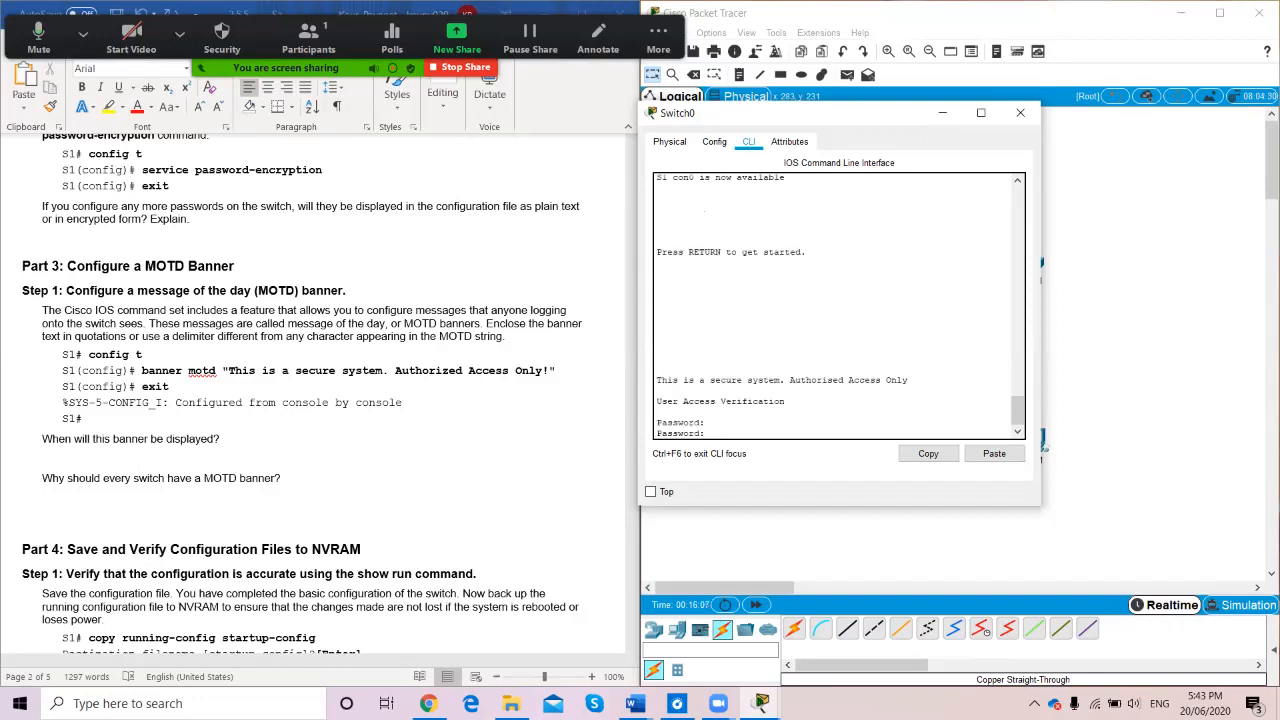
key(Return)
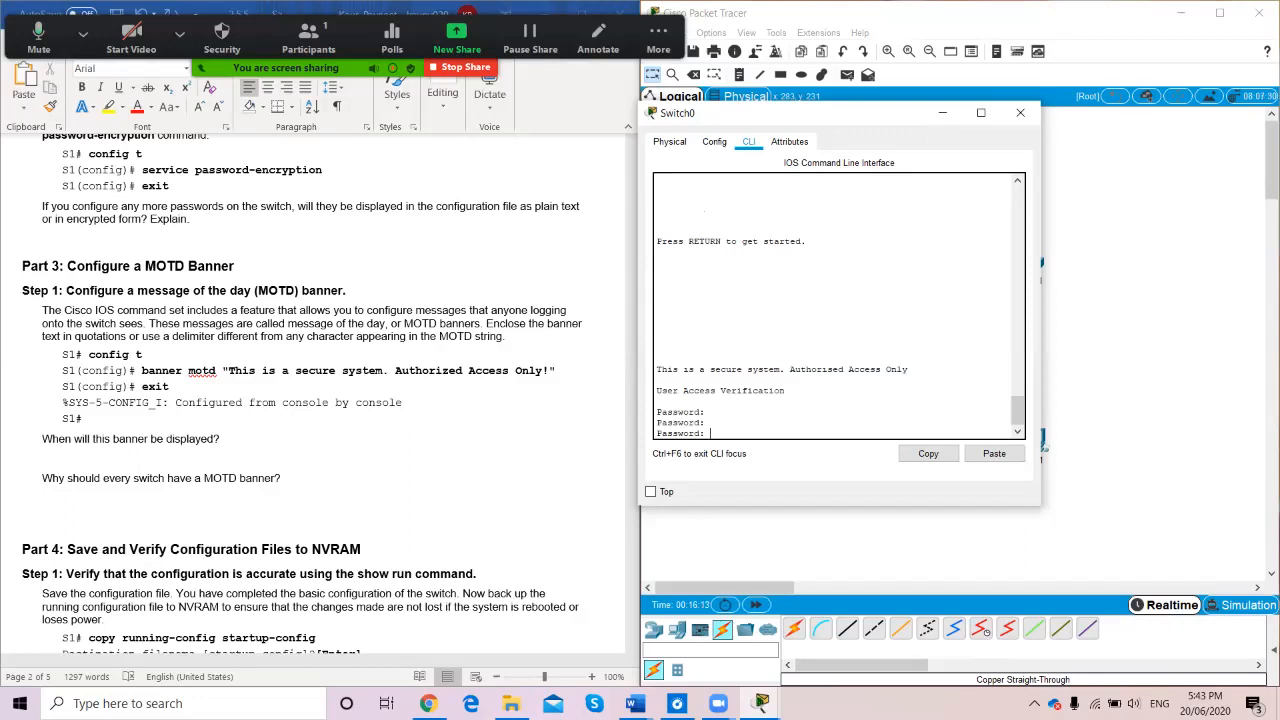
key(Return)
Enter privileged mode with enable and the enable secret, on the second attempt
text(enable)
key(Return)
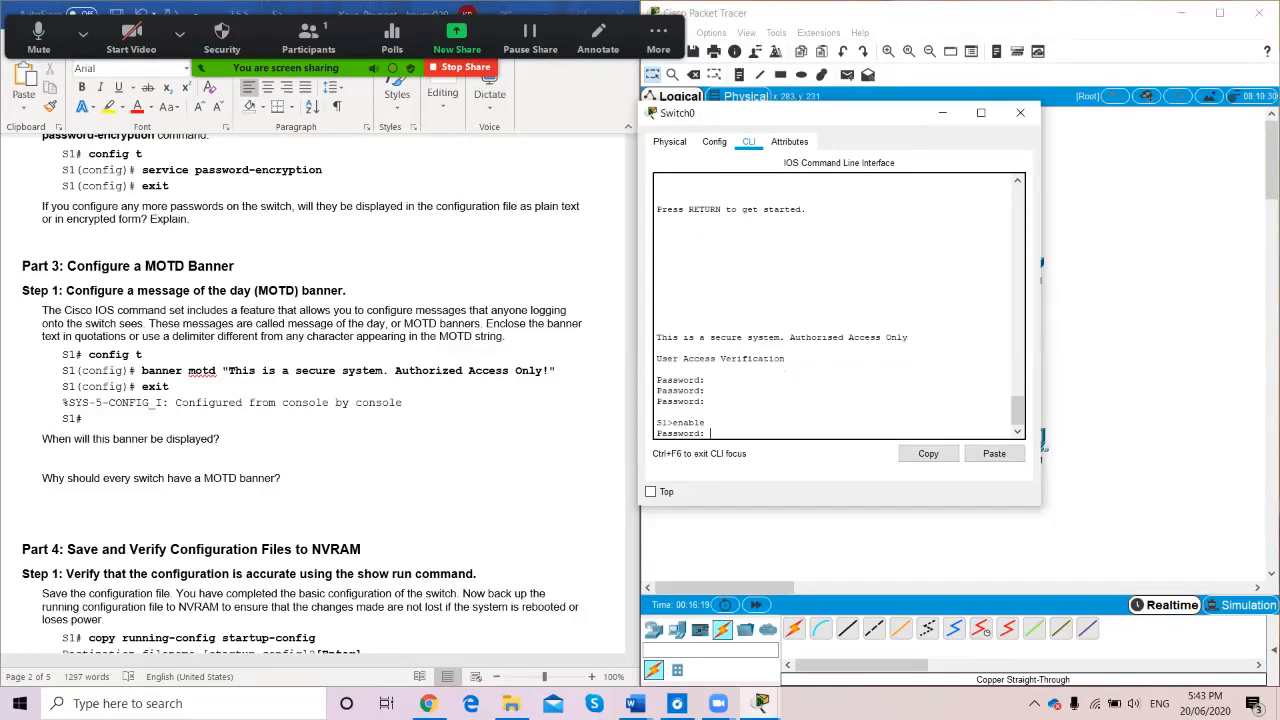
key(Return)
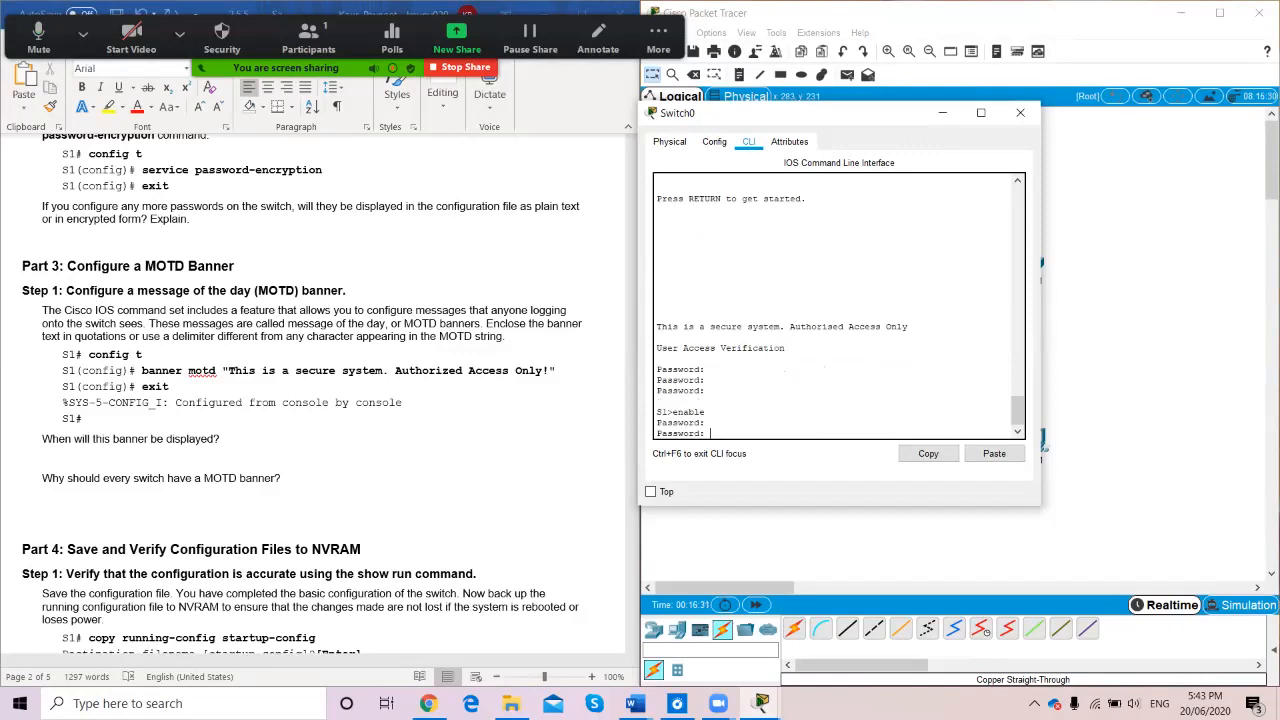
key(Return)
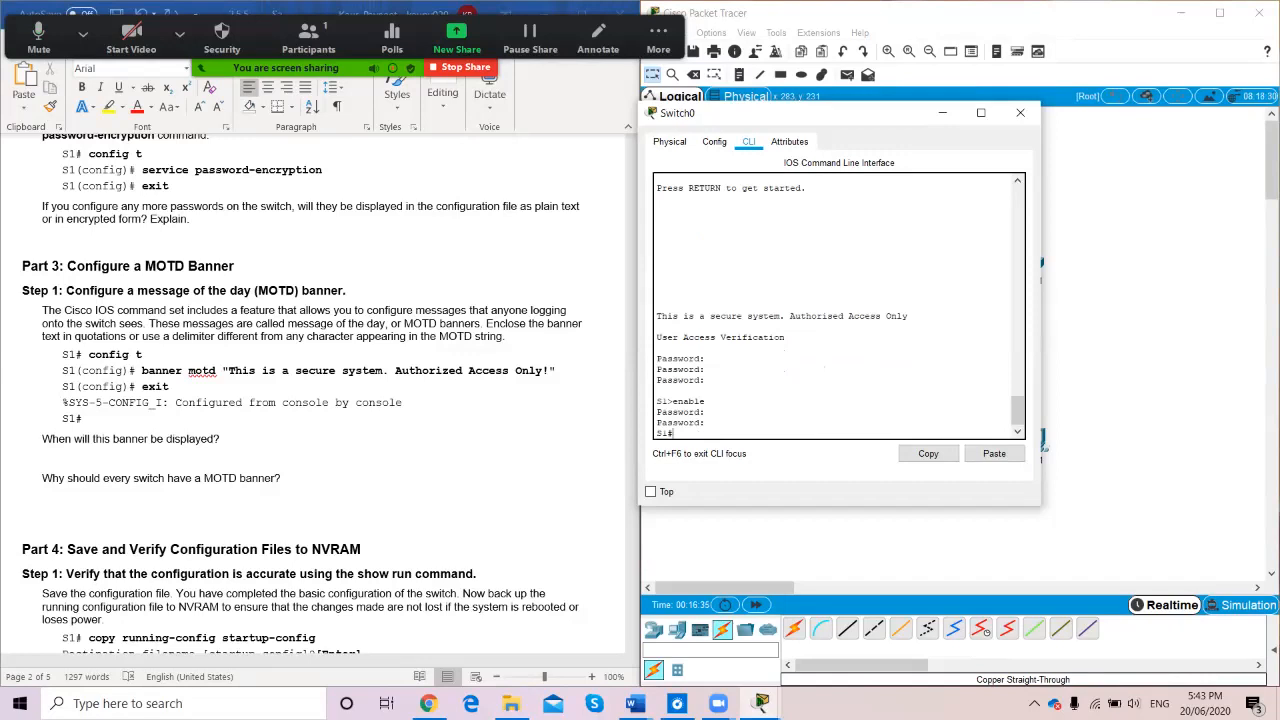
Replace S1's MOTD banner with "Authorised access only" in global configuration mode
scroll(838, 305, up, 10)
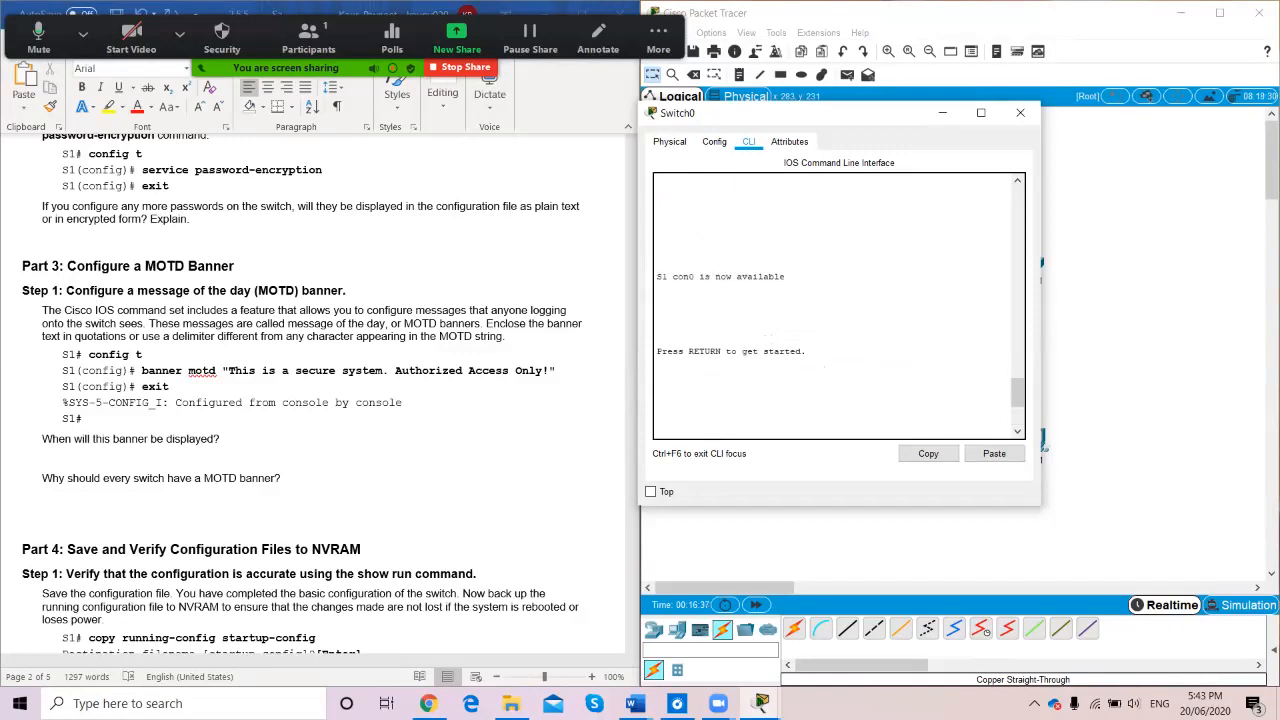
scroll(838, 305, down, 4)
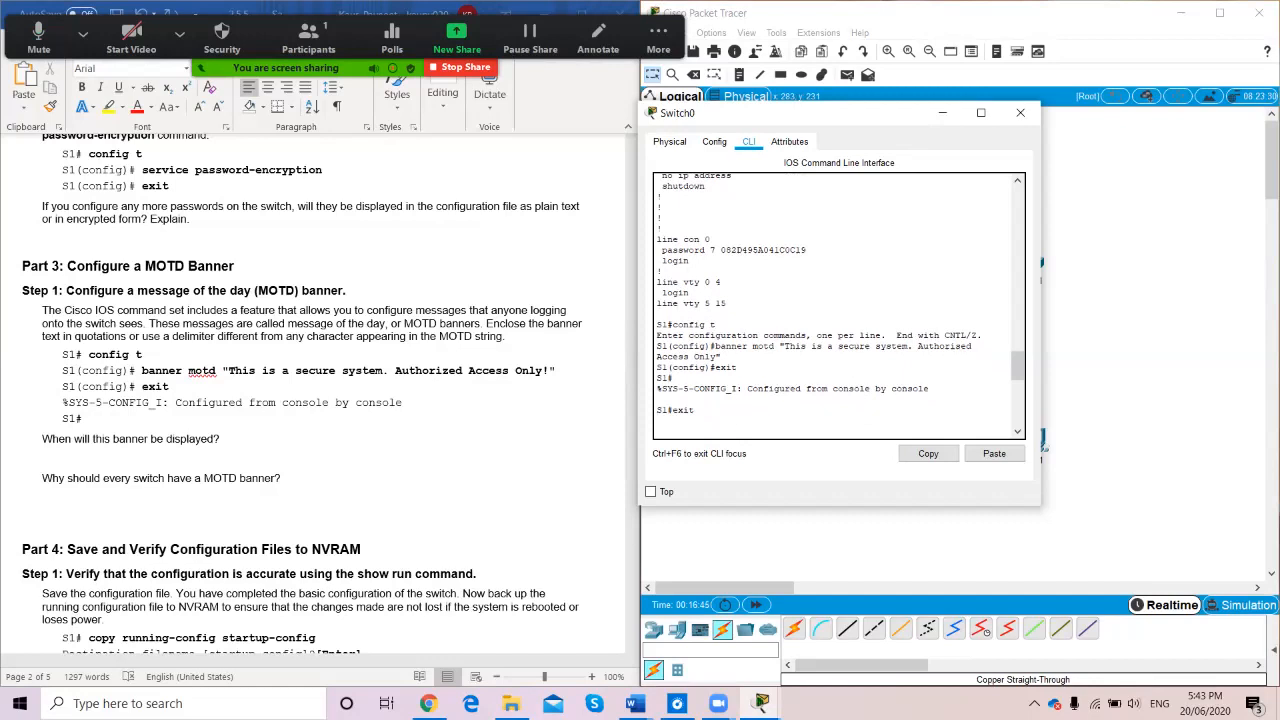
scroll(838, 305, down, 3)
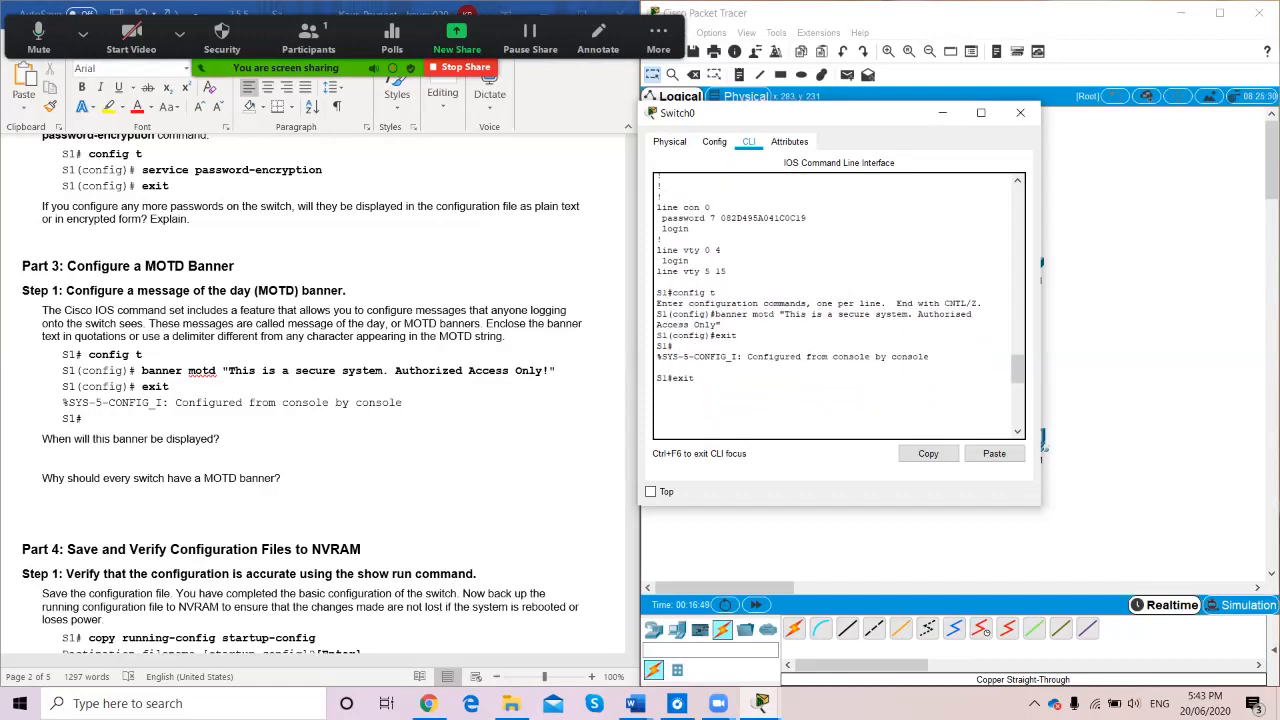
scroll(320, 400, down, 5)
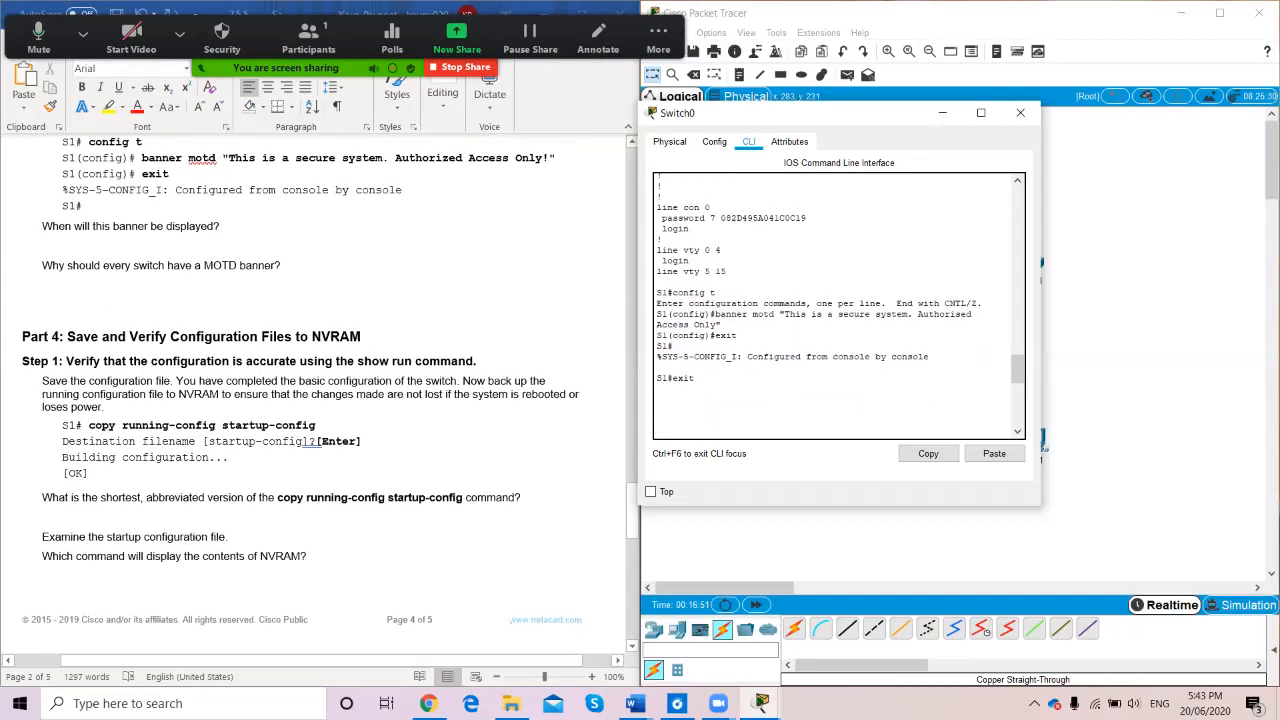
scroll(838, 305, down, 12)
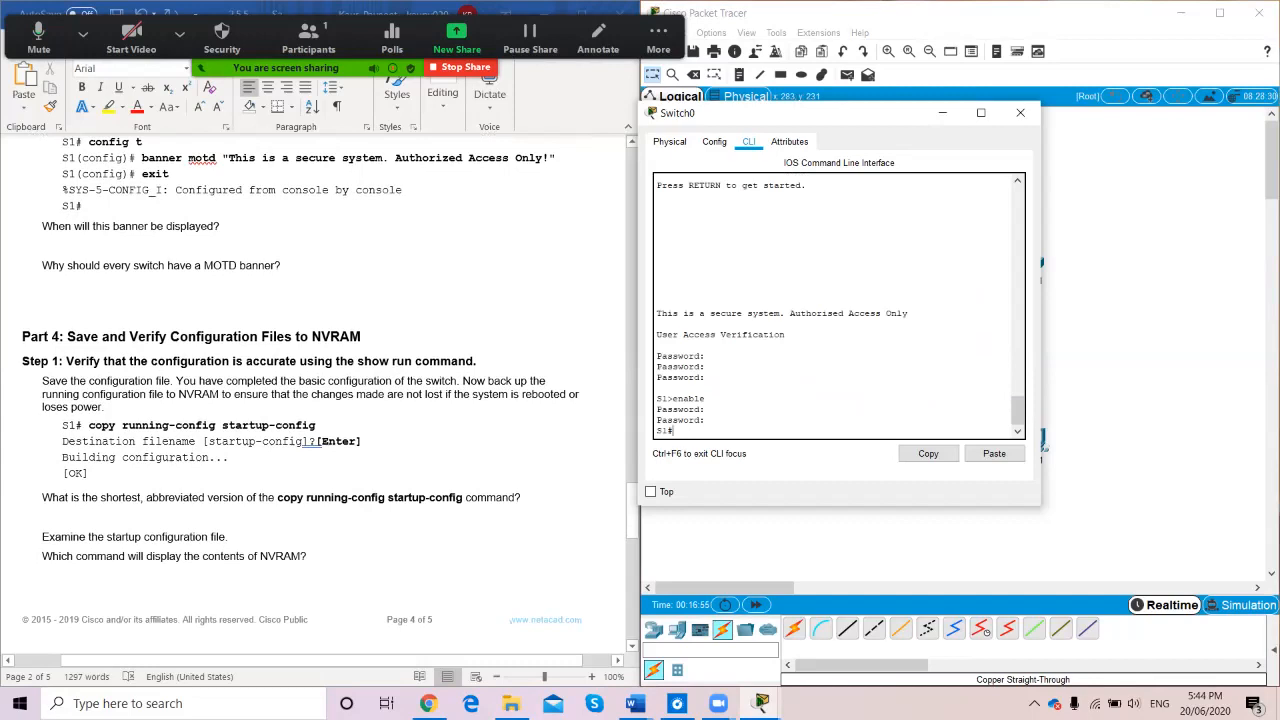
text(bconfig t)
key(Return)
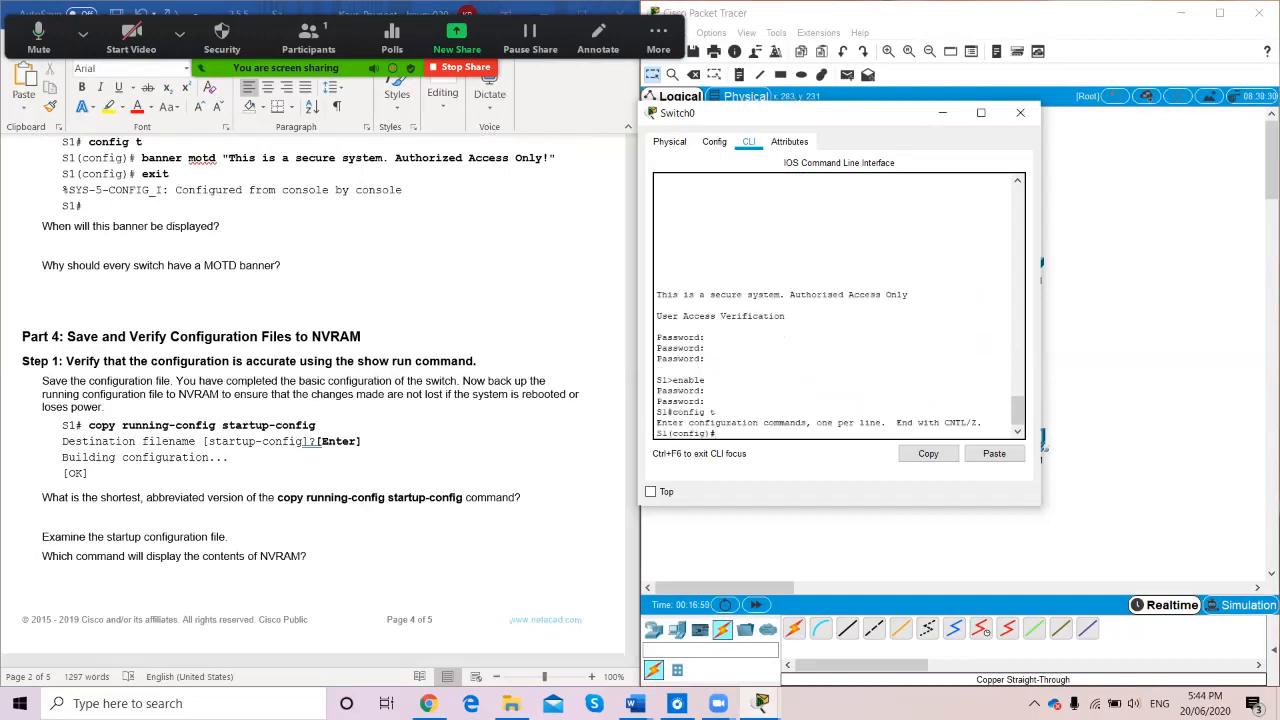
text(banner motd "Authorised access only)
key(Return)
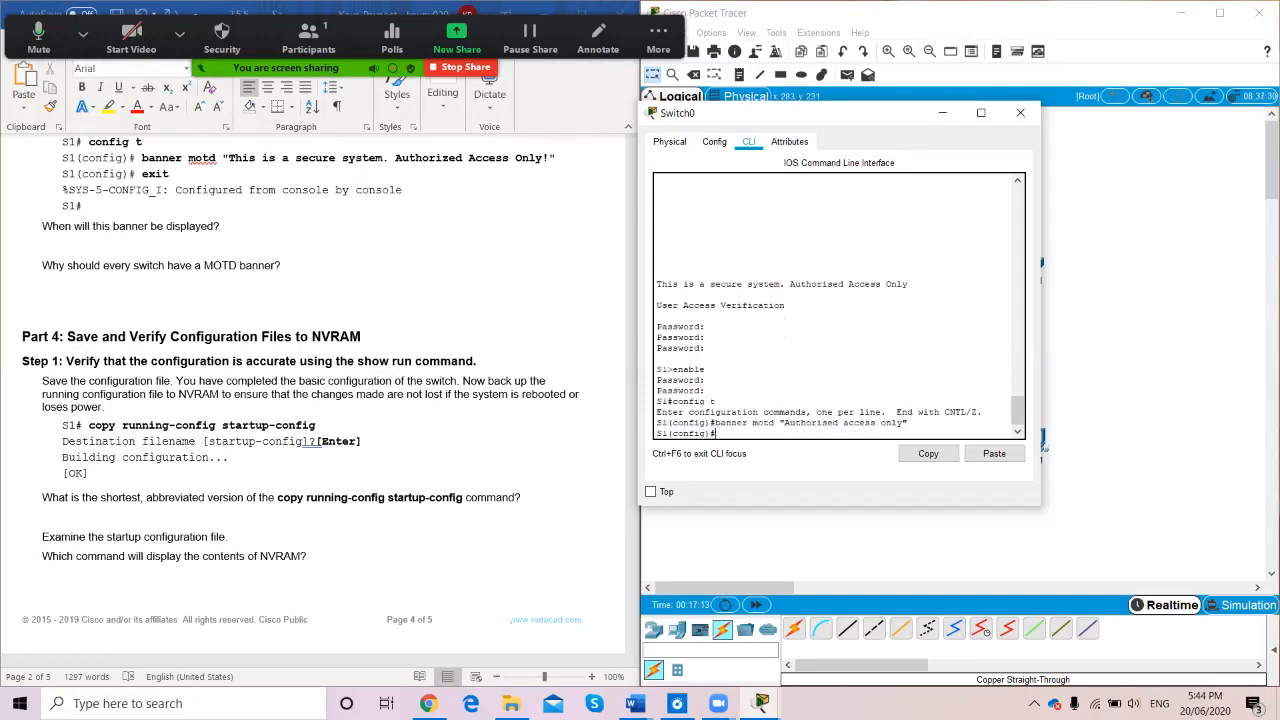
Exit configuration mode and reopen the Switch0 console window
text(exit)
click(1020, 112)
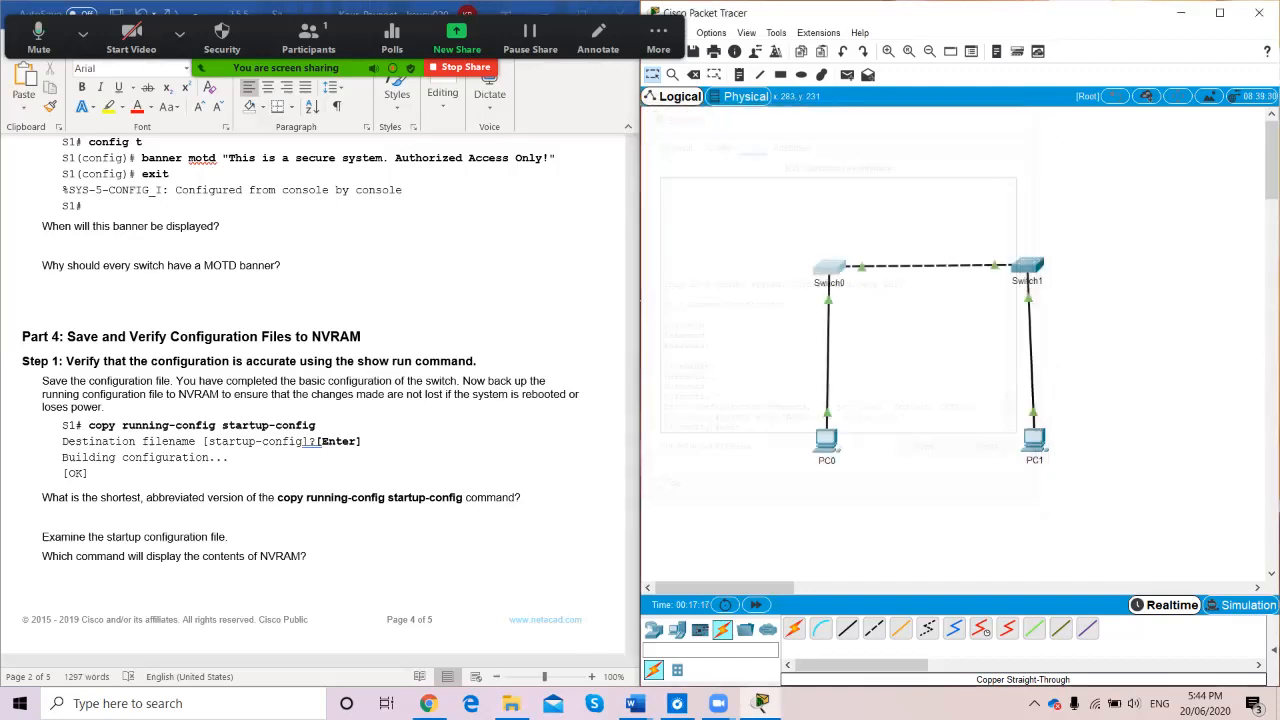
click(830, 266)
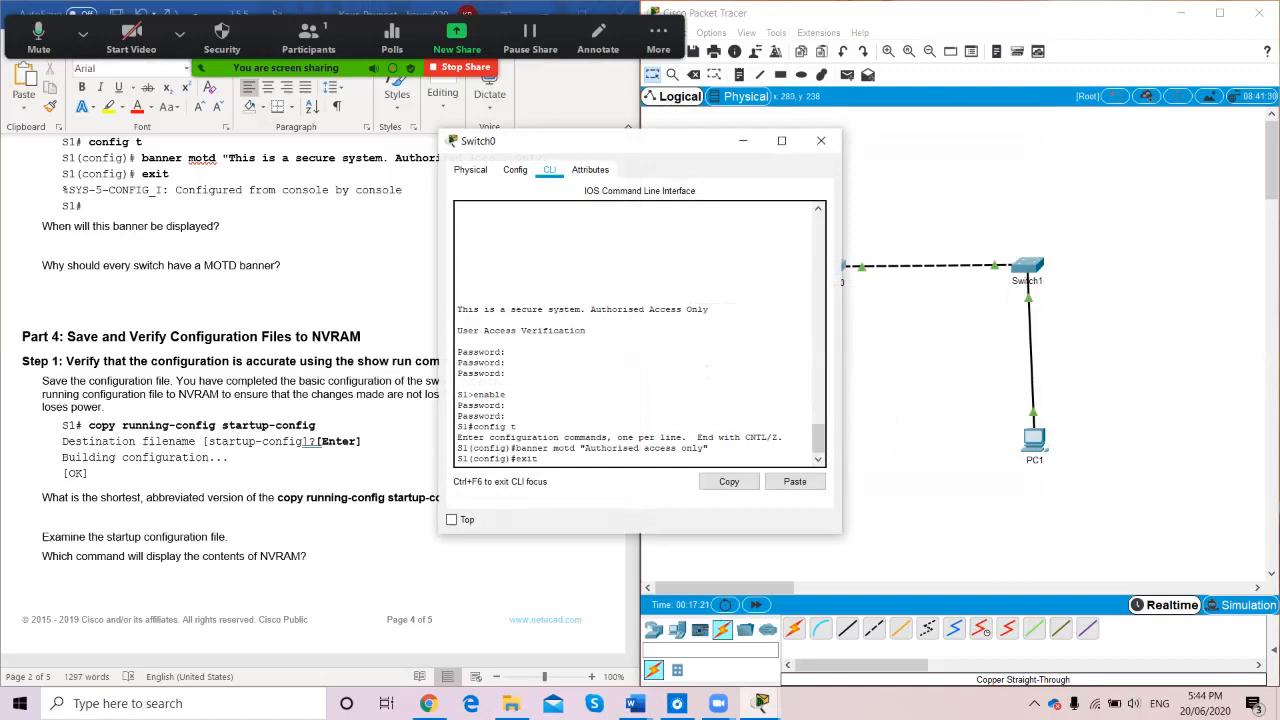
Log out of S1 and log back in with the console password past the new banner
key(Return)
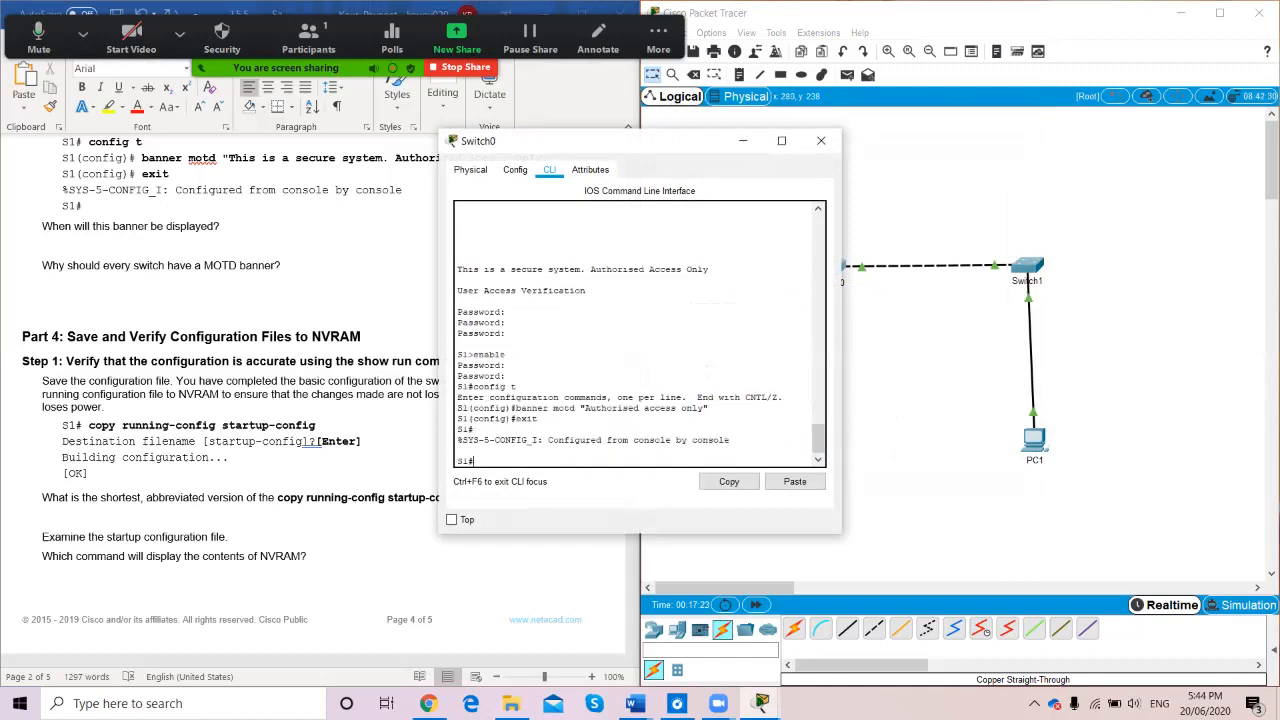
text(exit)
key(Return)
key(Return)
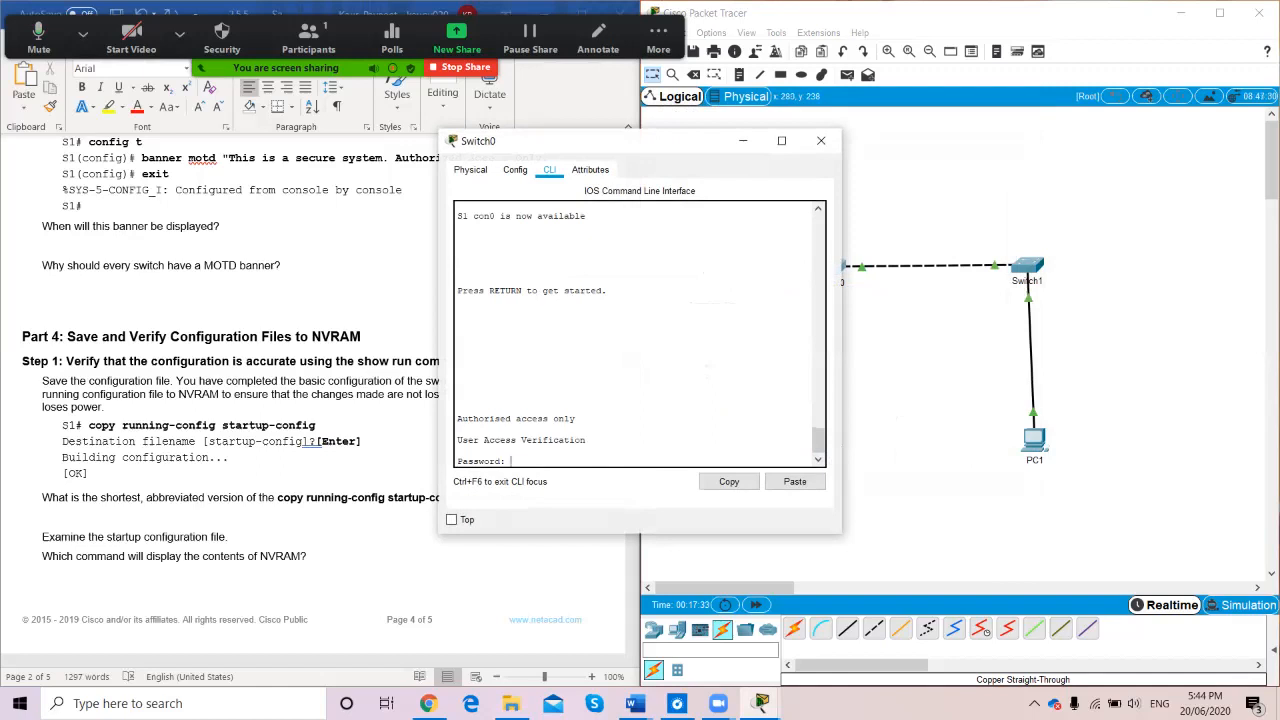
key(Return)
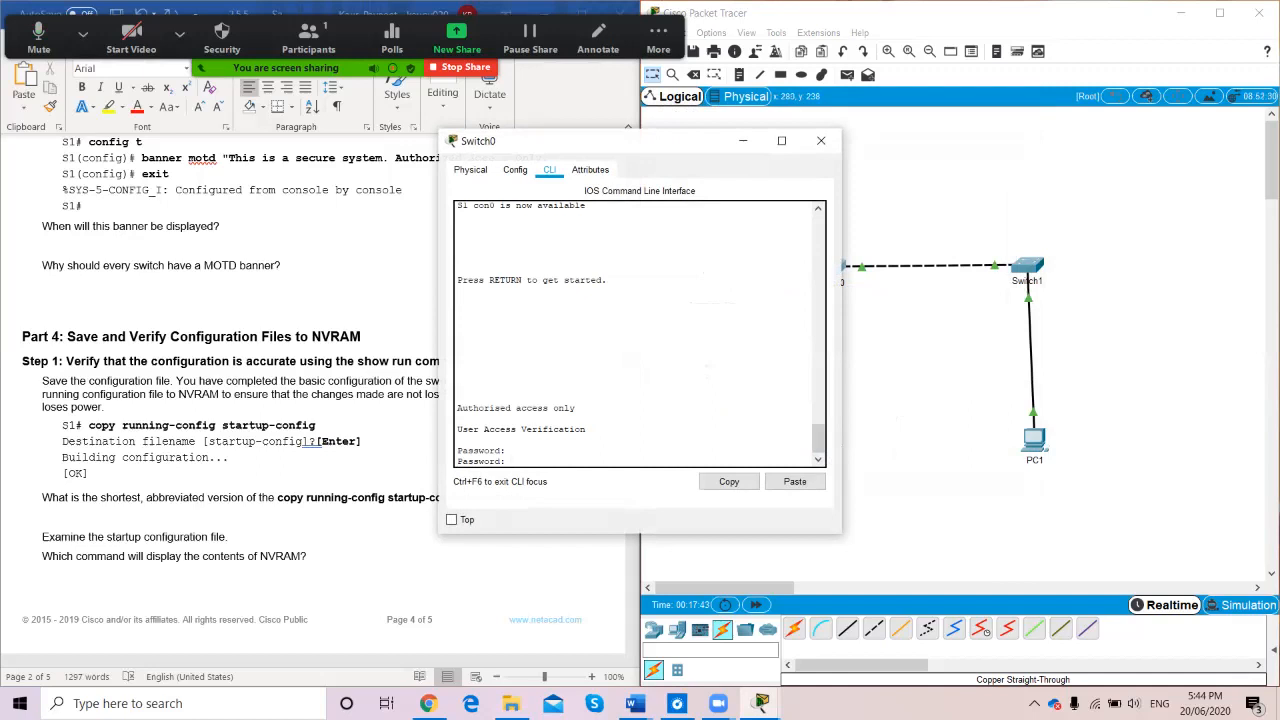
key(Return)
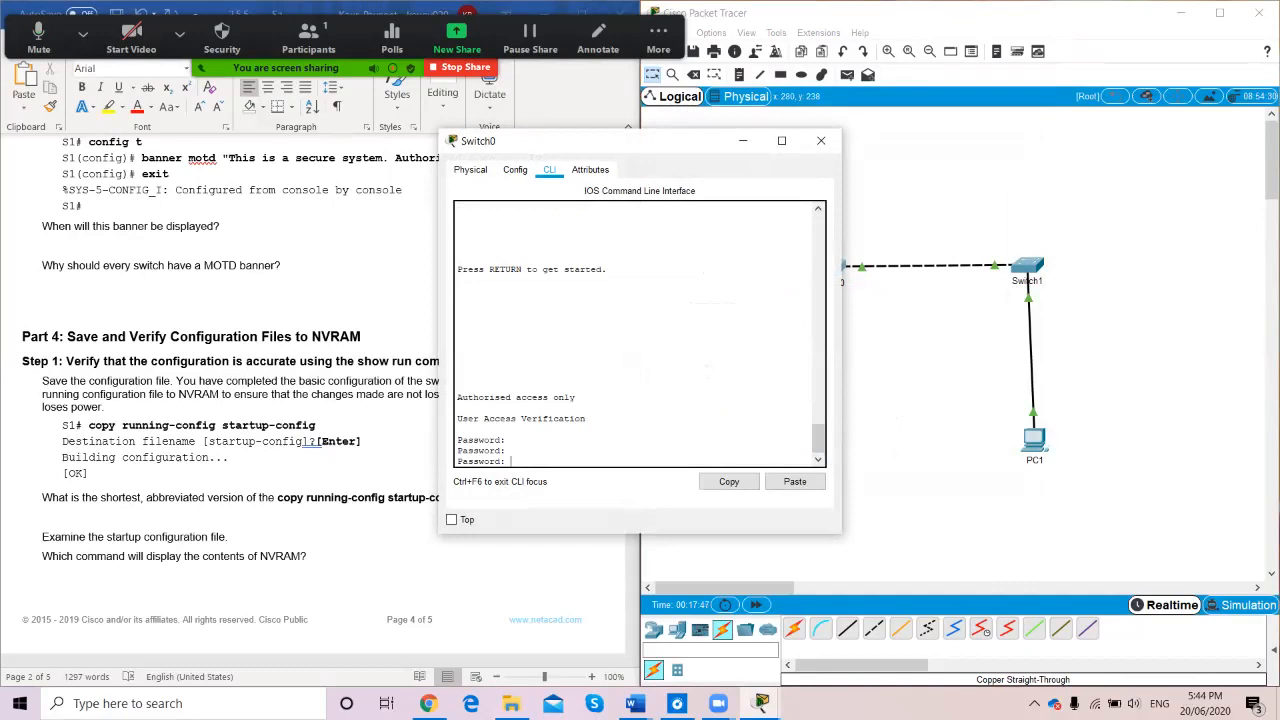
key(Return)
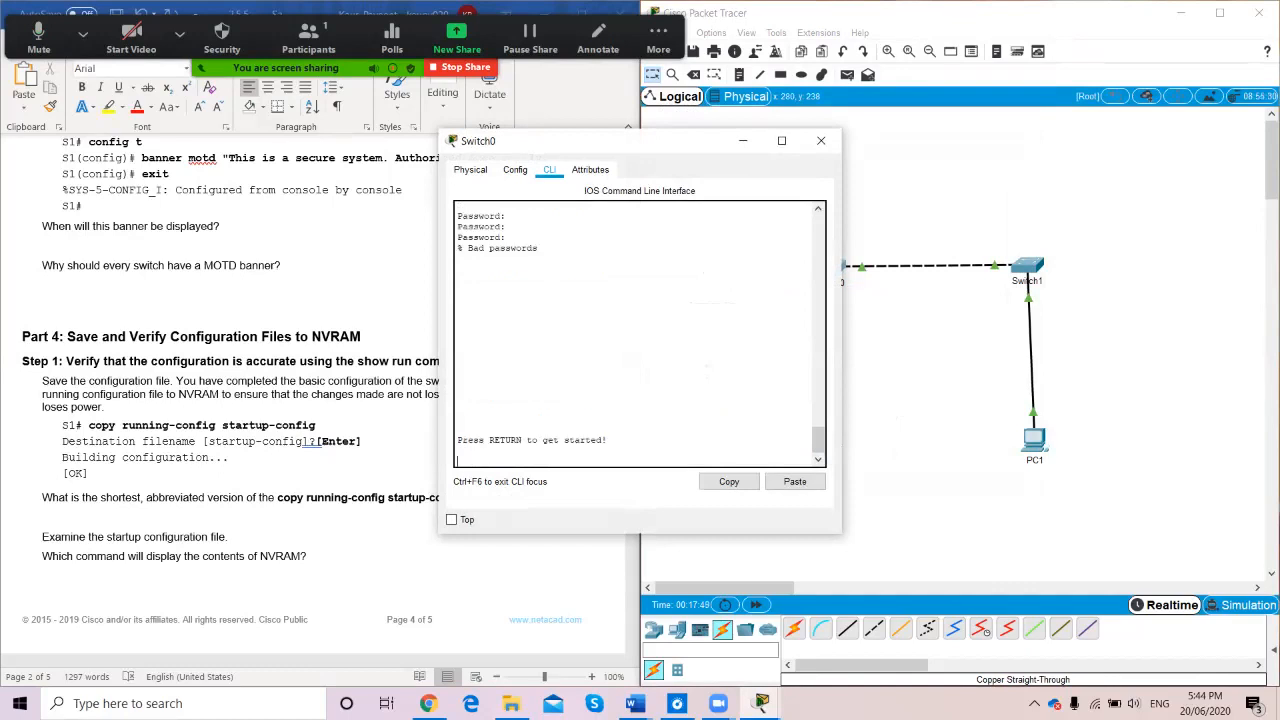
key(Return)
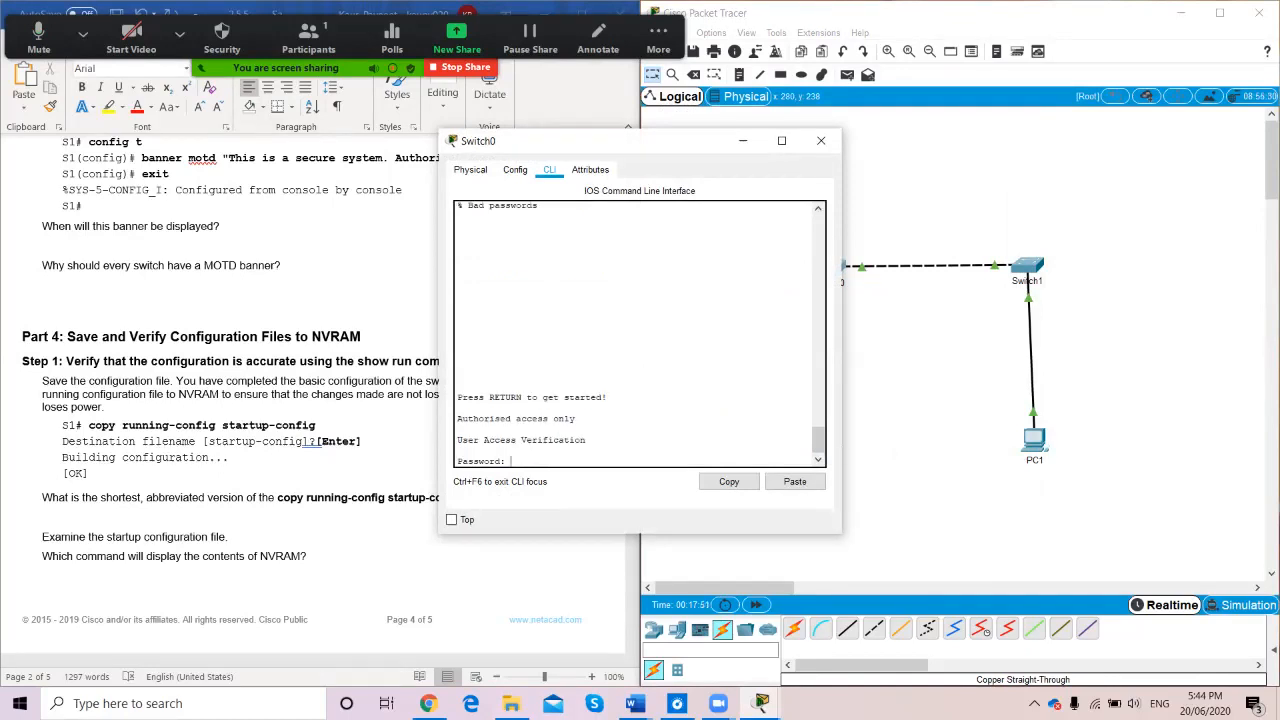
key(Return)
Reach the S1# prompt with enable and the enable secret password
text(enable)
key(Return)
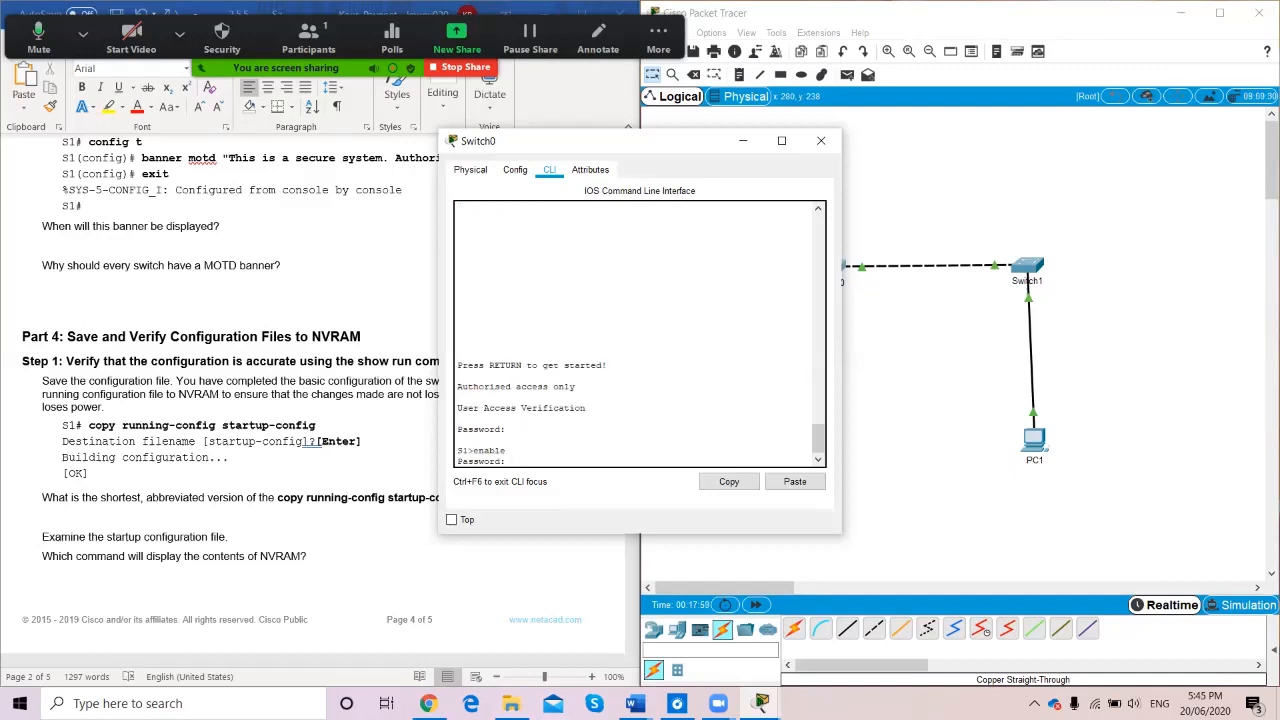
key(Return)
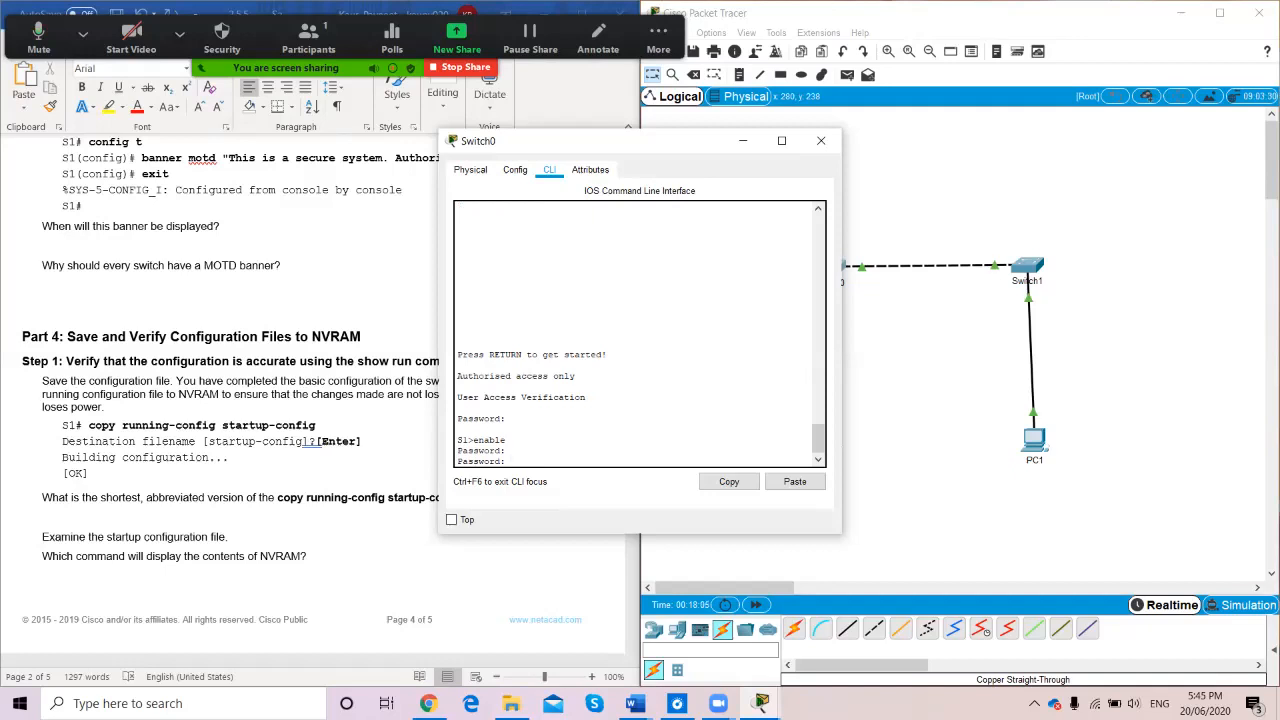
key(Return)
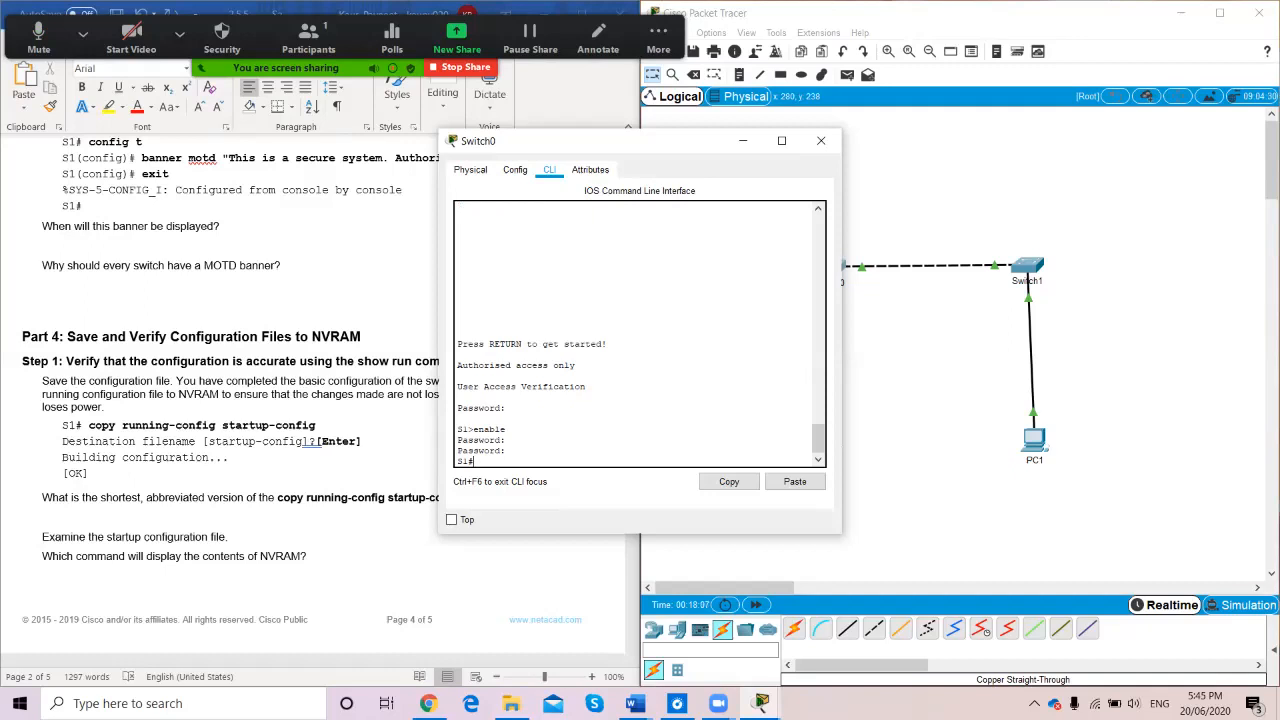
Run copy running-config startup-config on S1, accepting the default destination filename
drag(642, 144, 953, 172)
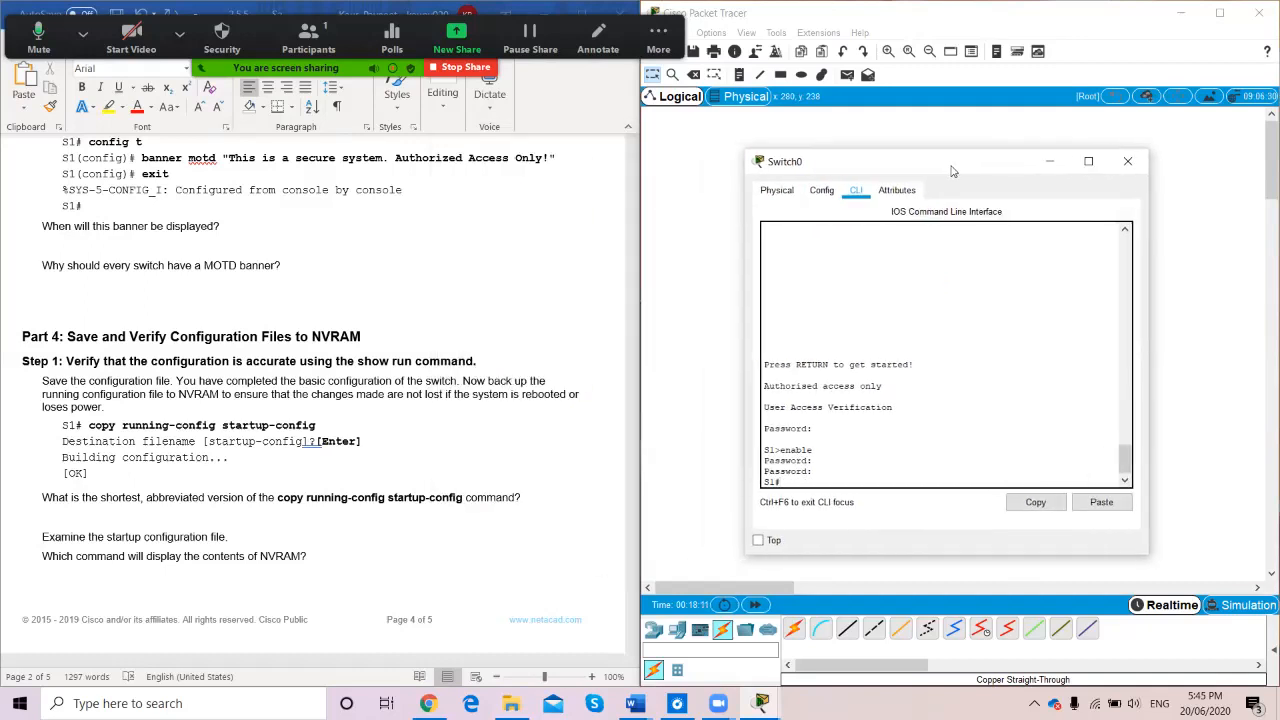
scroll(320, 400, down, 3)
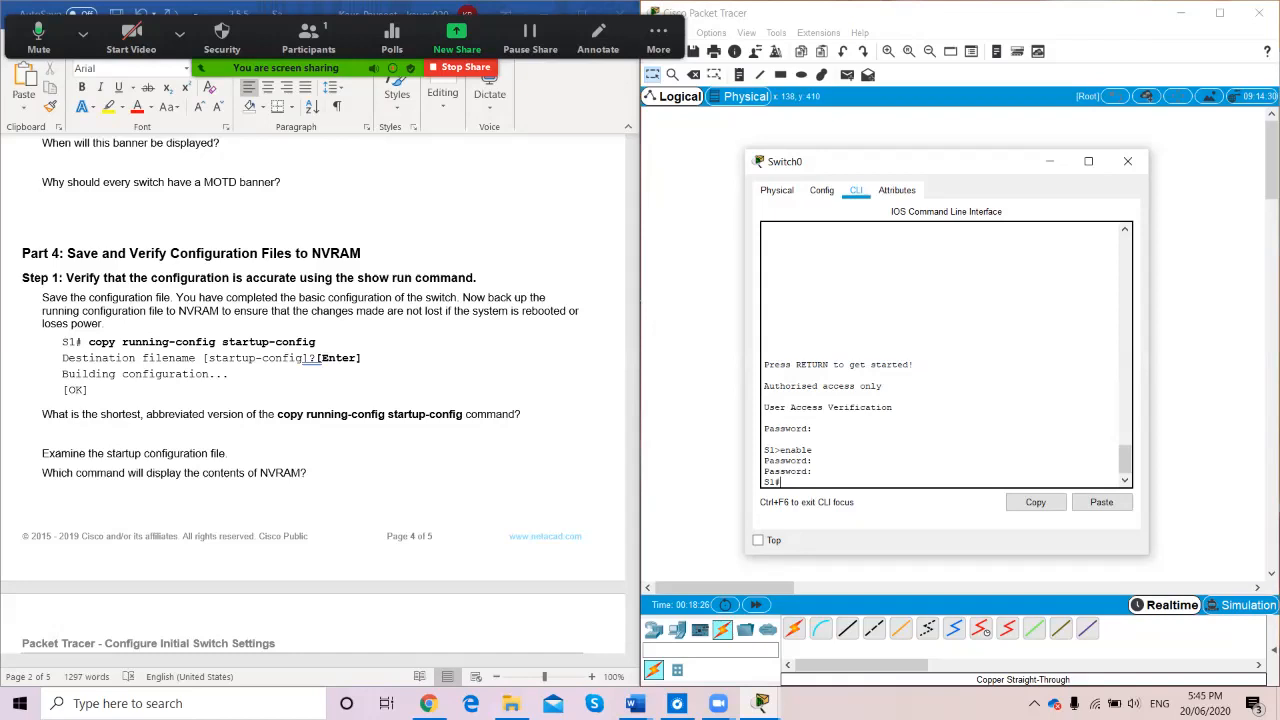
text(opy running-config)
text(startup-config)
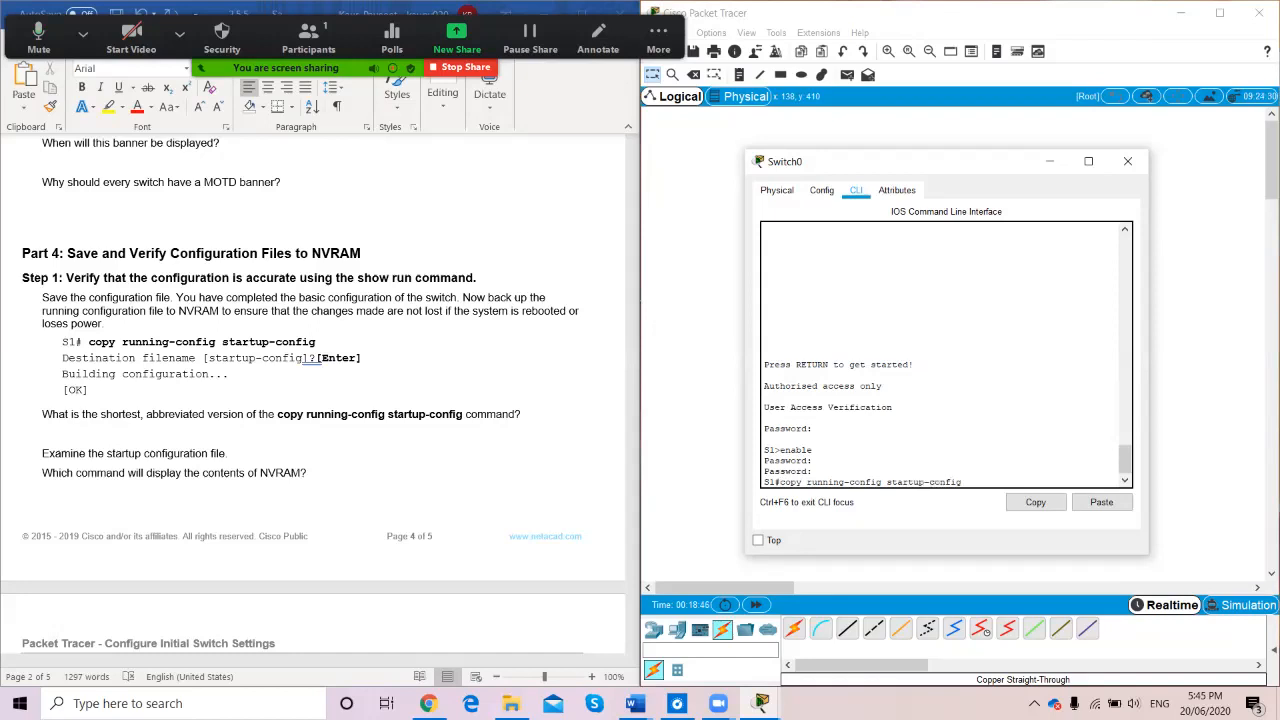
key(Return)
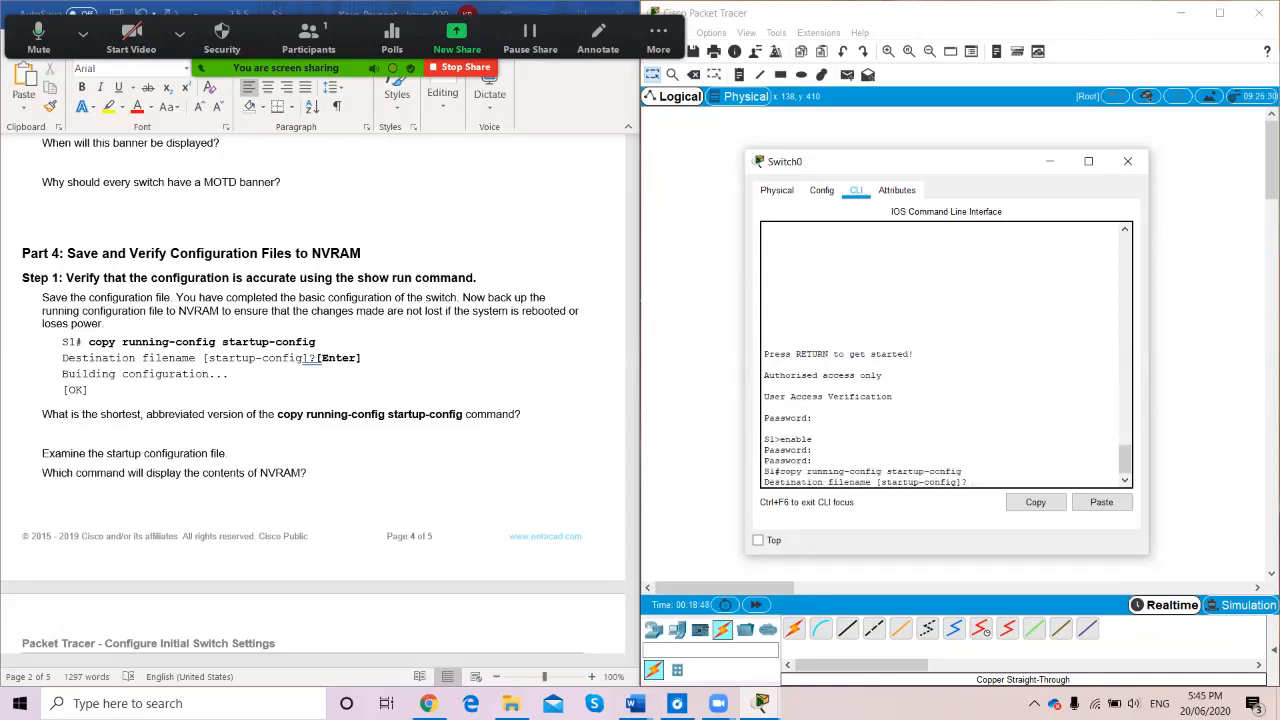
key(Return)
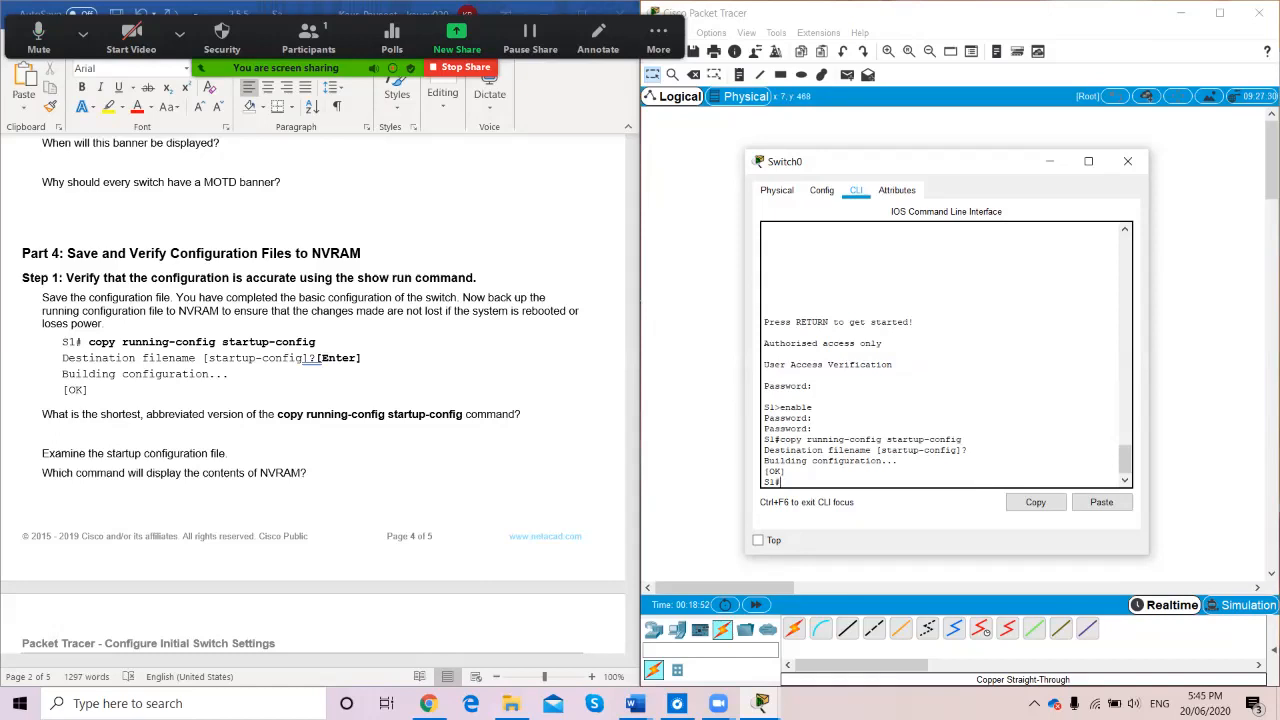
scroll(320, 400, down, 5)
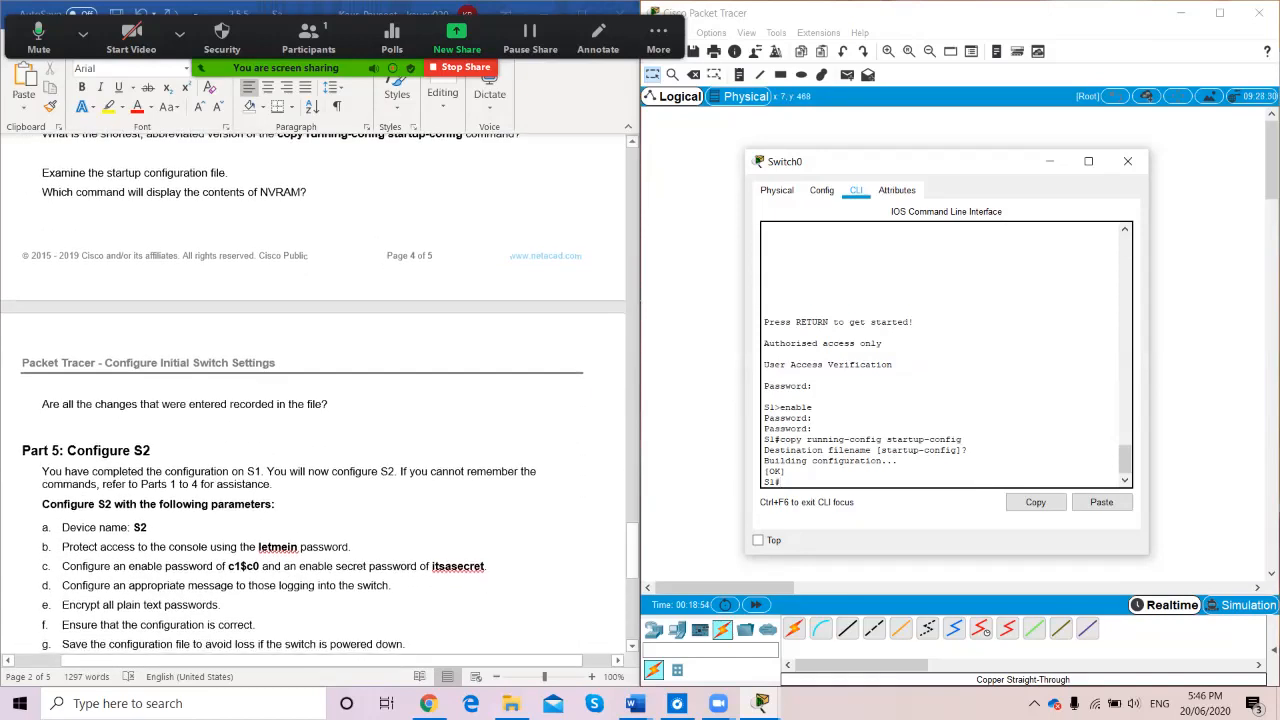
Scroll the lab sheet to Part 5, close Switch0's window and open Switch1's device window
scroll(313, 393, down, 2)
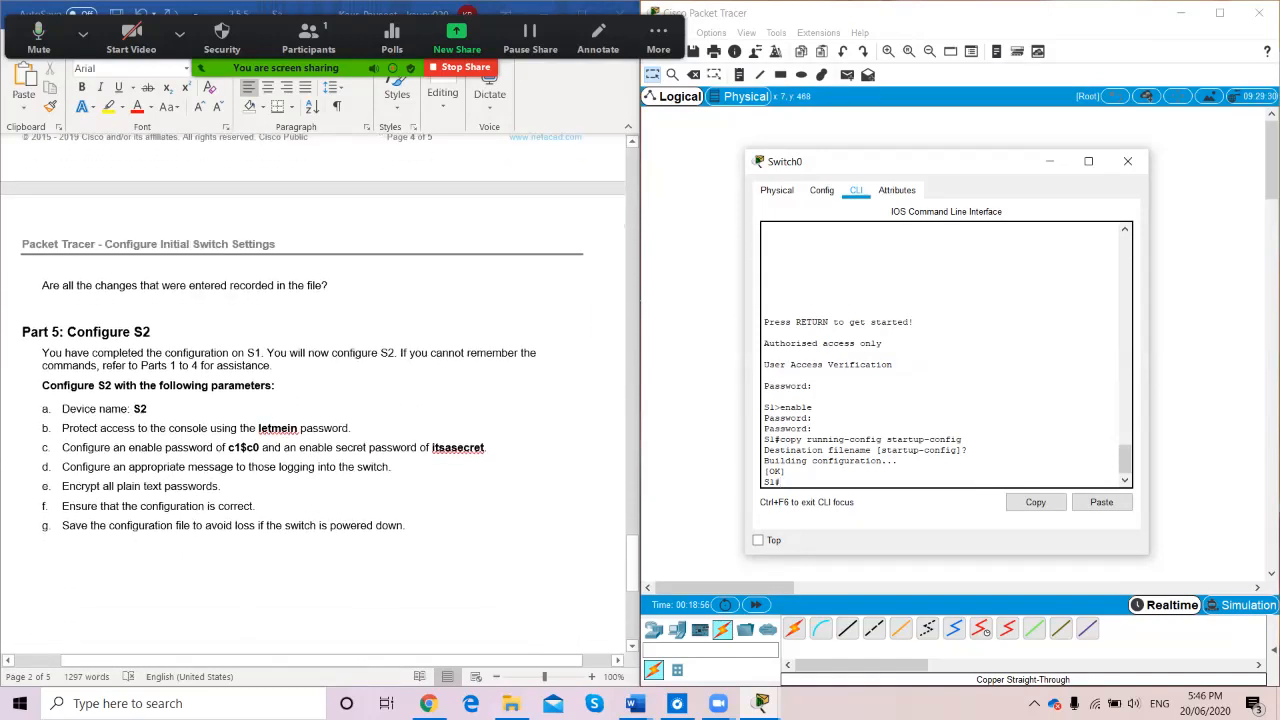
scroll(313, 393, down, 1)
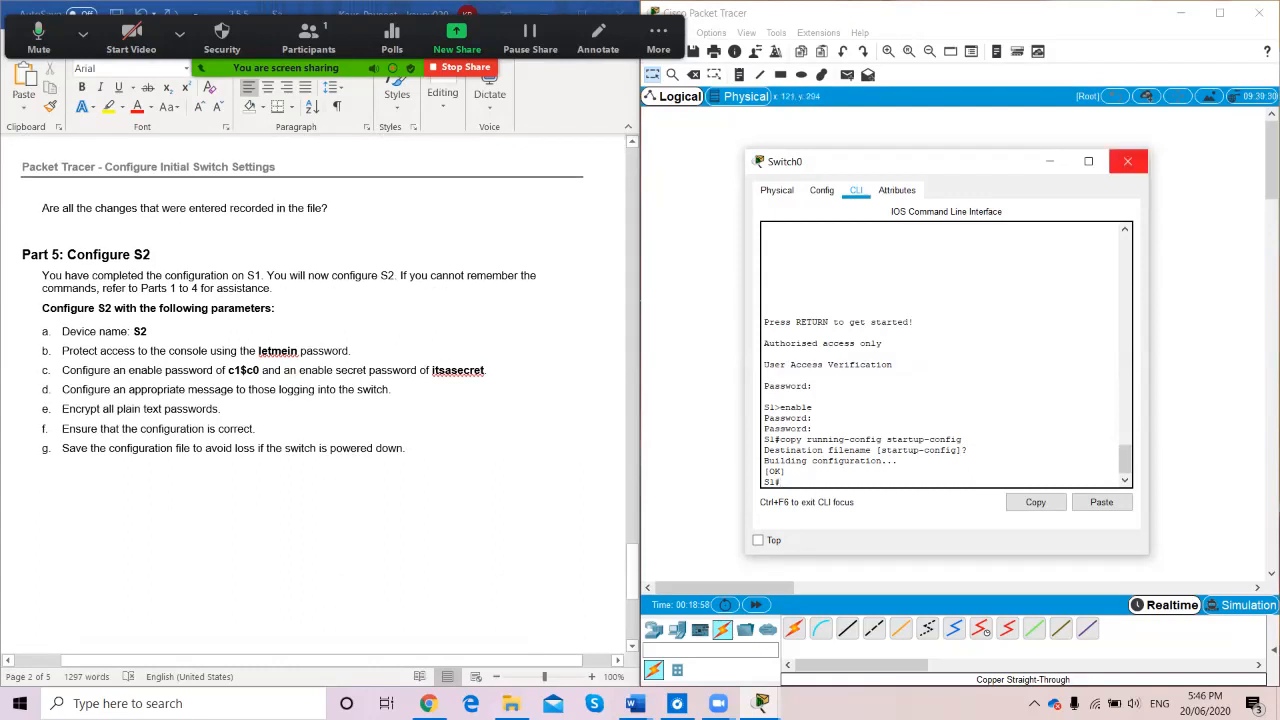
click(1127, 161)
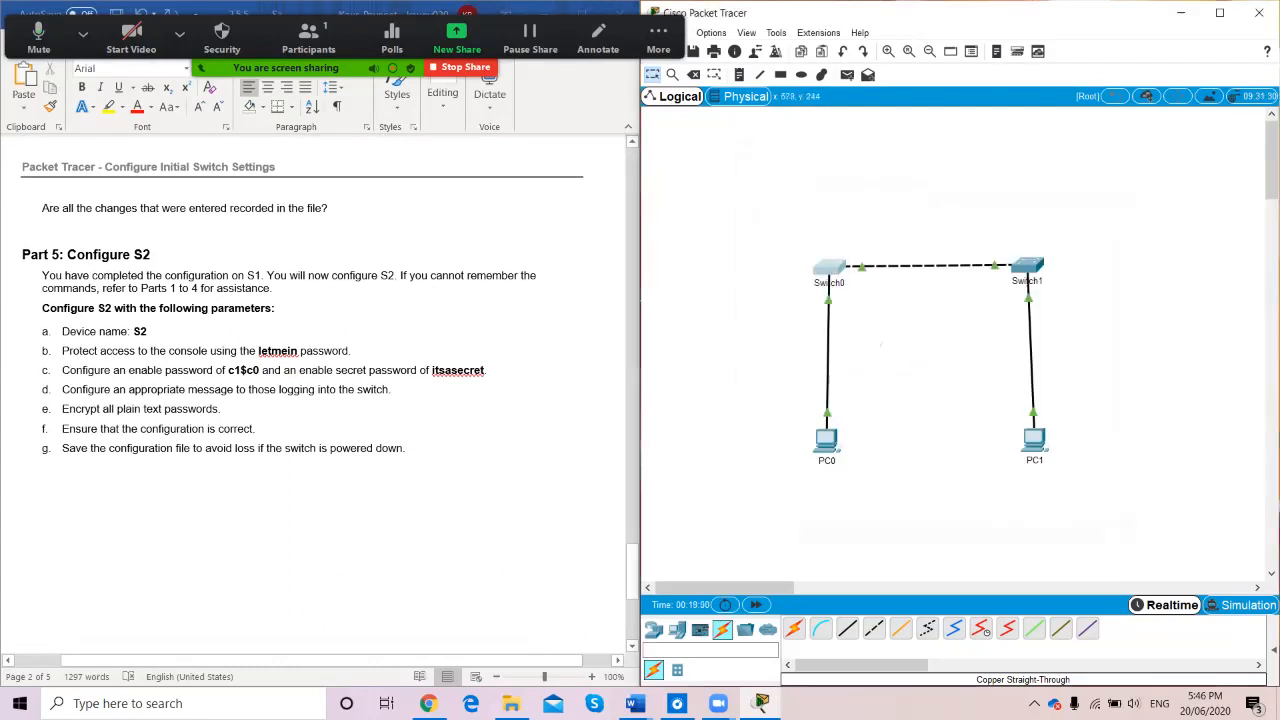
click(1027, 268)
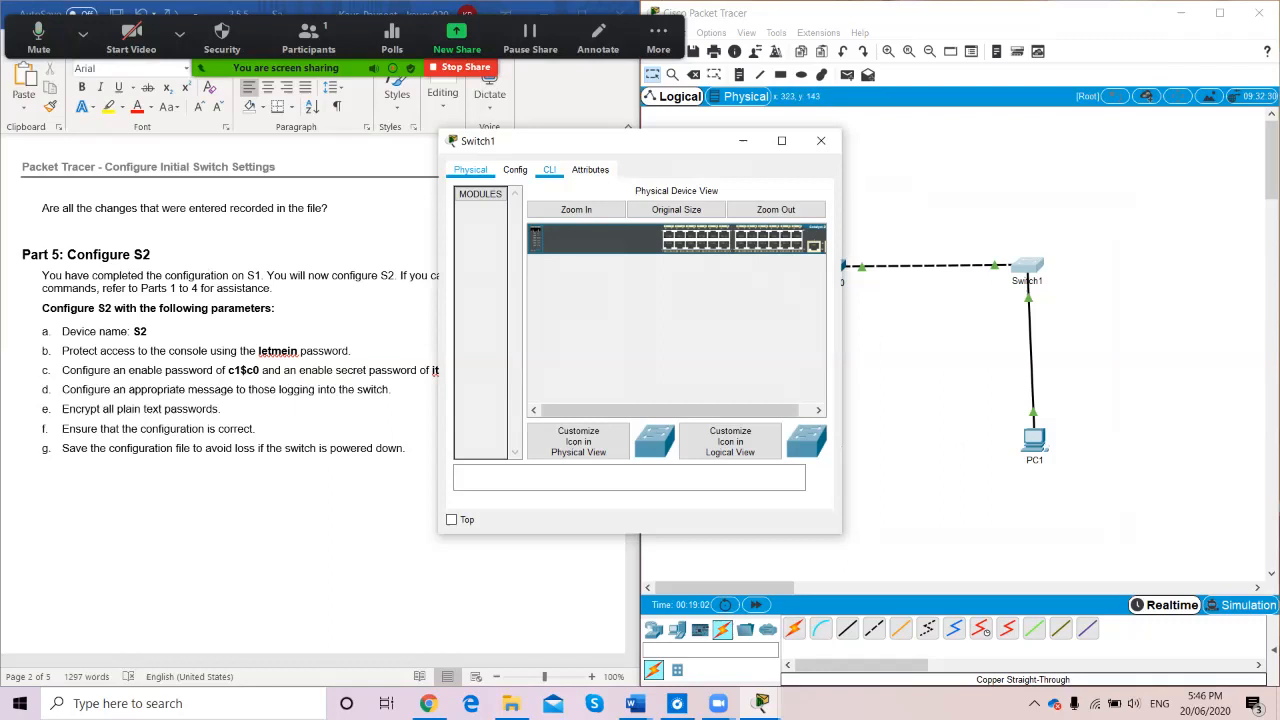
Start Switch1's console session, enter global configuration mode and set the hostname to S2
click(549, 170)
drag(632, 140, 815, 129)
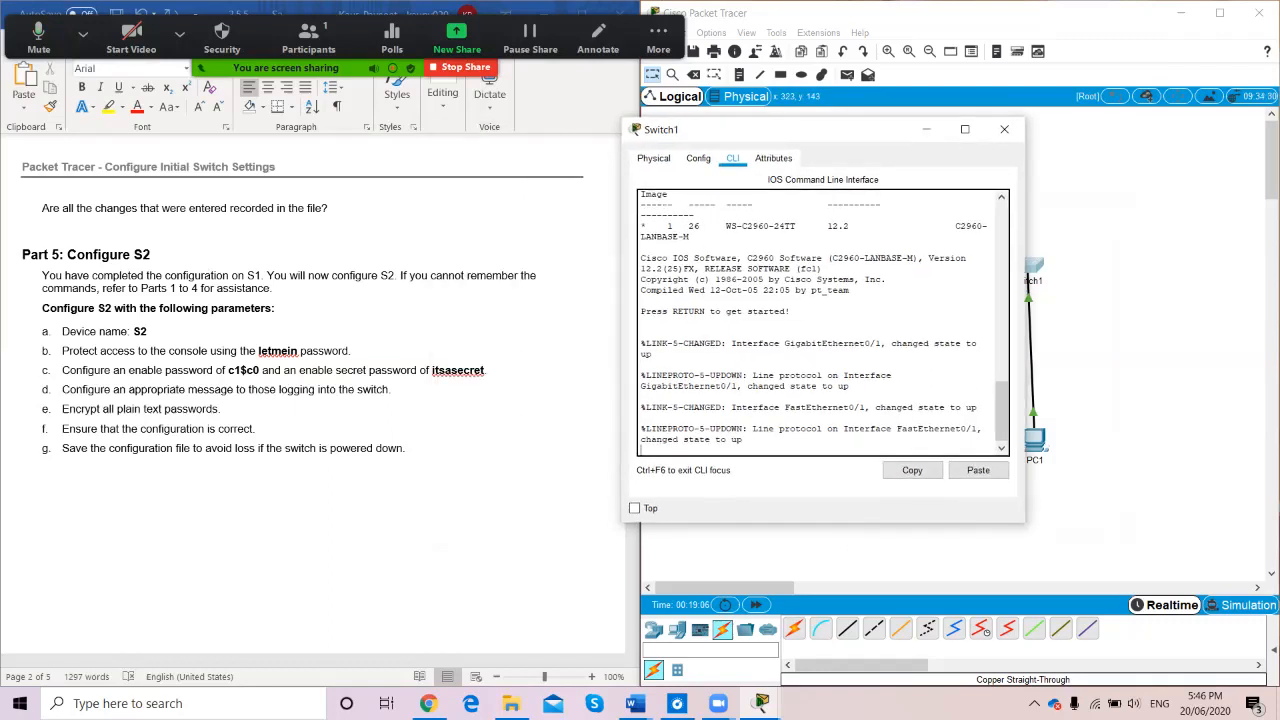
key(Return)
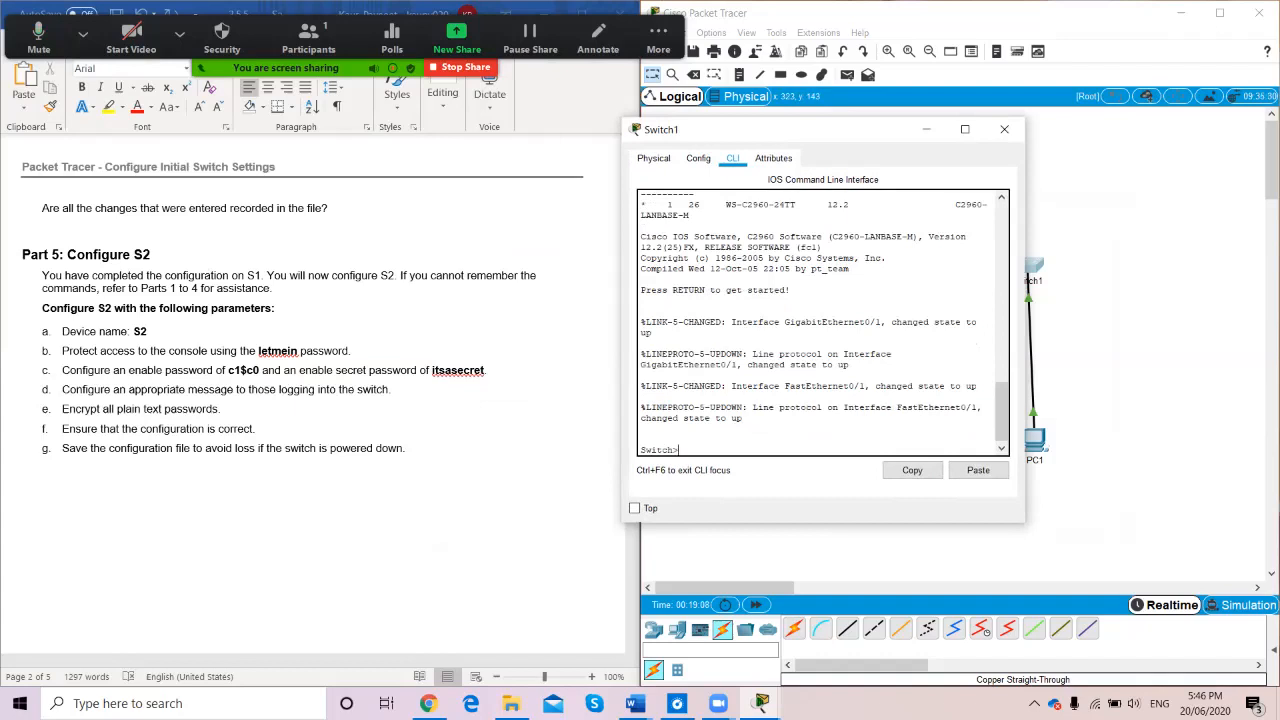
text(enable)
key(Return)
text(config )
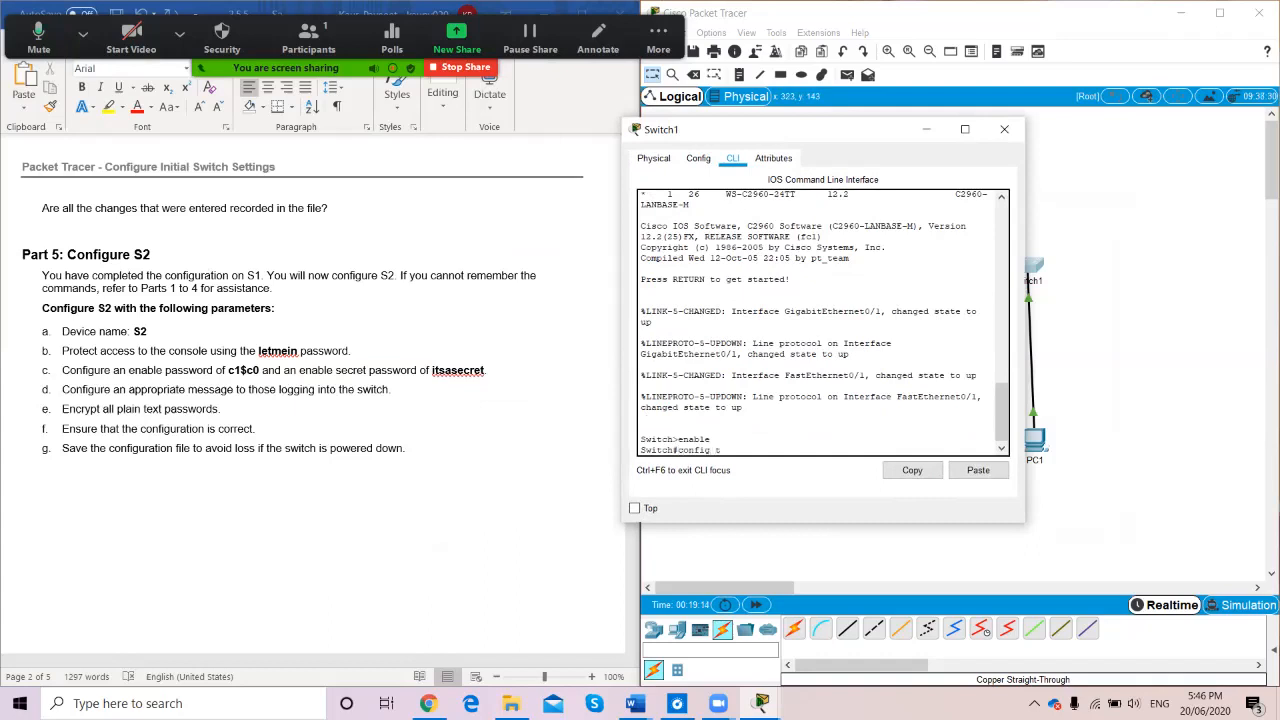
text(t)
key(Return)
text(ho)
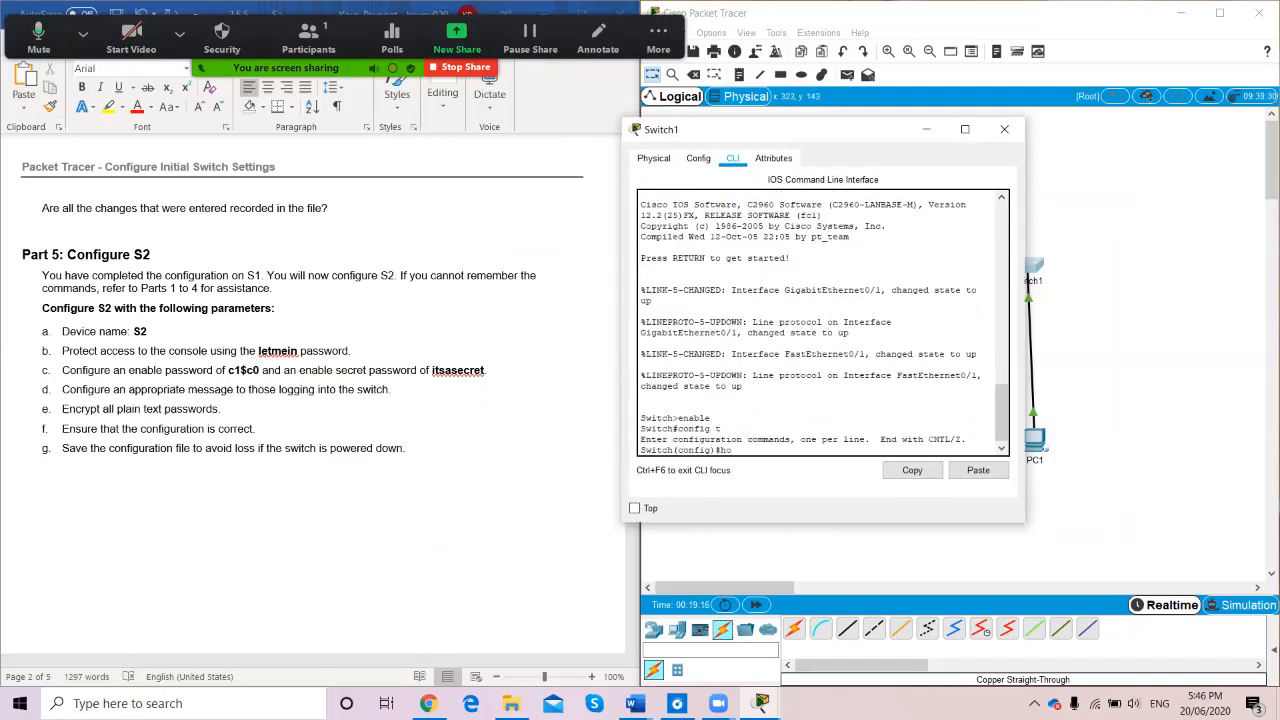
text(stname S2)
key(Return)
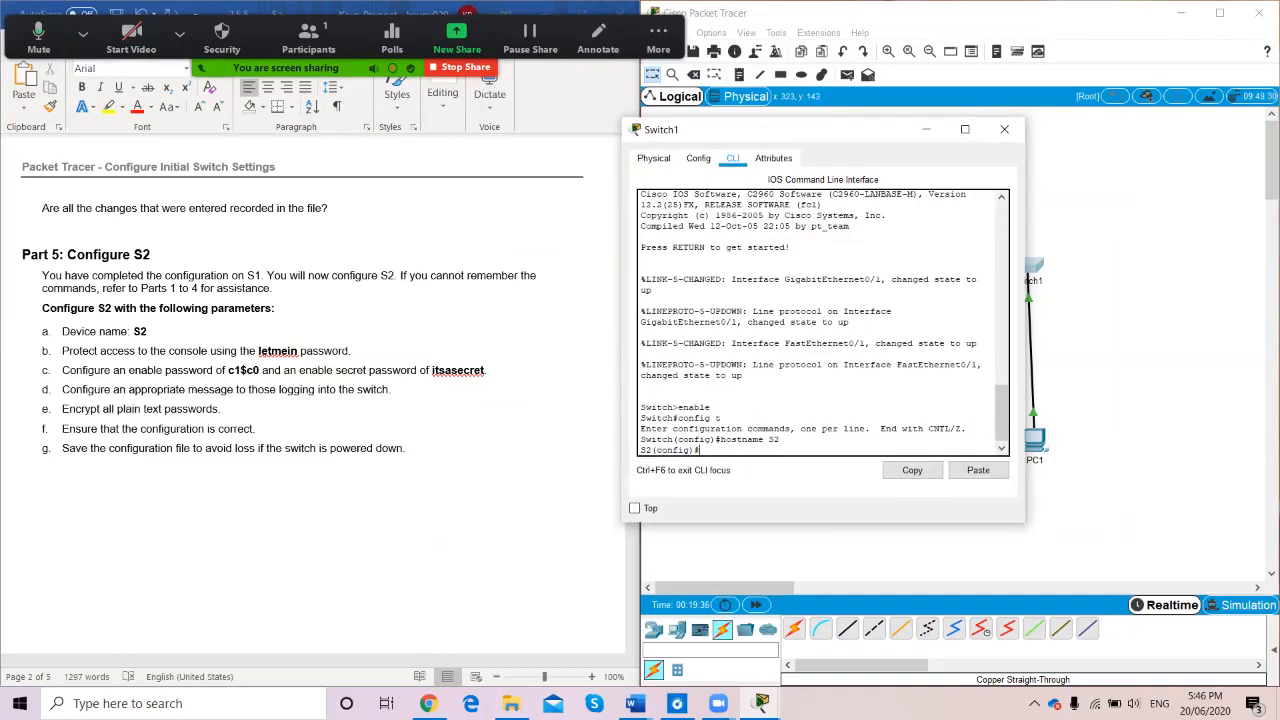
Protect console line 0 with the console password and require login, then exit the line
text(ine console 0)
key(Return)
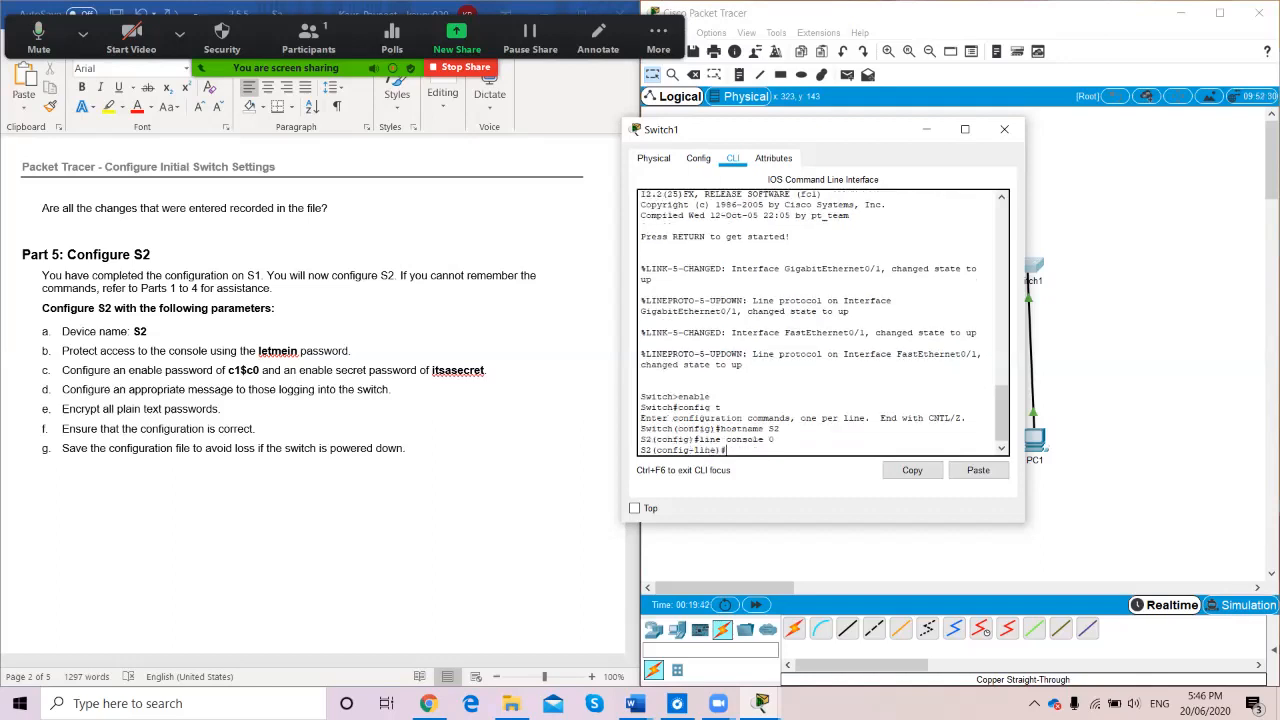
text(password c1)
key(BackSpace)
text($c0)
key(Return)
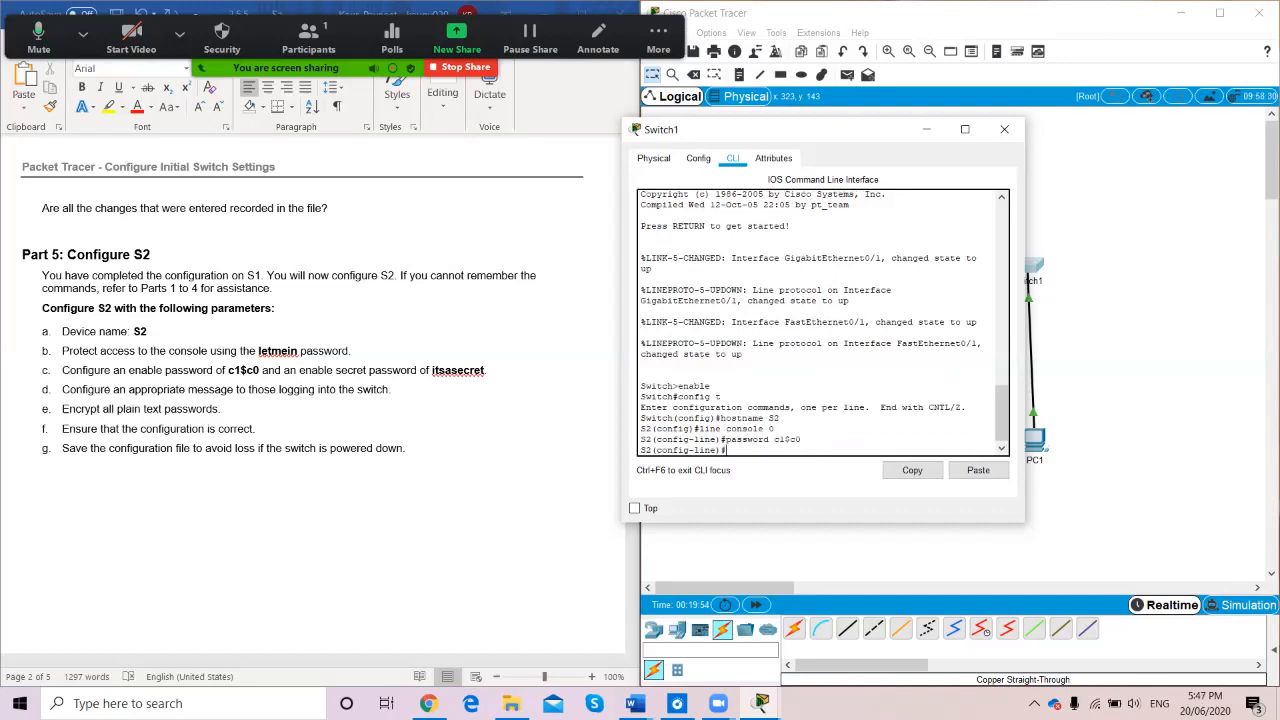
text(login)
key(Return)
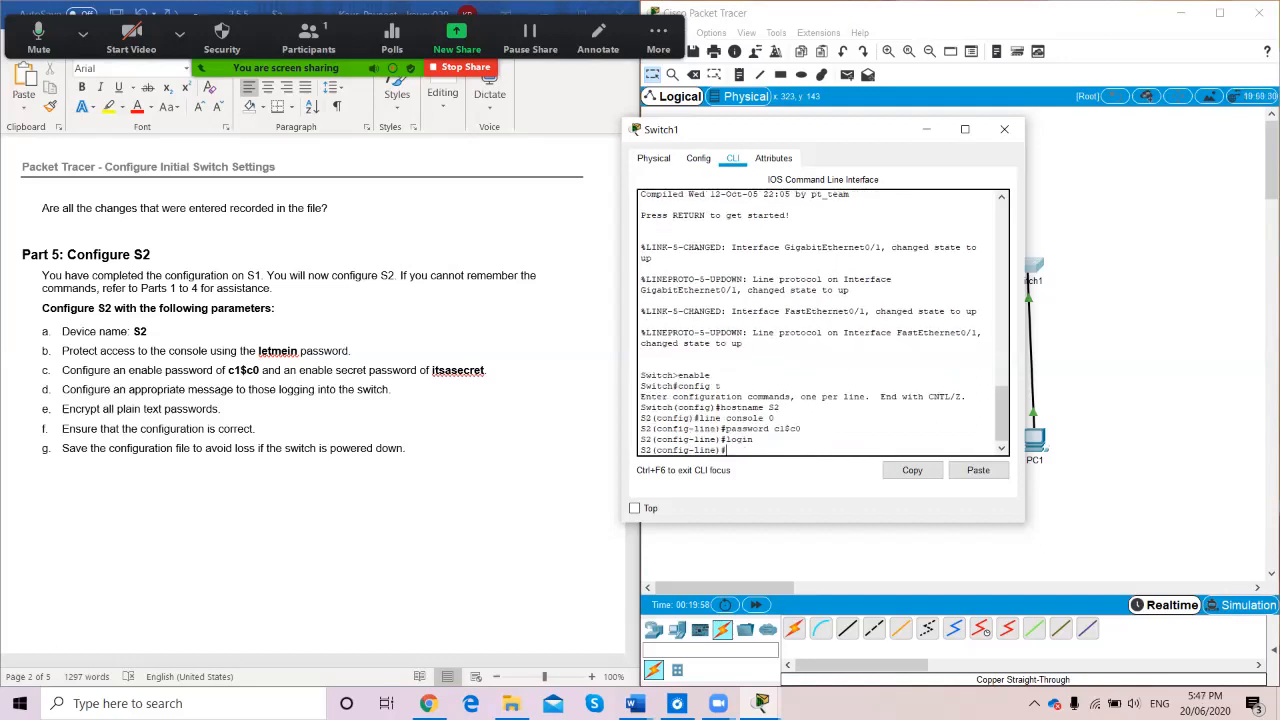
text(exit)
key(Return)
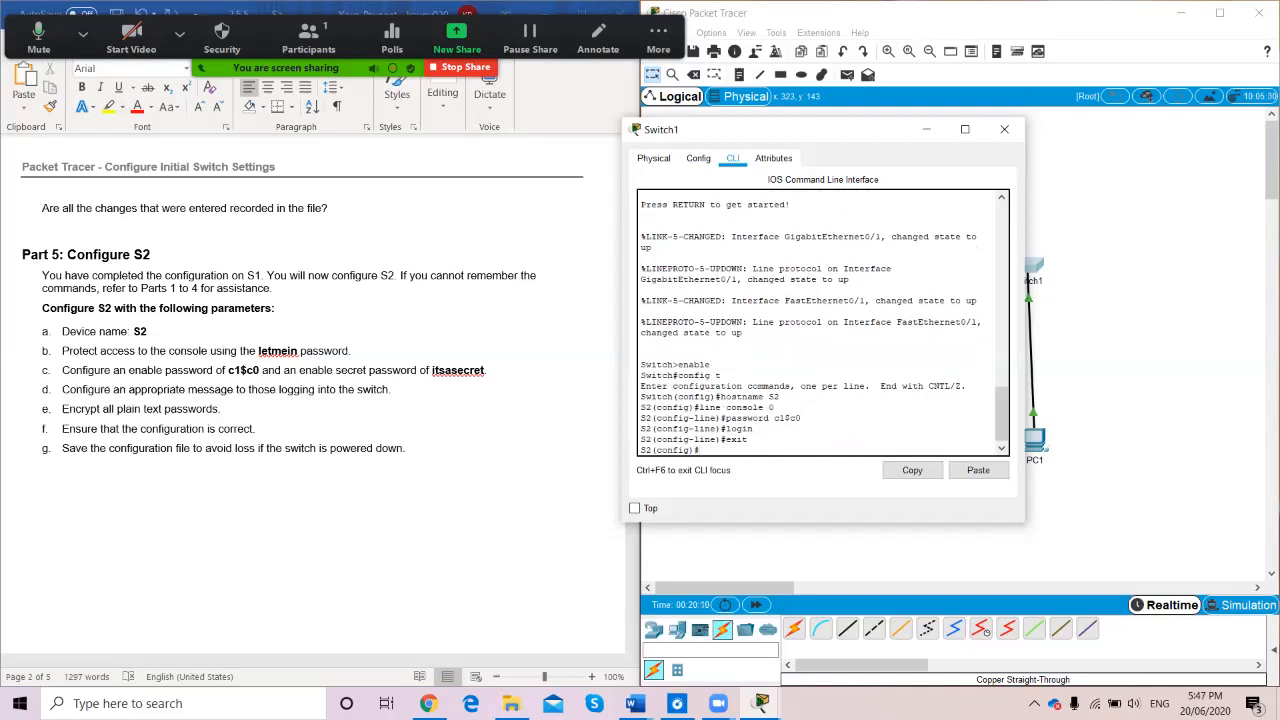
Set S2's enable password and enable secret, correcting a mistyped secret
text(enable password c1)
text($c0)
key(Return)
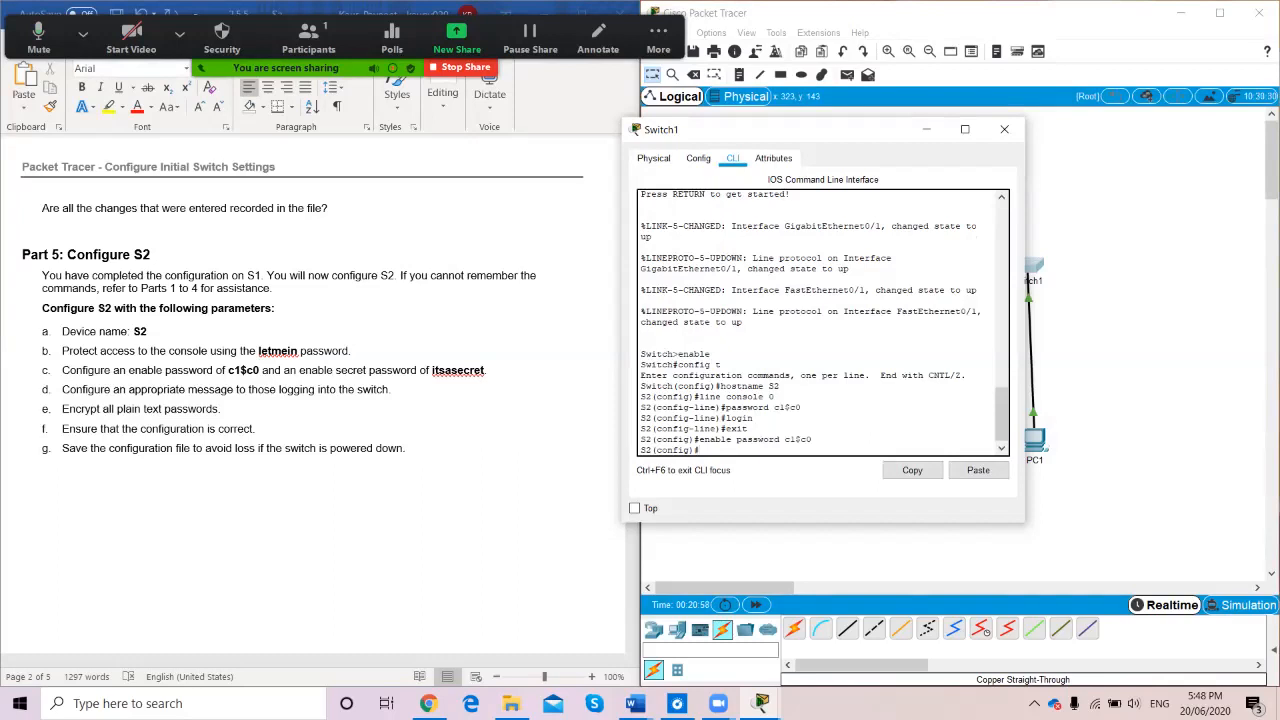
text(nable secret)
text( pas)
key(BackSpace)
key(BackSpace)
key(BackSpace)
text(itsasecret)
key(Return)
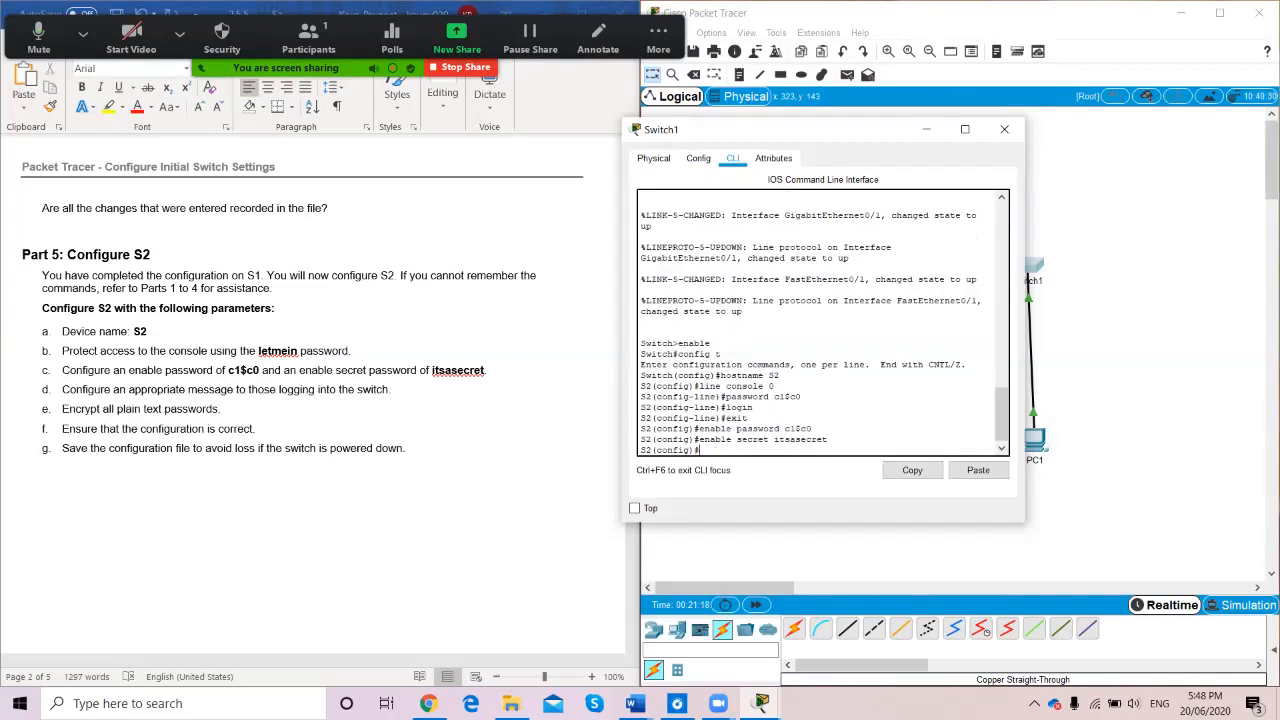
Exit to the S2# prompt and enter service password-encryption
text(exit)
key(Return)
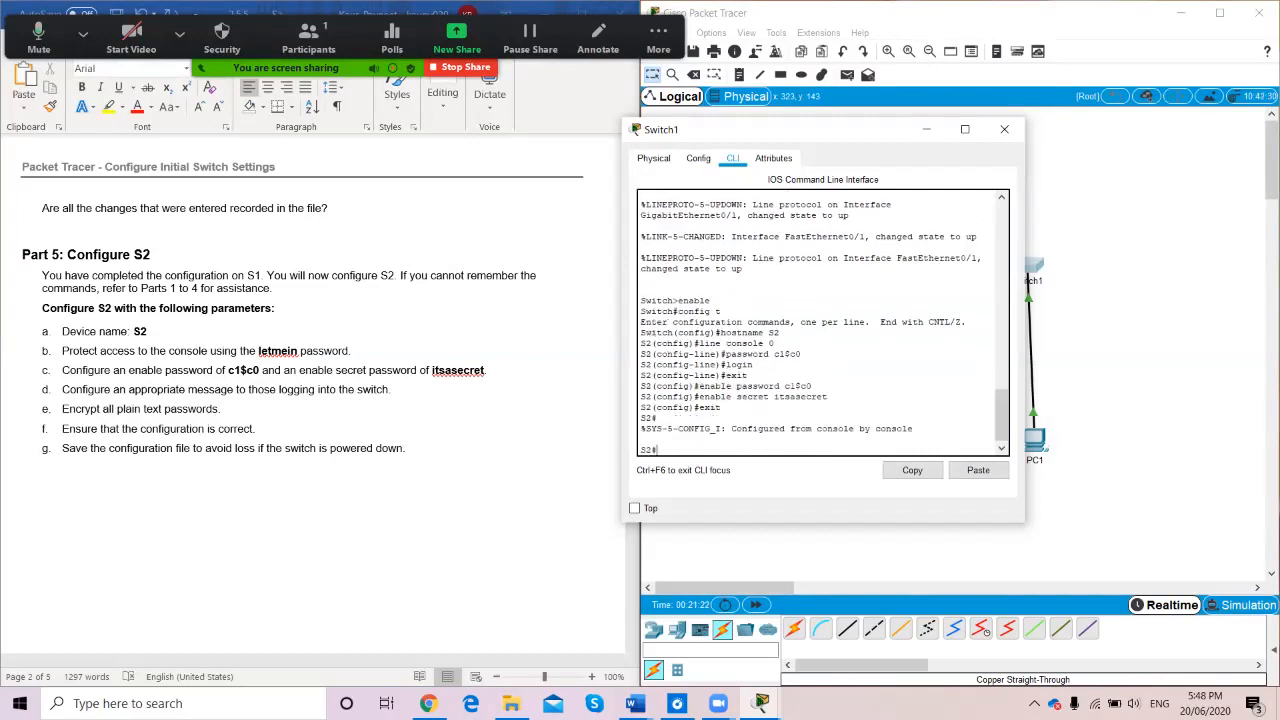
text(service password-encryption)
Enable service password-encryption from global configuration mode after the S2# attempt is rejected
key(Return)
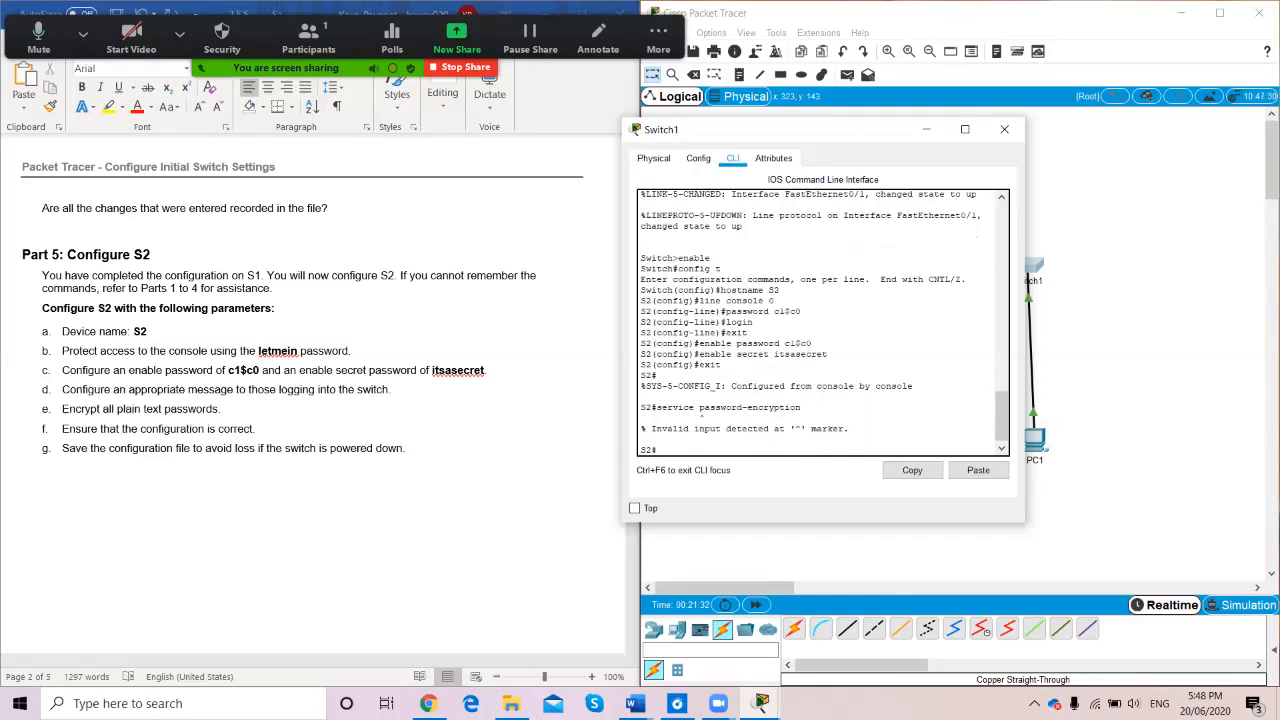
text(config t)
key(Return)
text(enable secret itsasecret)
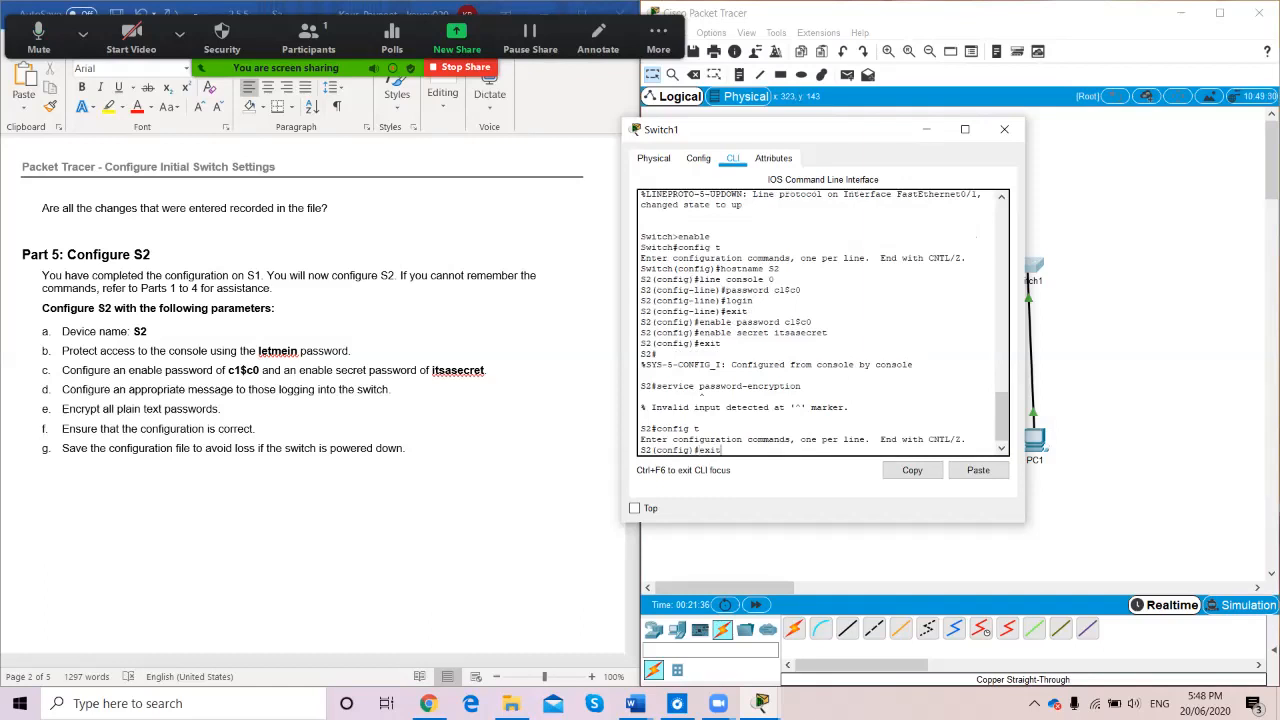
key(BackSpace)
key(BackSpace)
key(BackSpace)
key(BackSpace)
key(BackSpace)
key(BackSpace)
key(BackSpace)
key(BackSpace)
key(BackSpace)
key(BackSpace)
key(BackSpace)
key(BackSpace)
key(BackSpace)
key(BackSpace)
key(BackSpace)
key(BackSpace)
key(BackSpace)
key(BackSpace)
key(BackSpace)
key(BackSpace)
text(service password-encryption)
key(Return)
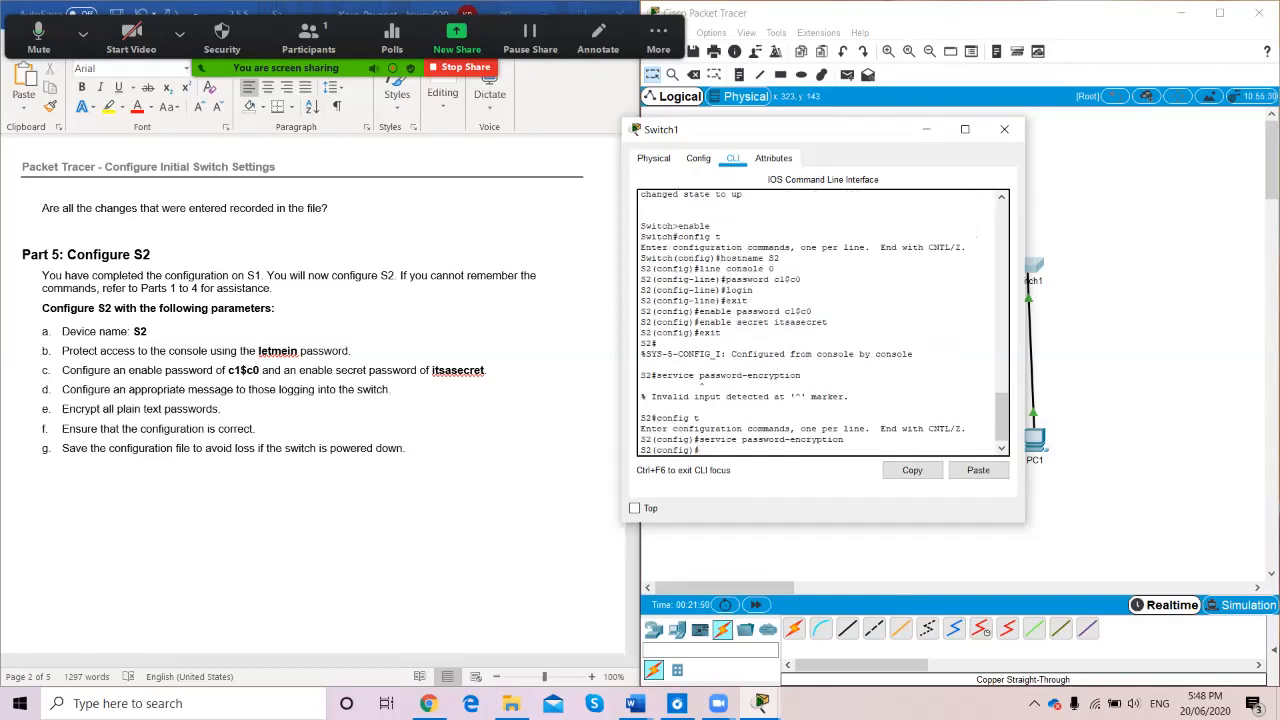
scroll(310, 390, up, 15)
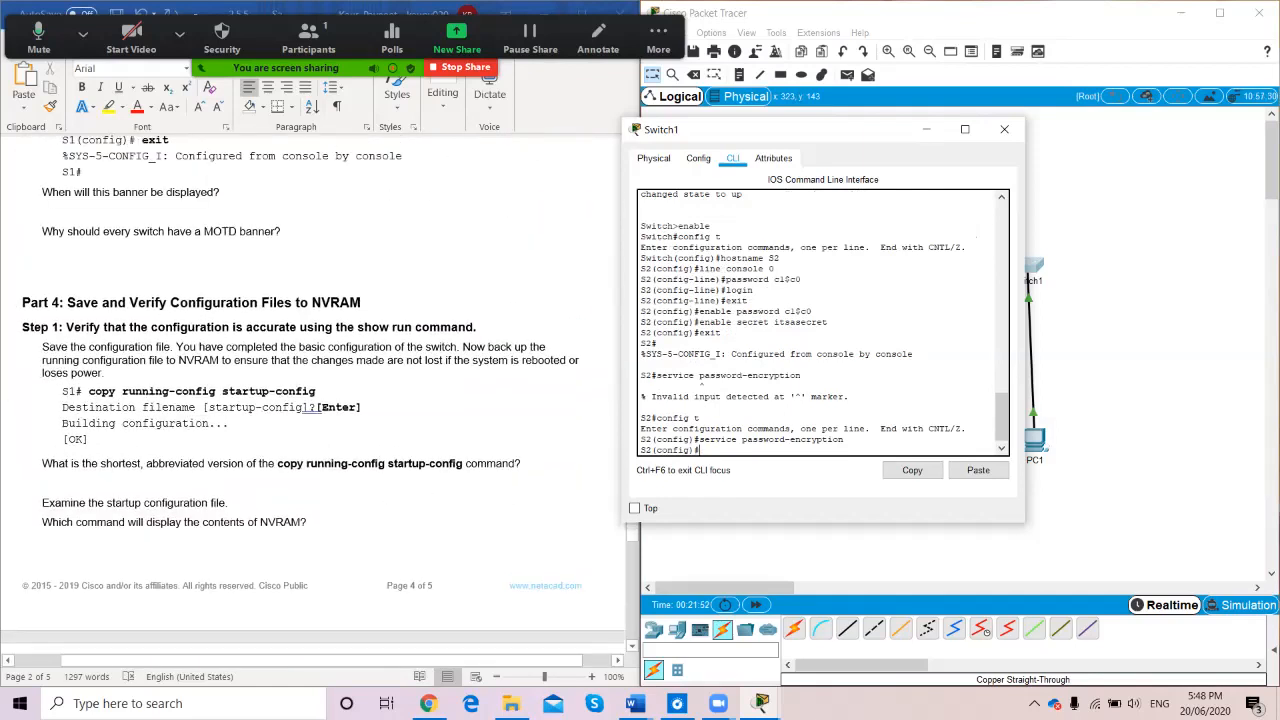
scroll(310, 390, up, 3)
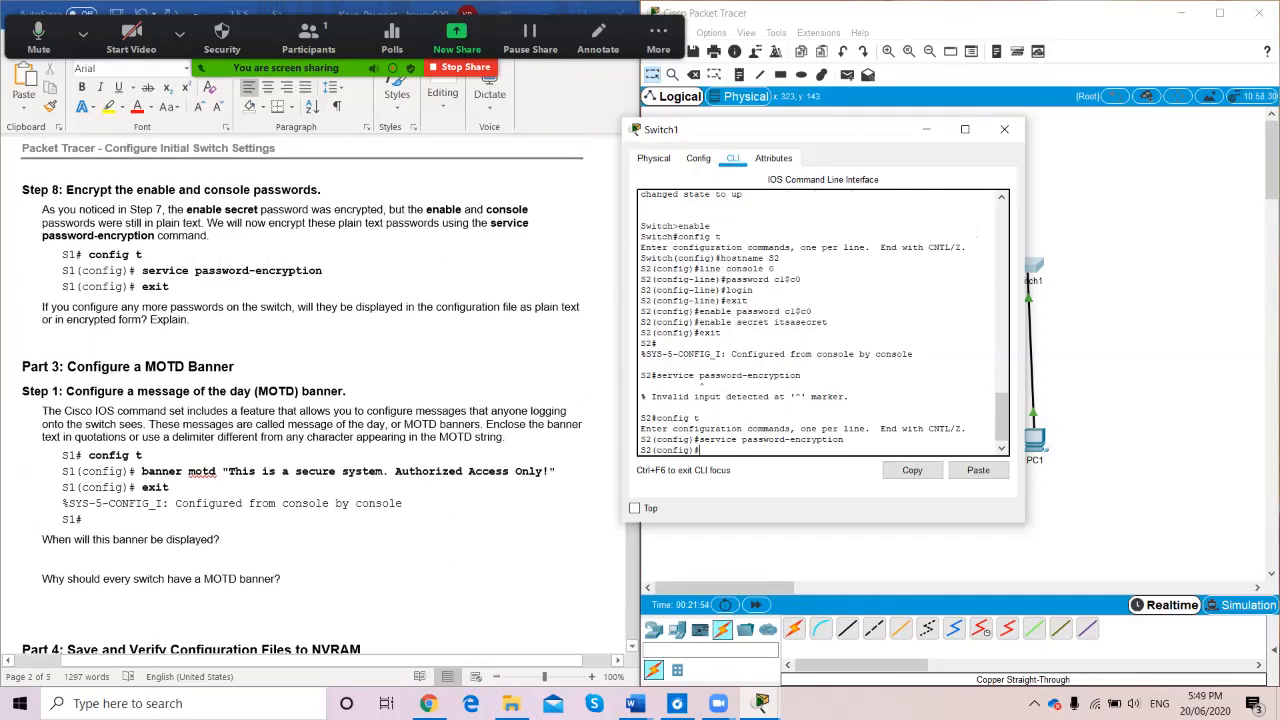
scroll(310, 400, down, 15)
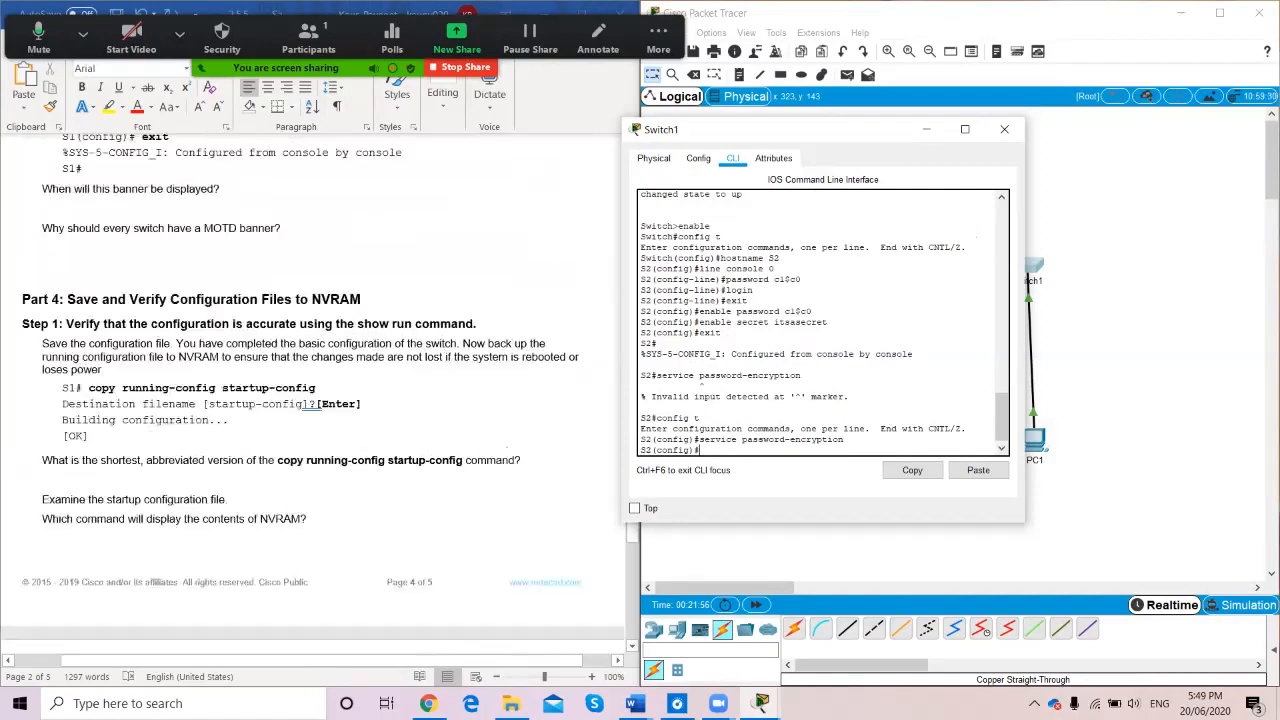
scroll(310, 400, down, 5)
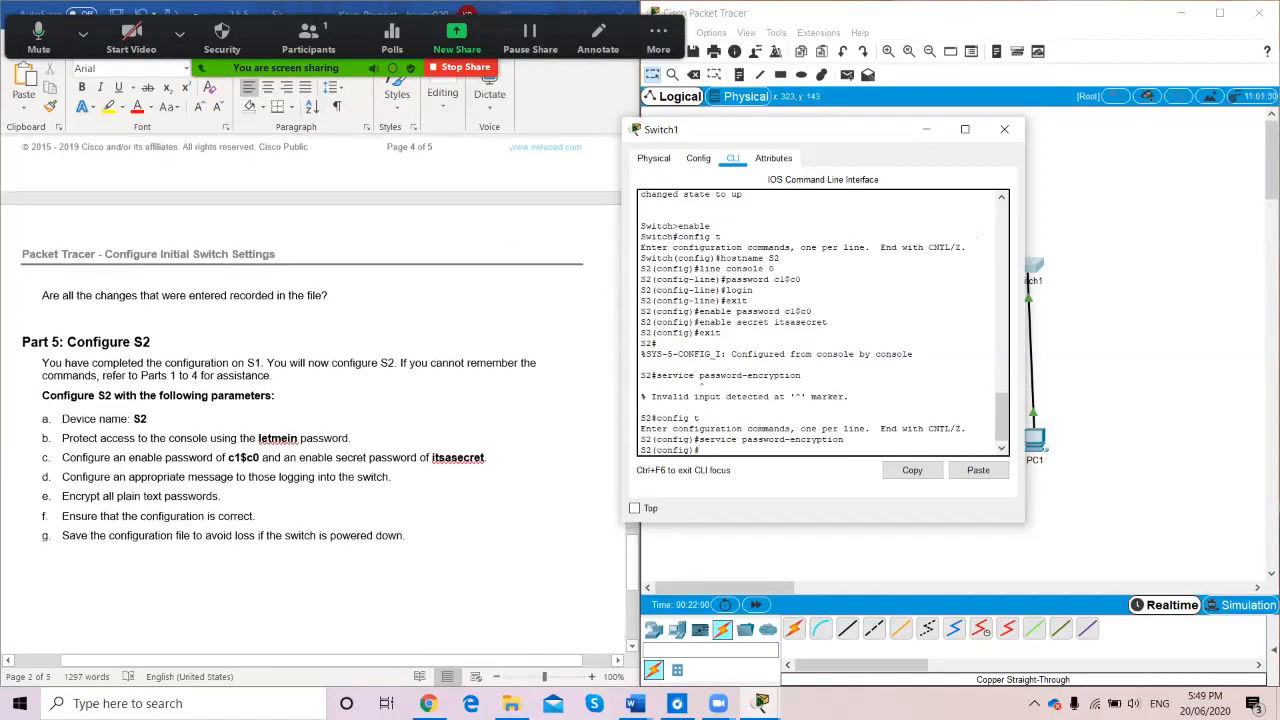
scroll(310, 400, down, 4)
scroll(310, 400, down, 3)
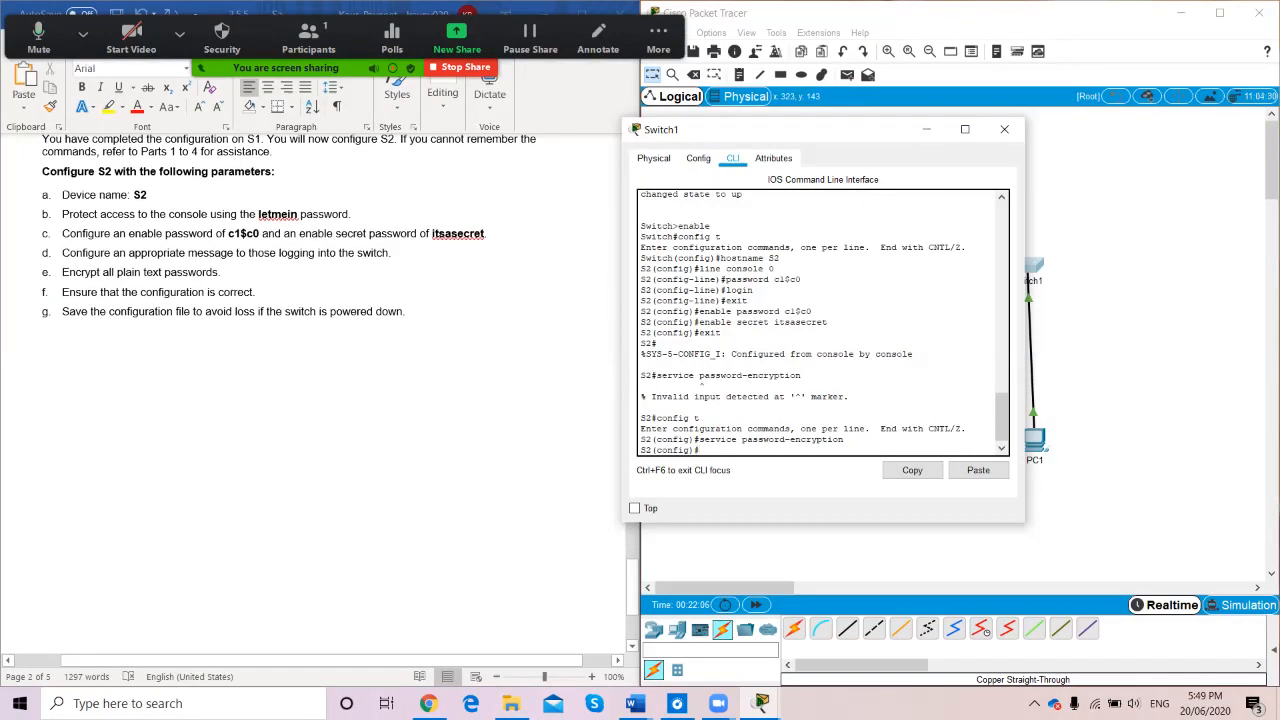
Copy S2's running-config to startup-config, accepting the default file name
scroll(310, 400, down, 1)
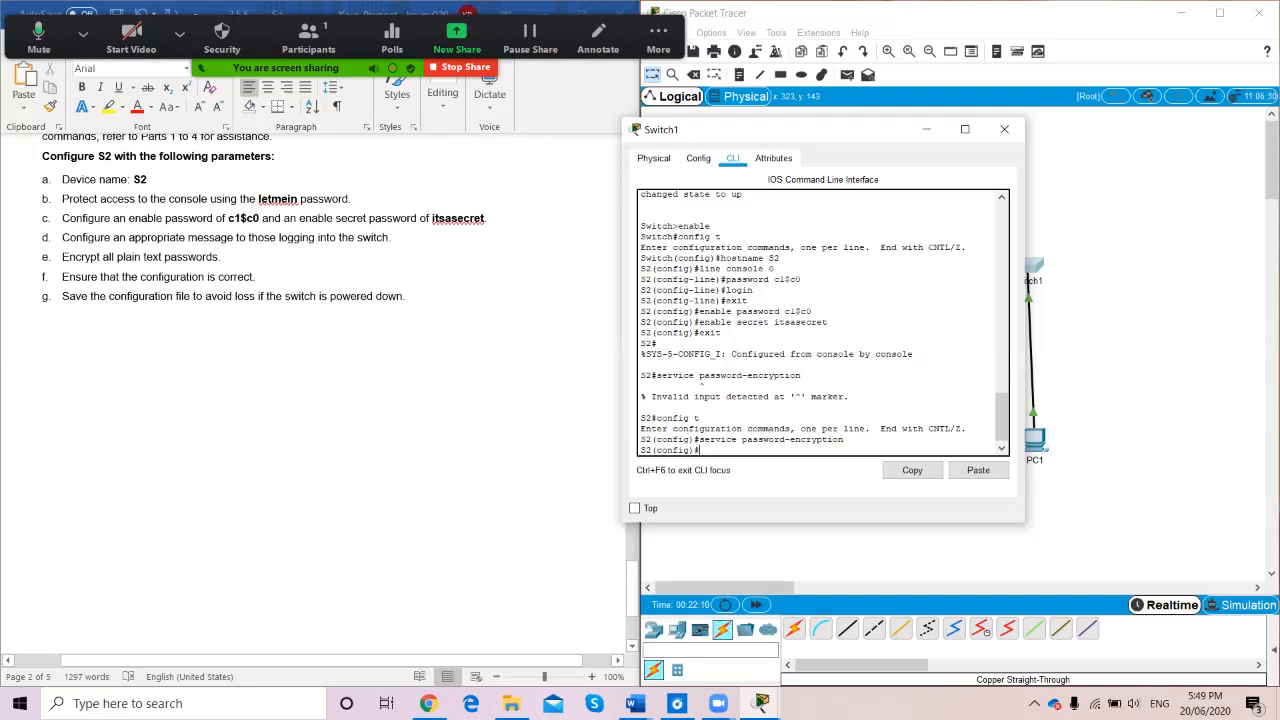
text(exit)
key(Return)
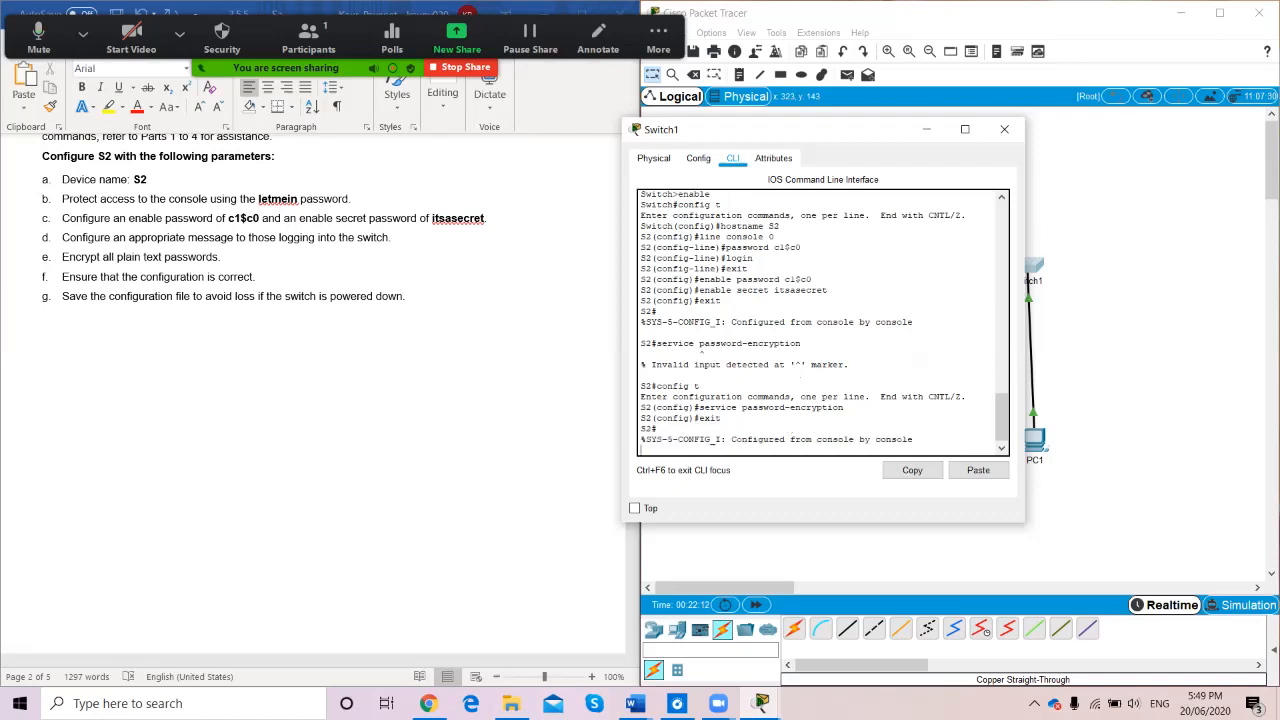
key(Return)
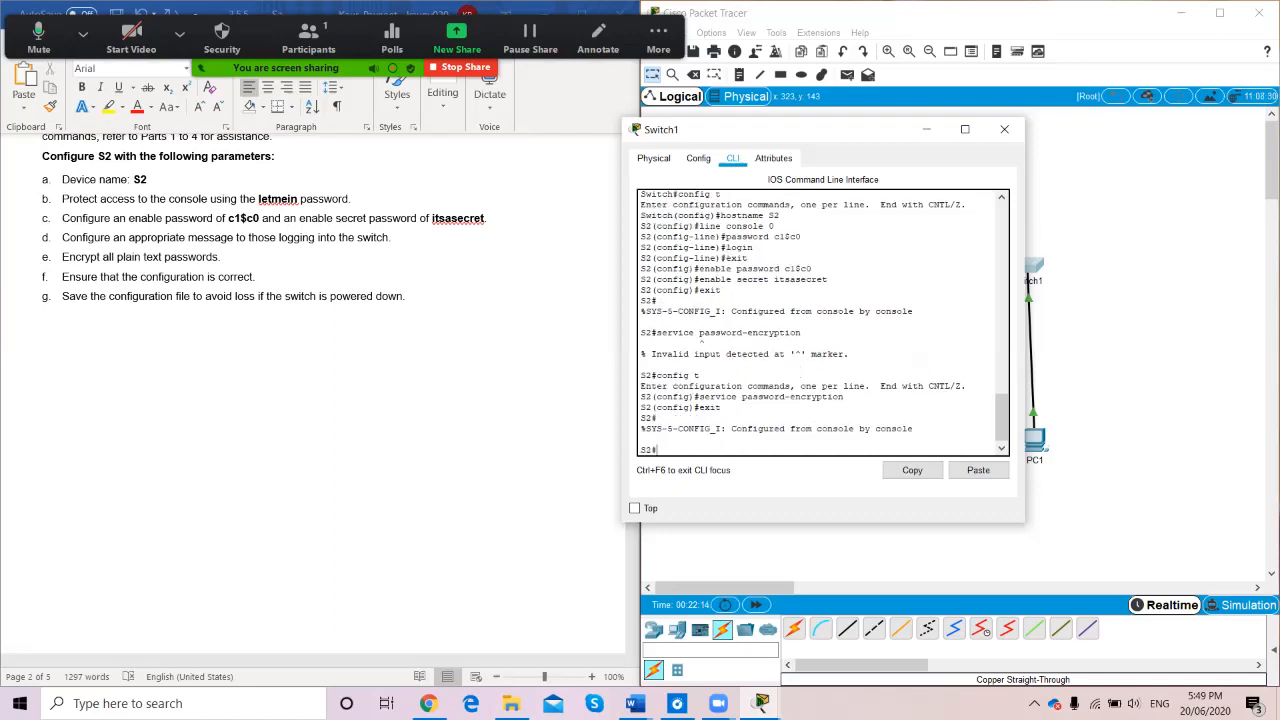
text(copy running-config startup-config)
key(Return)
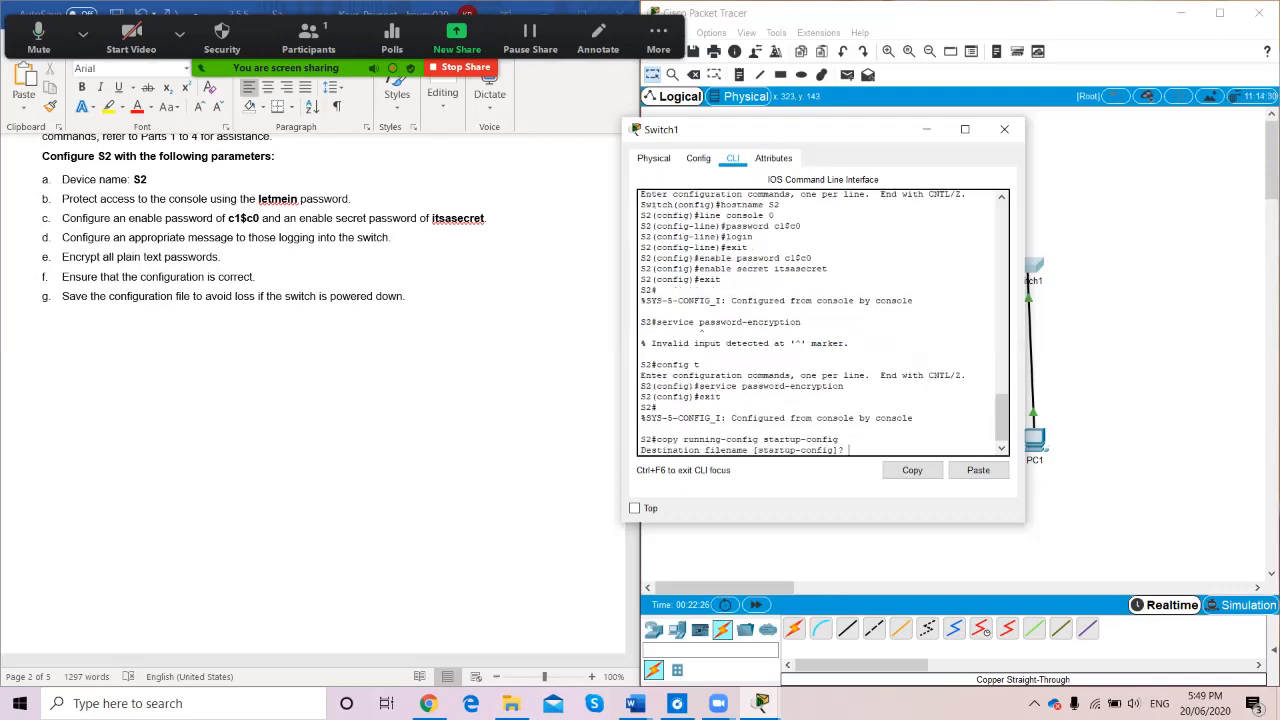
key(Return)
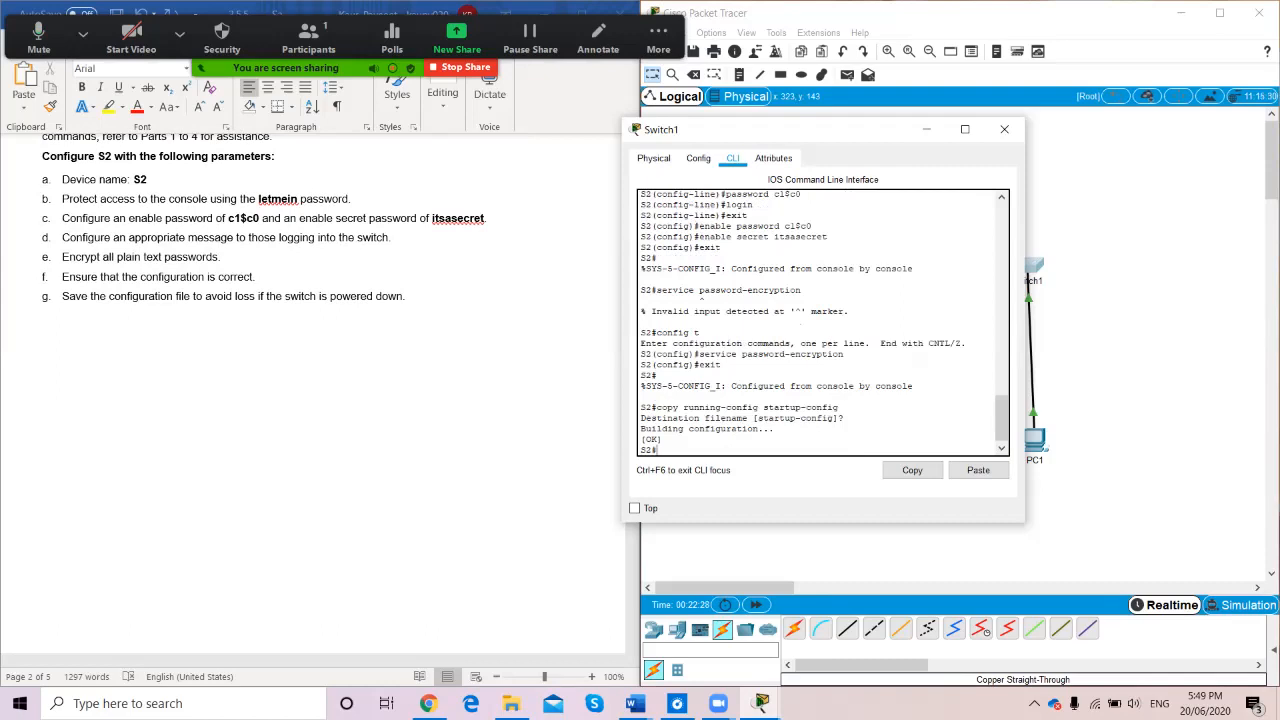
scroll(320, 400, down, 5)
scroll(320, 400, up, 5)
scroll(311, 362, up, 6)
text(config)
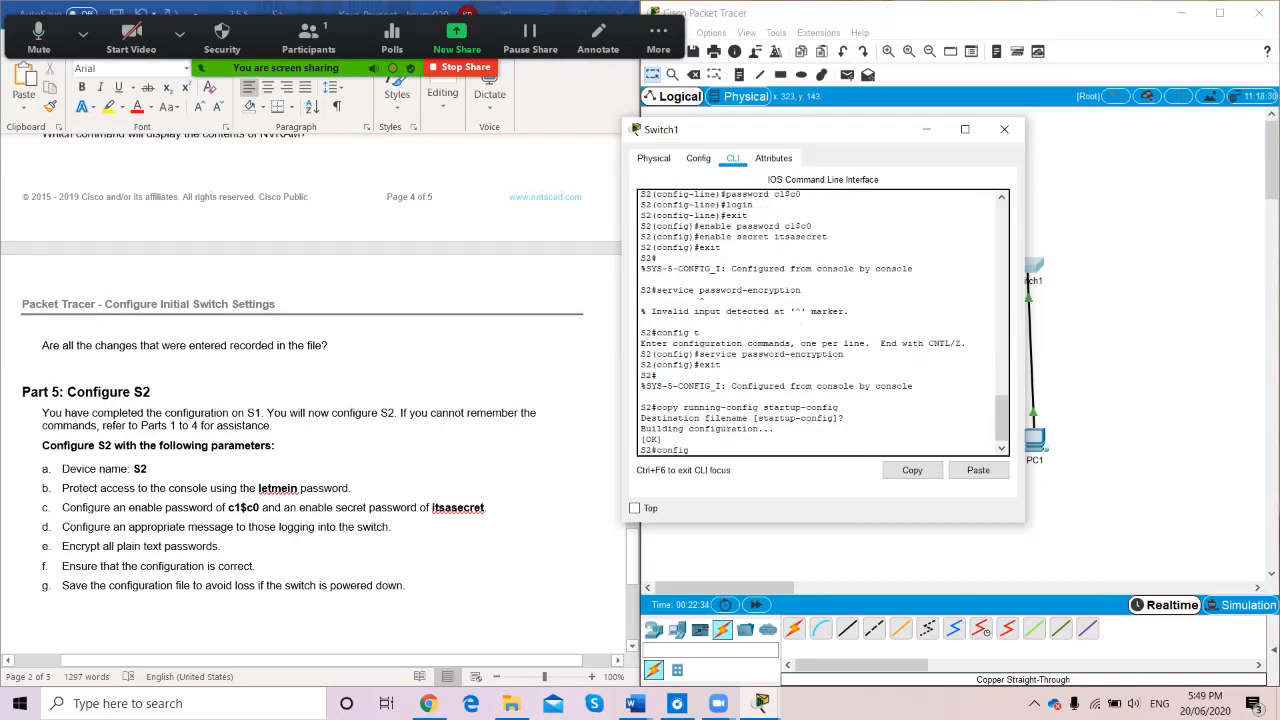
text( t)
Add the MOTD banner 'Authorised access only' to S2, exit configuration and close the window
key(Return)
text(banner mot)
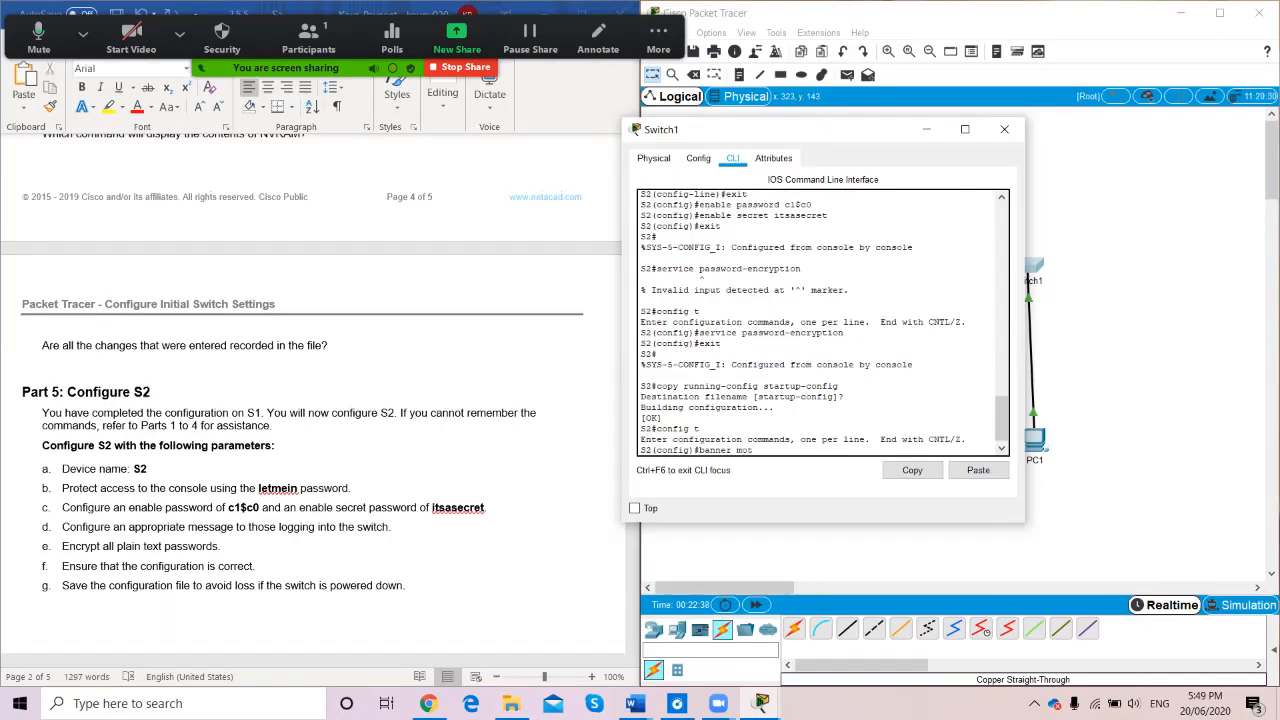
text(d "")
text(Authorised)
text( access on)
text(ly)
key(Return)
key(Return)
text(exit)
key(Return)
text(end)
key(Return)
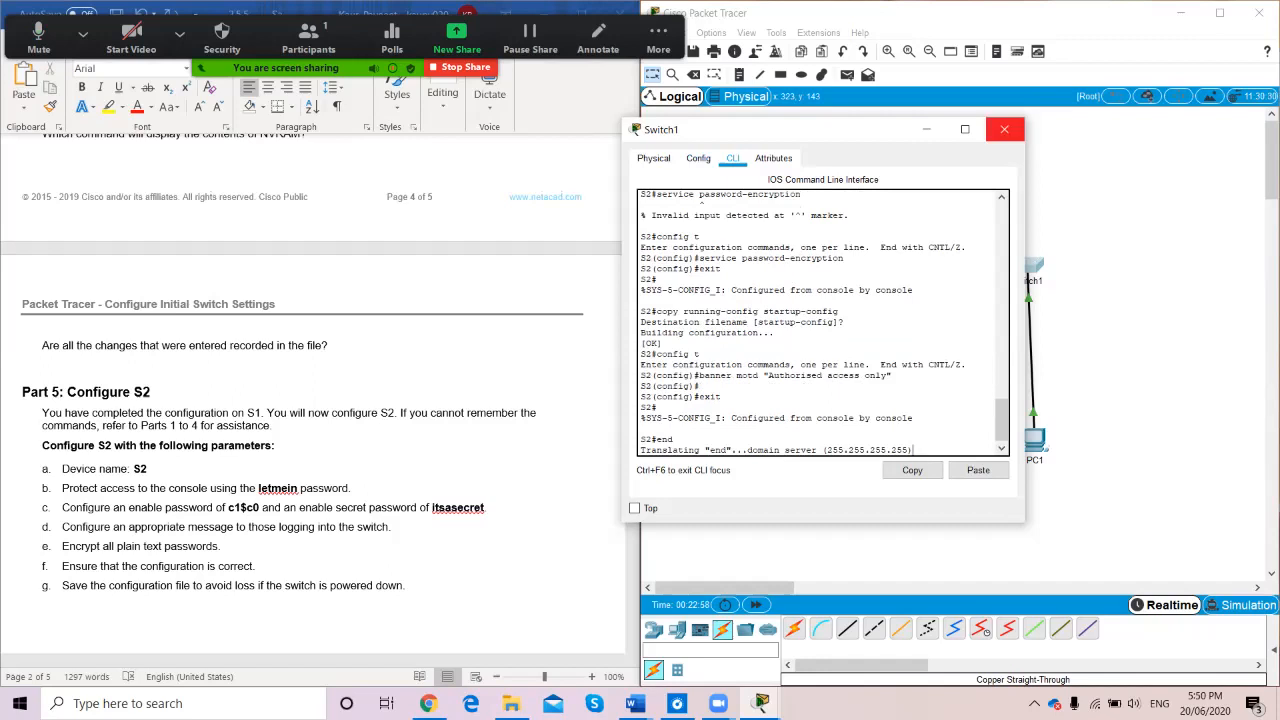
click(1004, 129)
Log out of the S1 console on Switch0 and reopen it to reach the login prompt
scroll(600, 400, down, 4)
scroll(315, 400, down, 5)
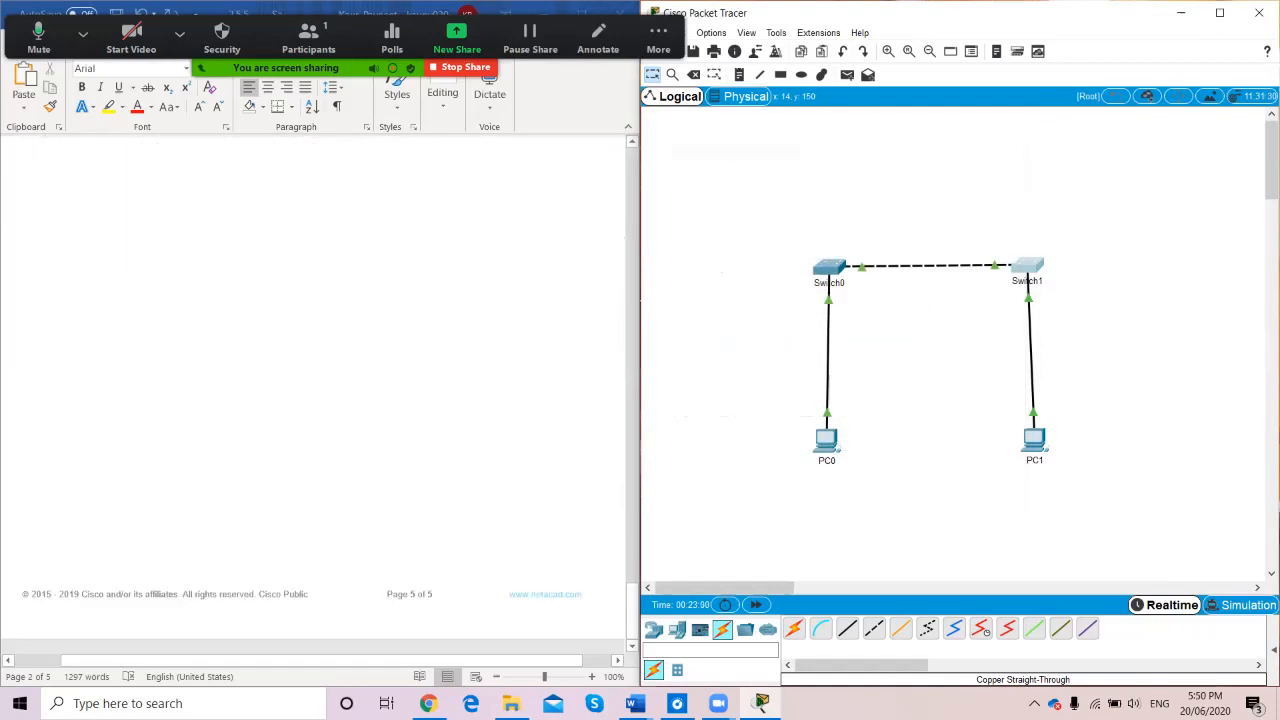
click(830, 266)
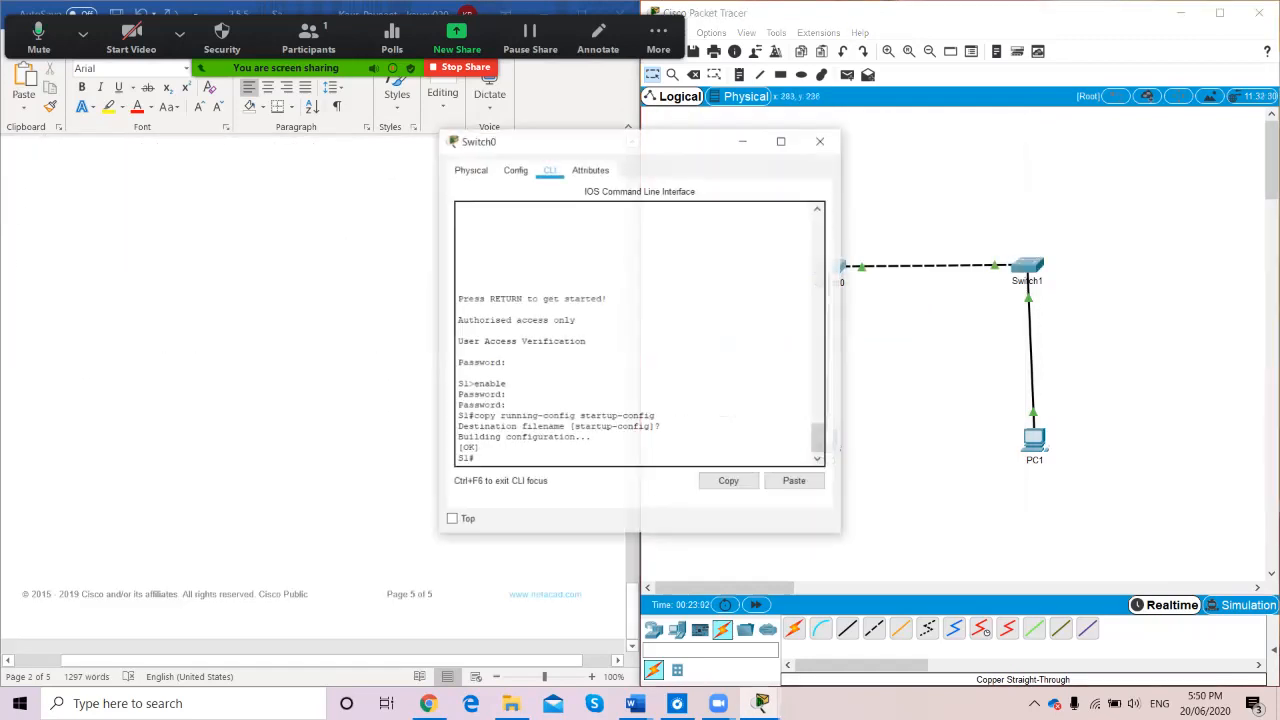
text(exit)
key(Return)
key(Return)
click(821, 140)
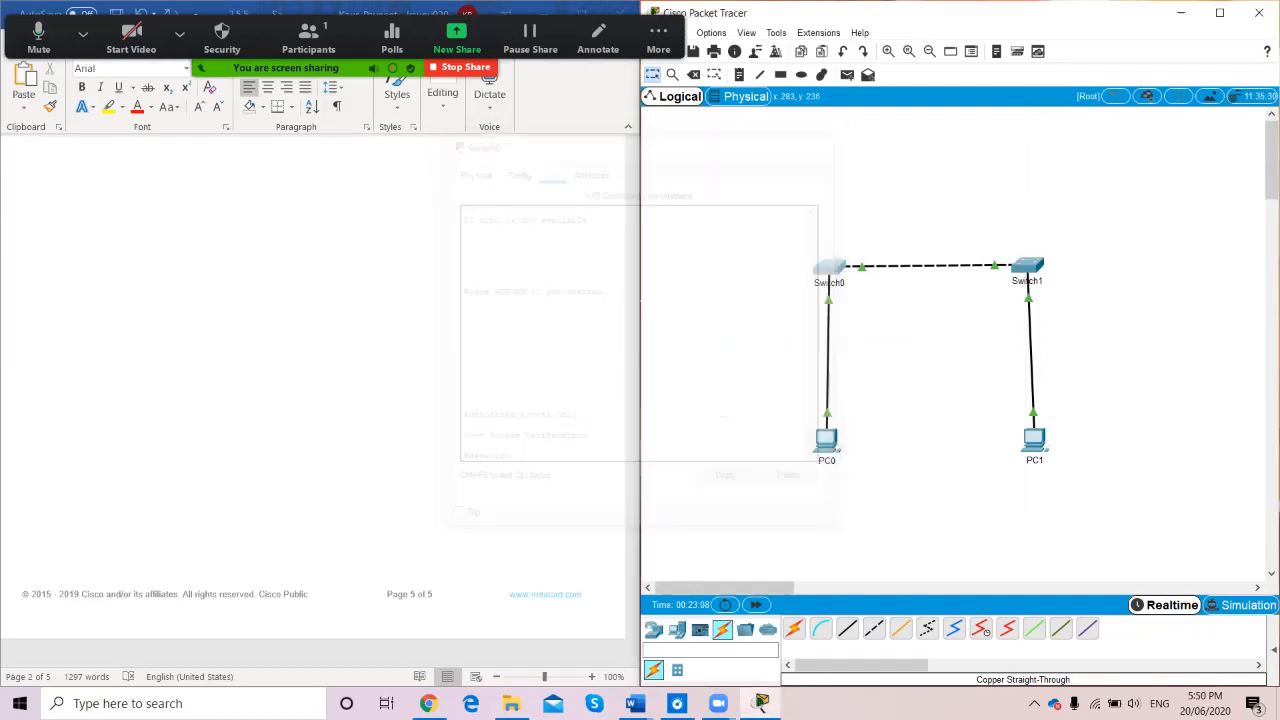
click(829, 267)
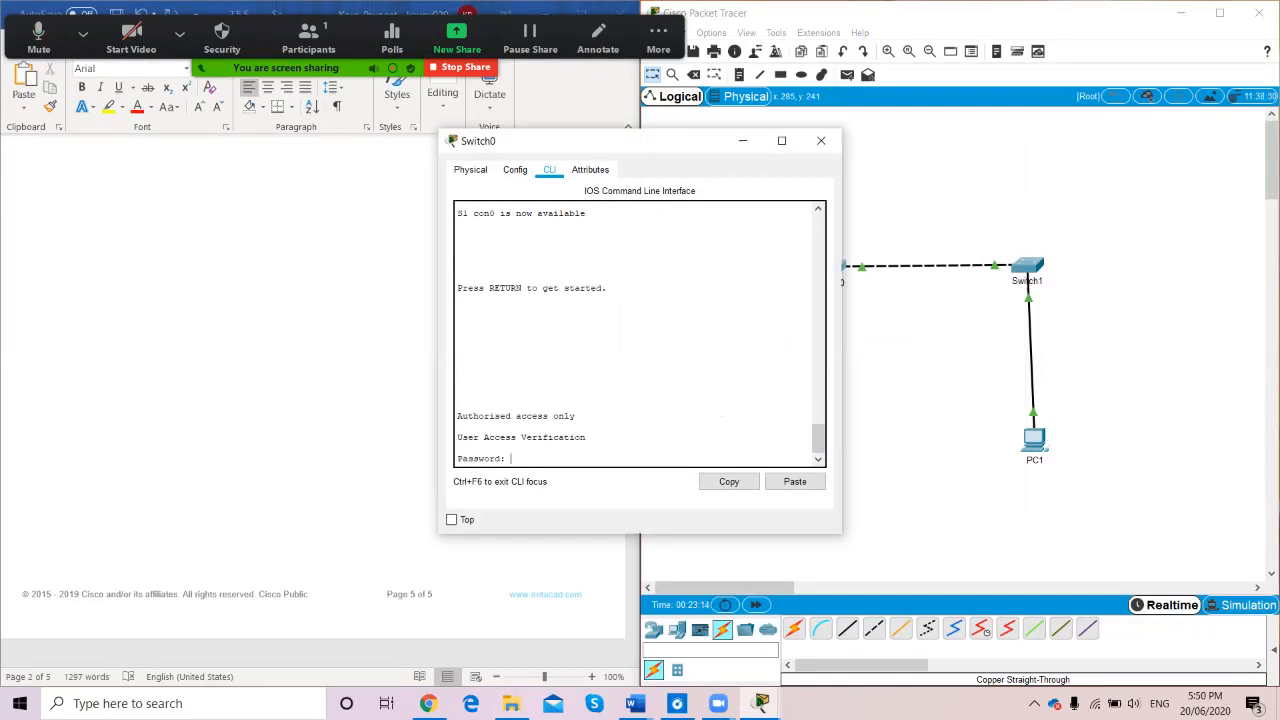
Log into S1 with the console and enable passwords, then switch over to Switch1's CLI
key(Return)
text(enable)
key(Return)
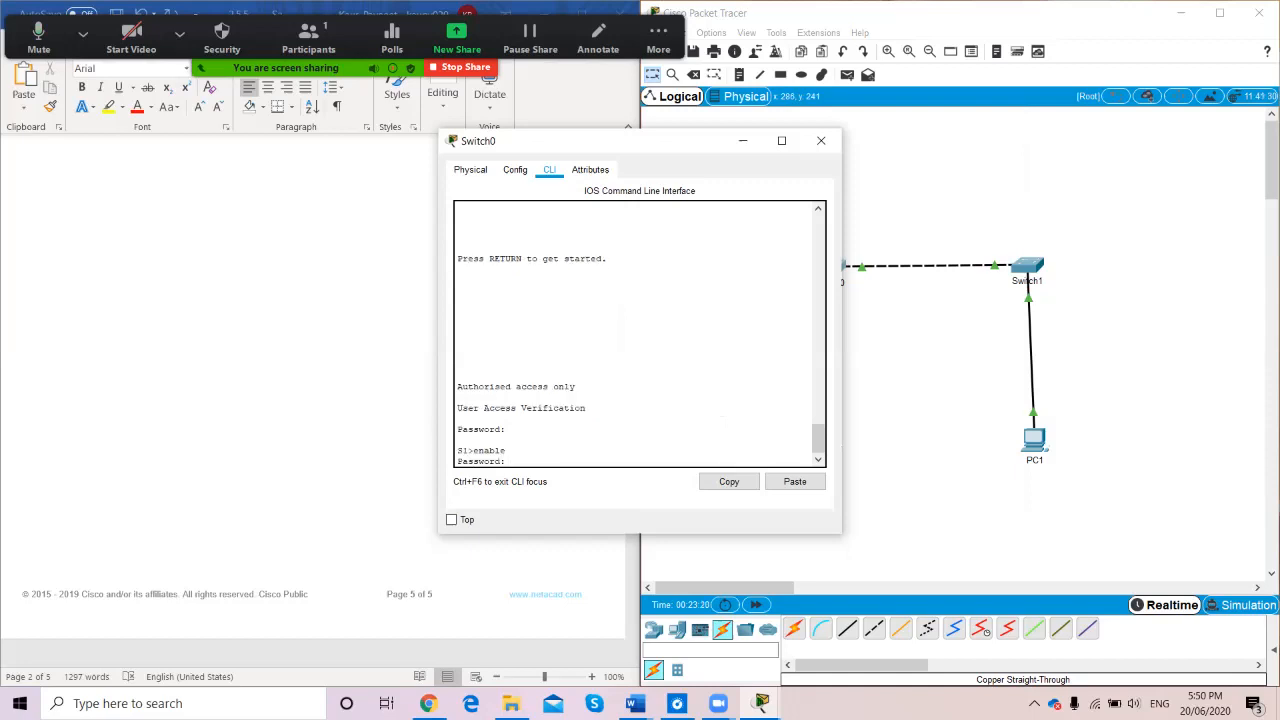
key(Return)
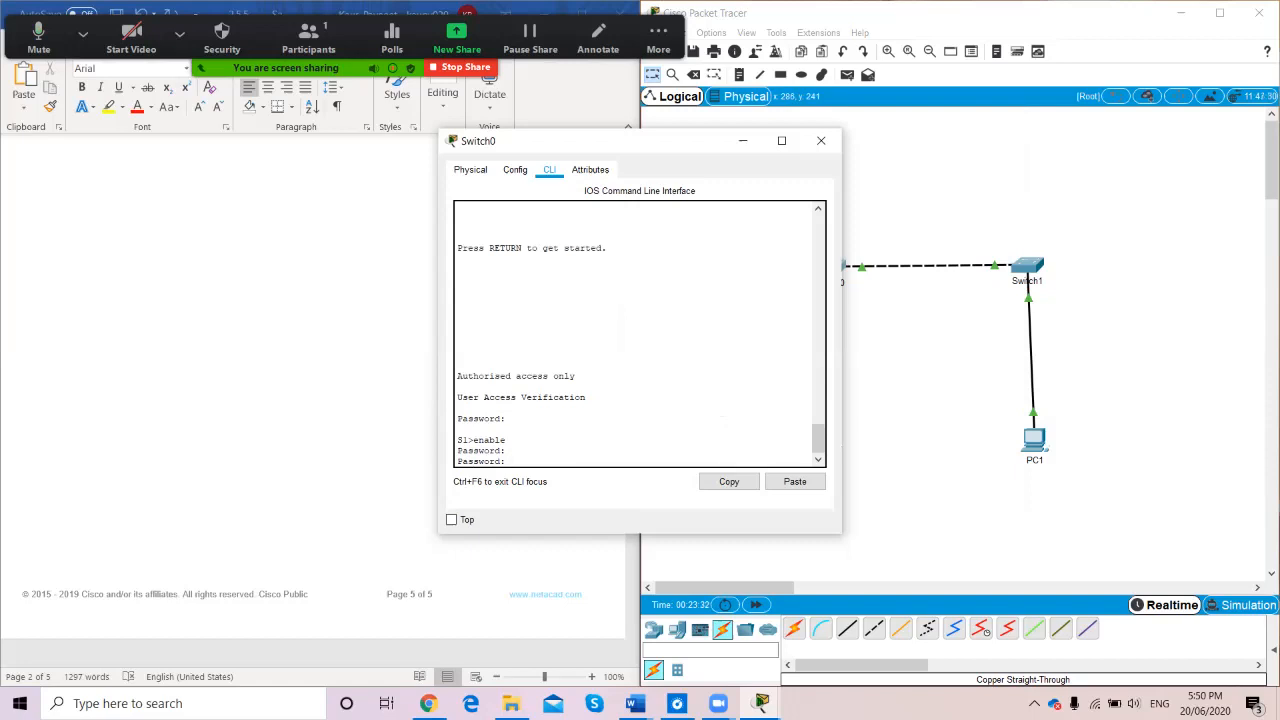
key(Return)
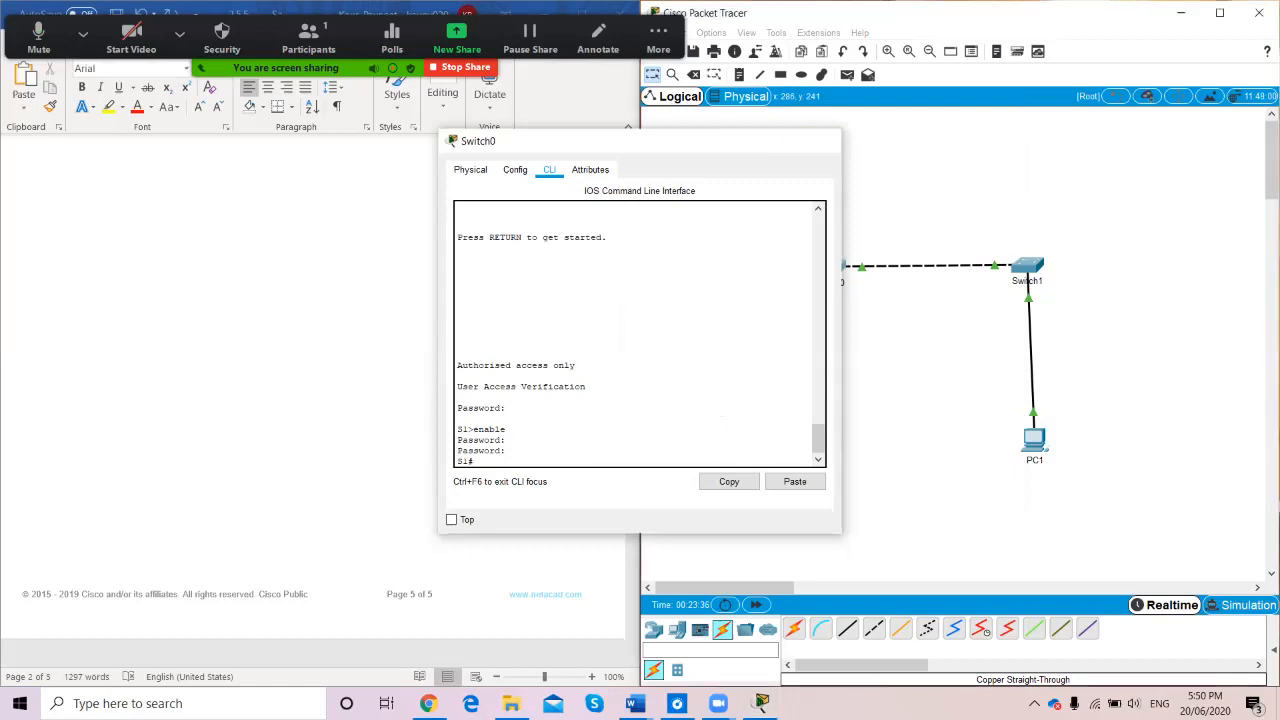
click(820, 140)
click(1027, 266)
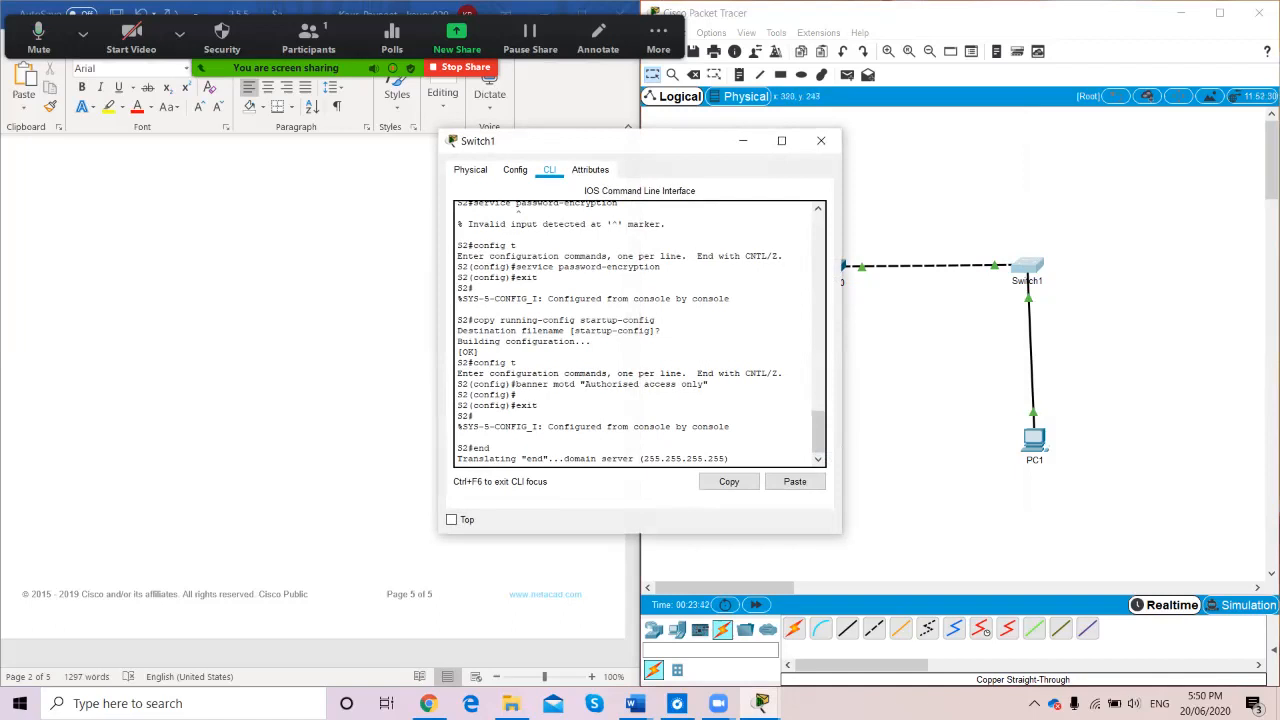
click(820, 140)
scroll(300, 400, up, 10)
scroll(313, 390, down, 6)
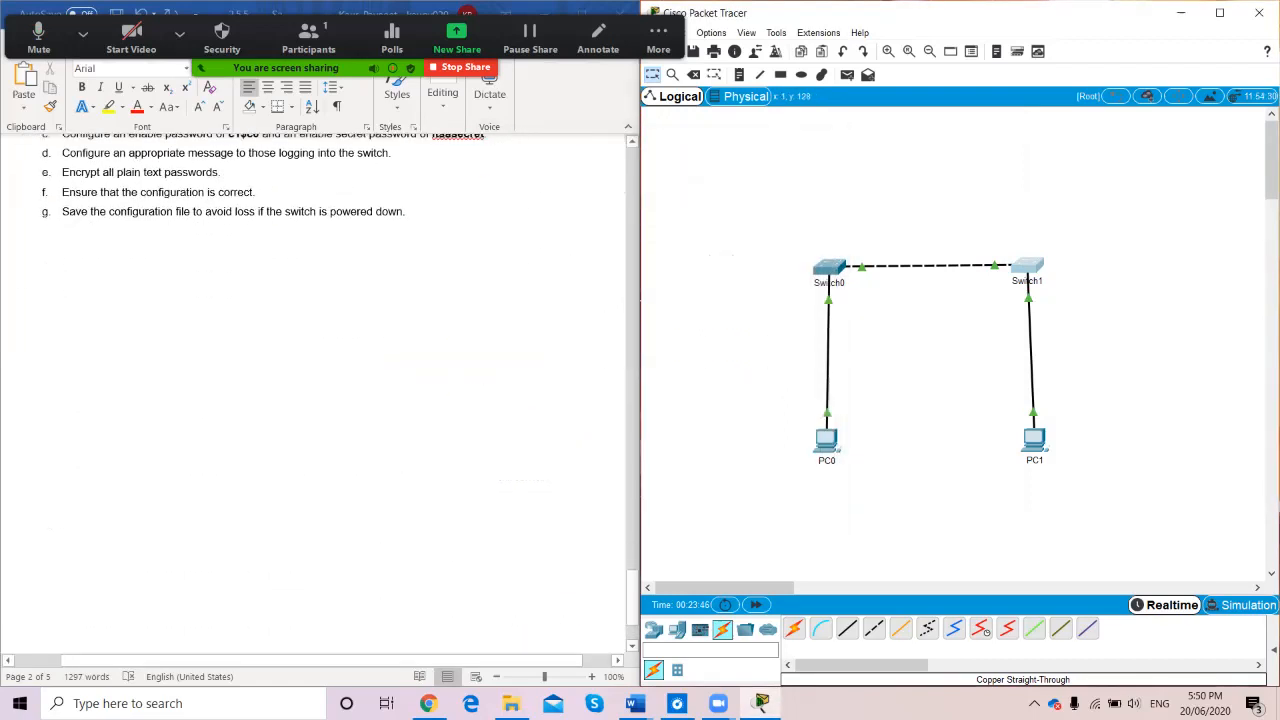
scroll(313, 390, up, 4)
scroll(313, 400, up, 15)
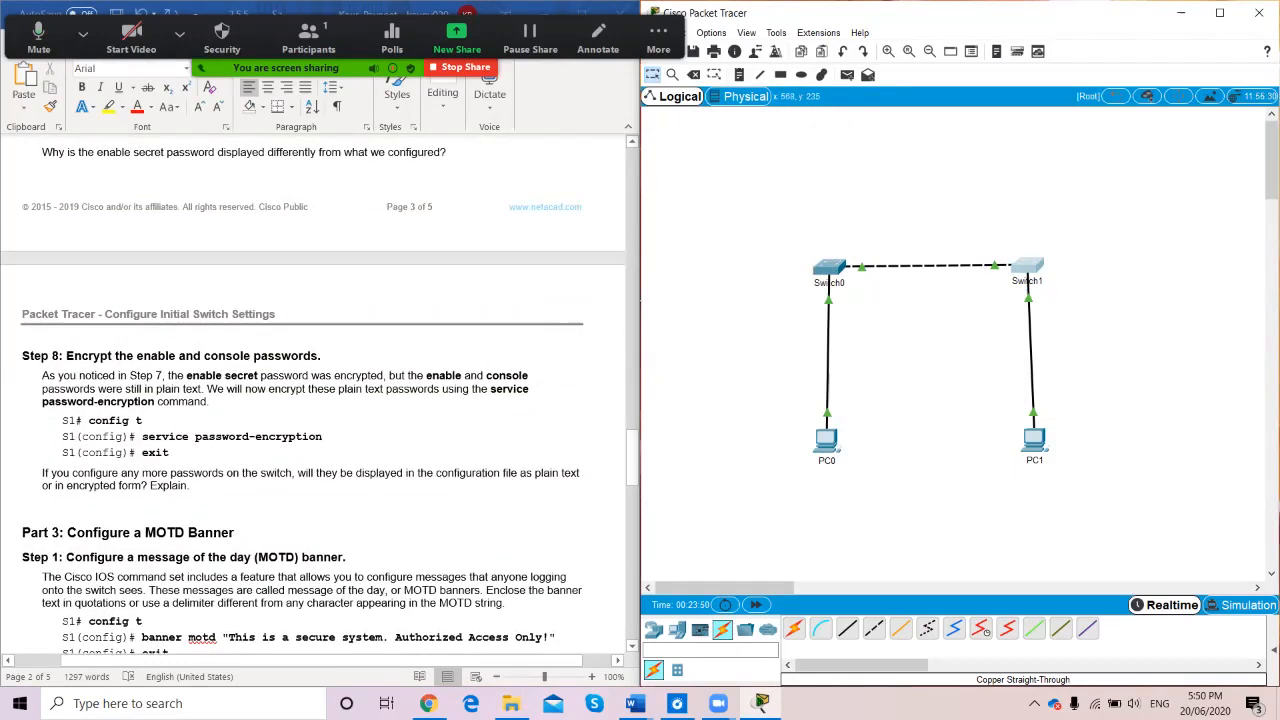
click(829, 269)
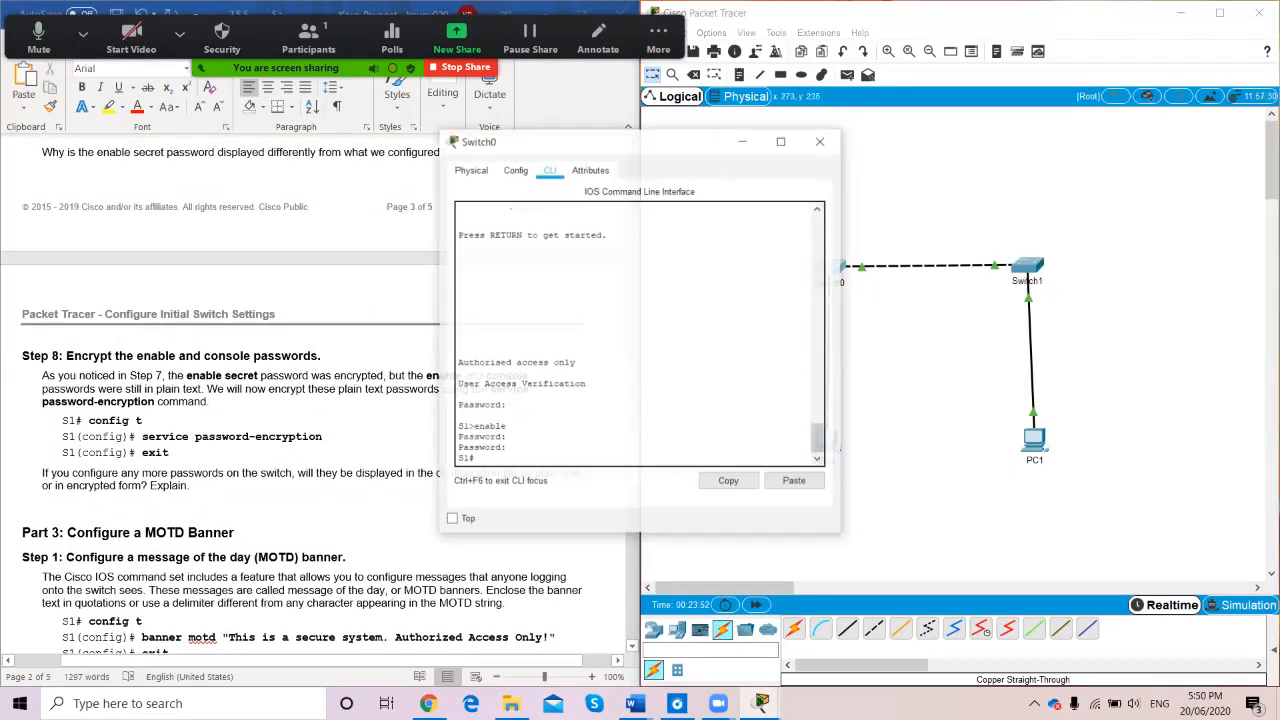
click(821, 140)
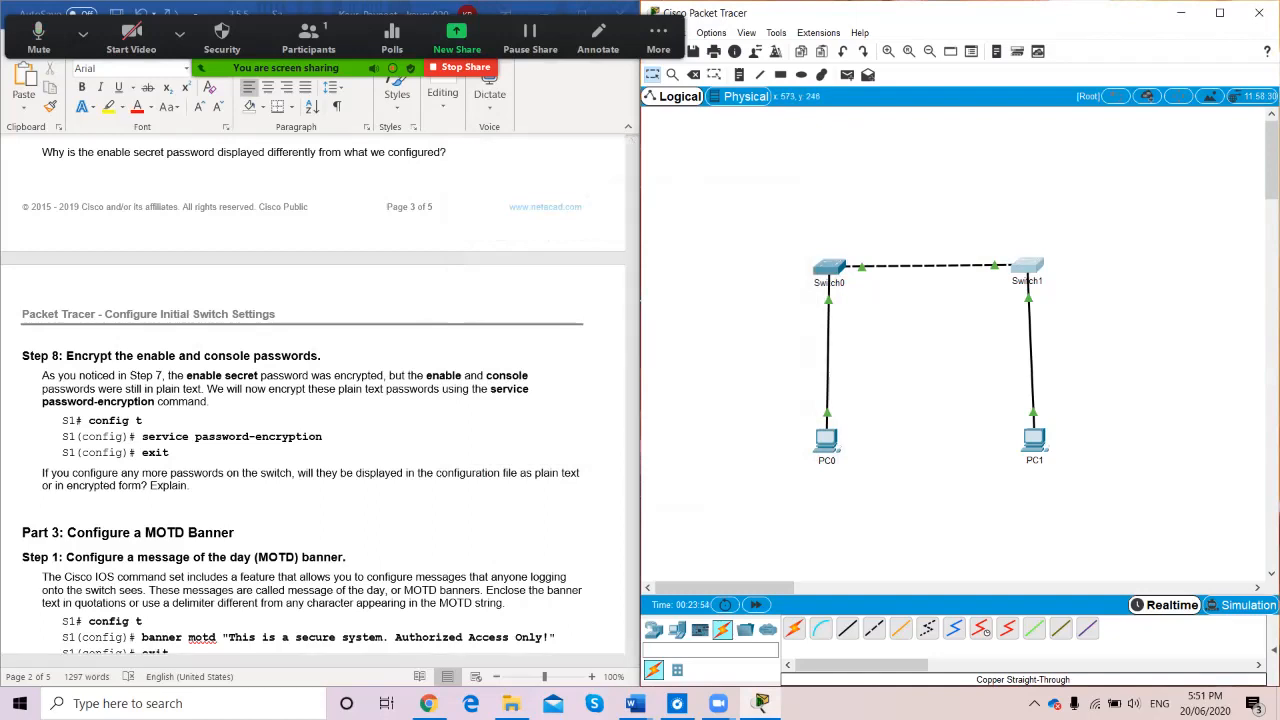
click(1027, 268)
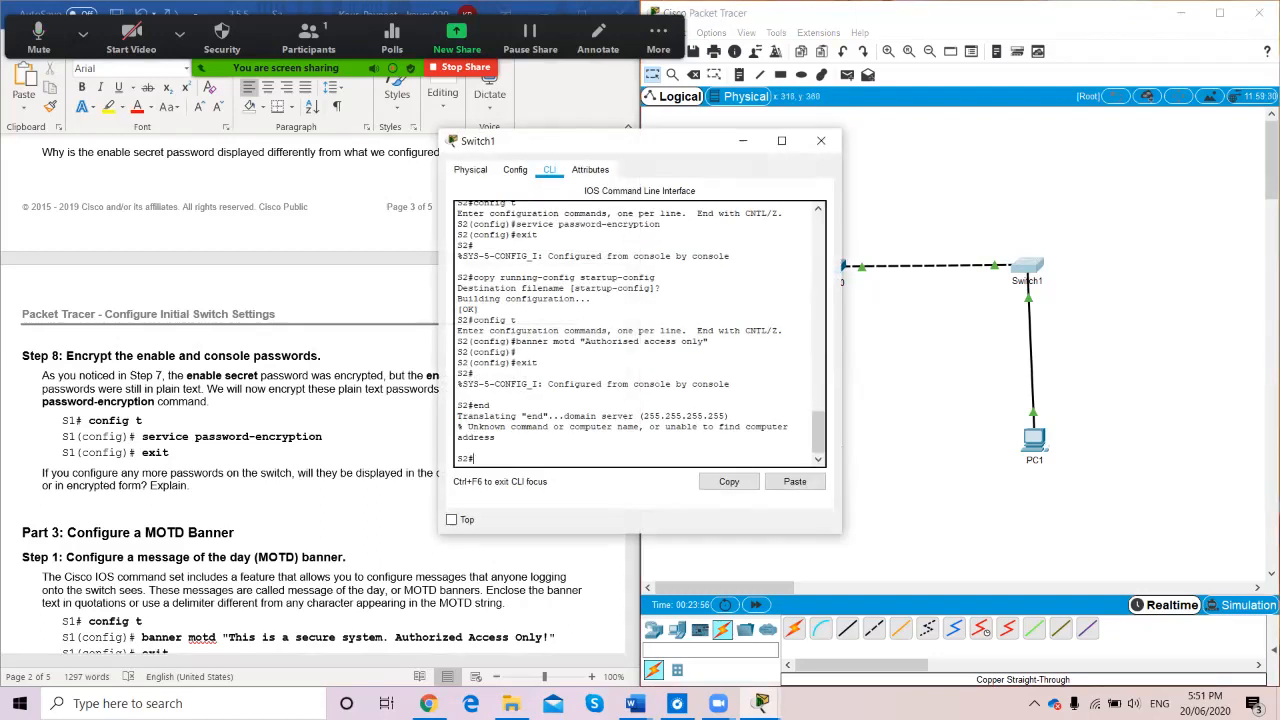
Re-set S2's console line 0 password and require login
text(config t)
key(Return)
text(config)#lin)
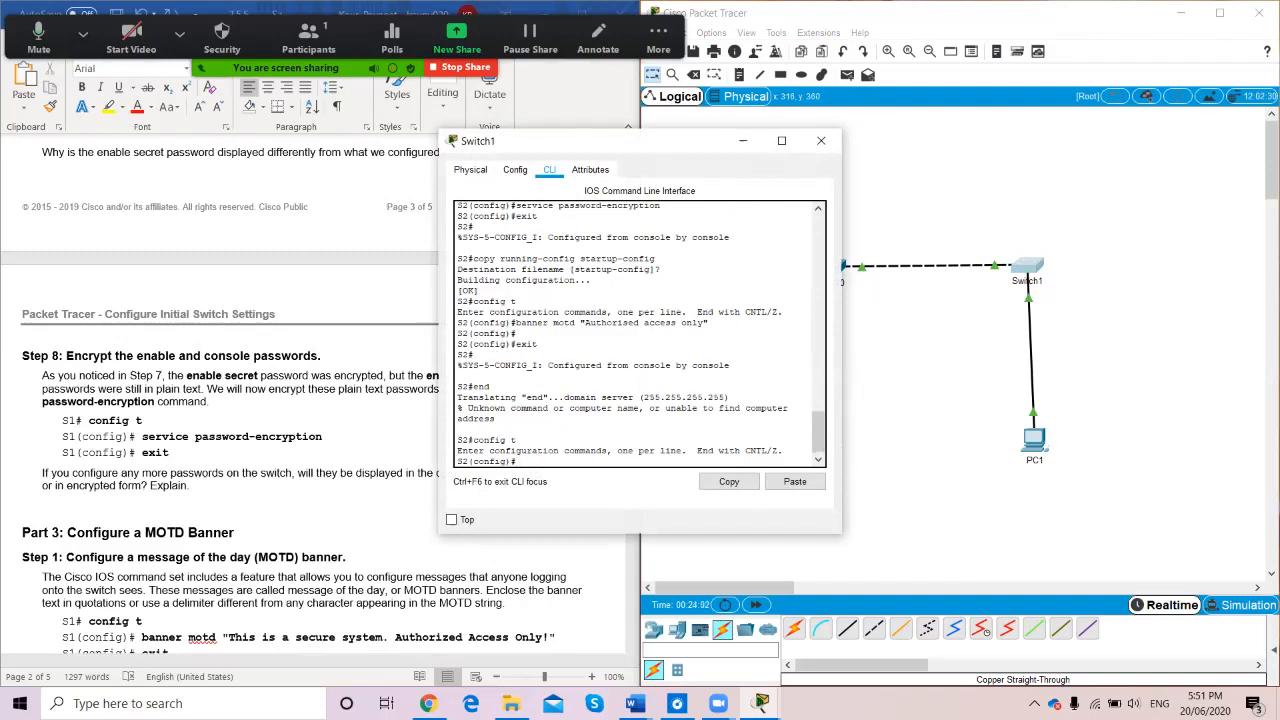
text(e console 0)
key(Return)
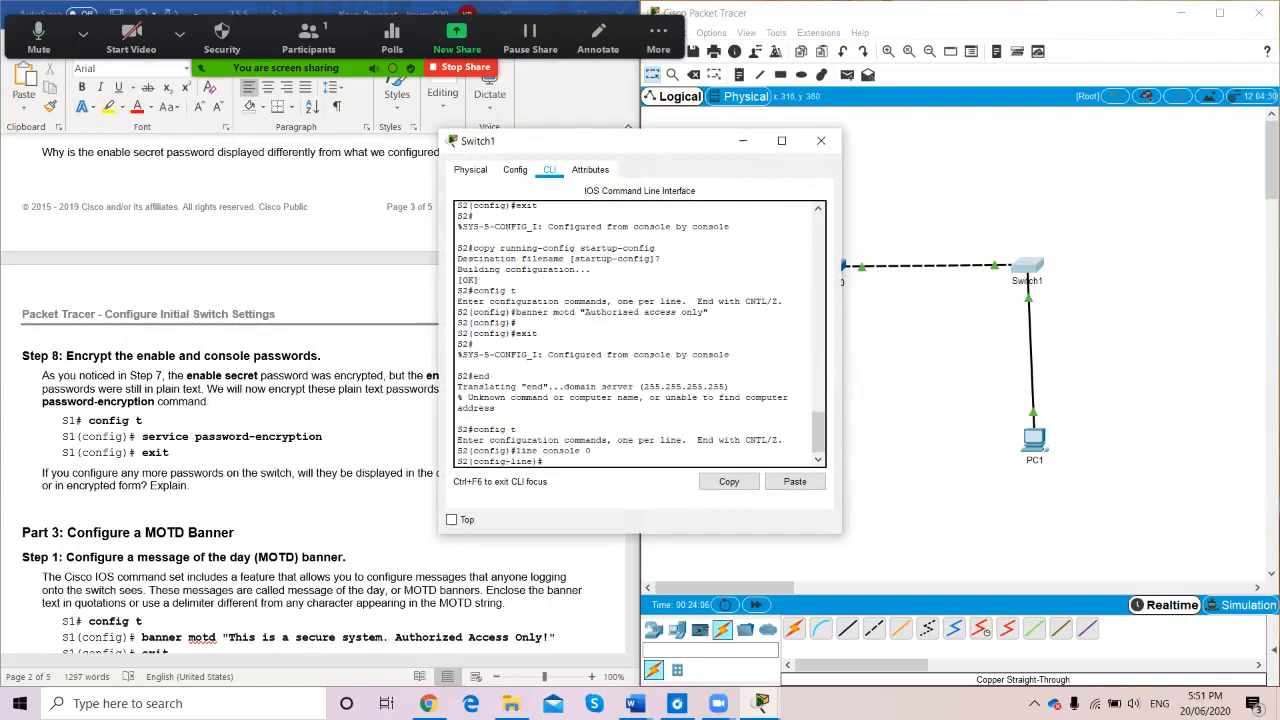
text(password letmein)
key(Return)
text(login)
key(Return)
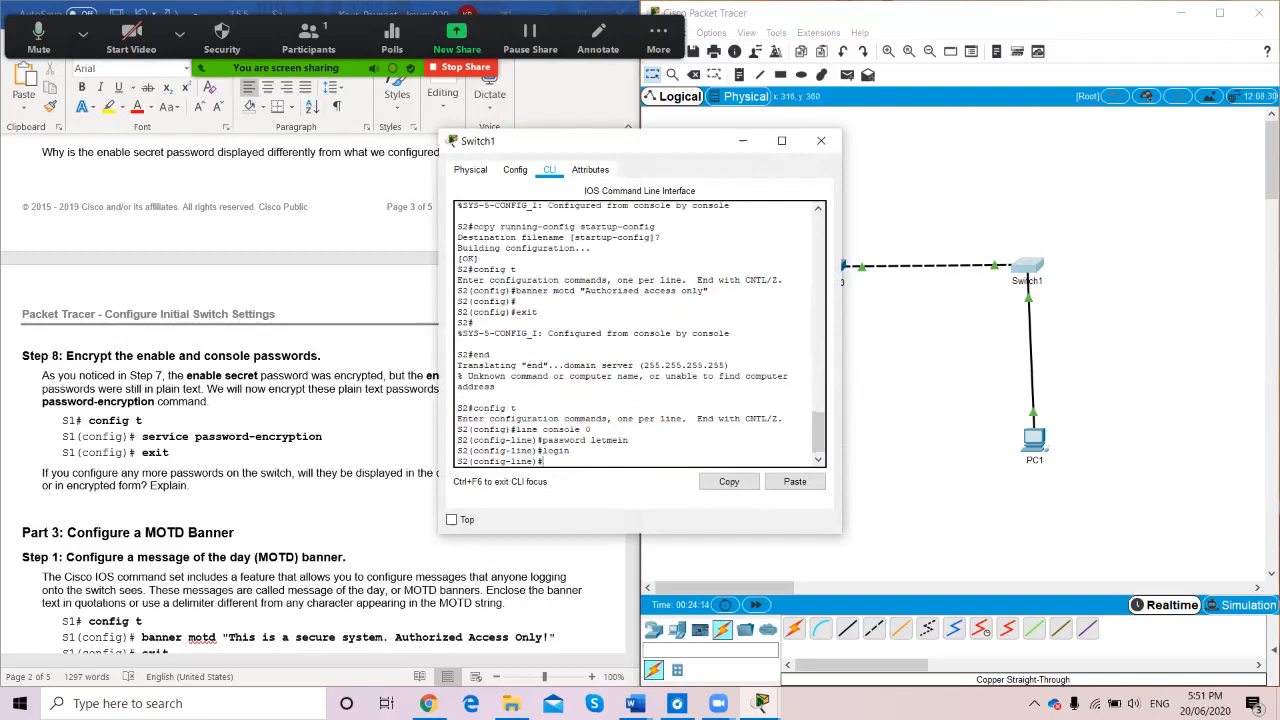
text(exit)
key(Return)
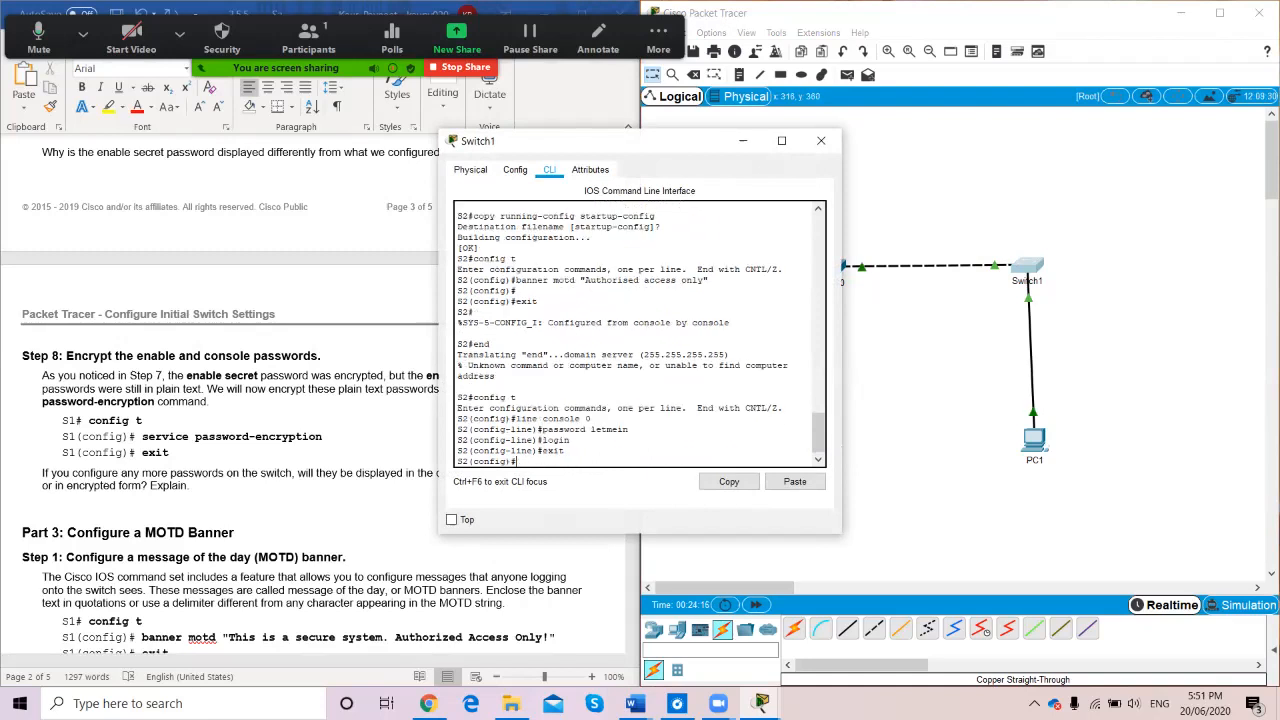
Return to S2# and run show run to list the running configuration
text(exit)
key(Return)
text(show run)
key(Return)
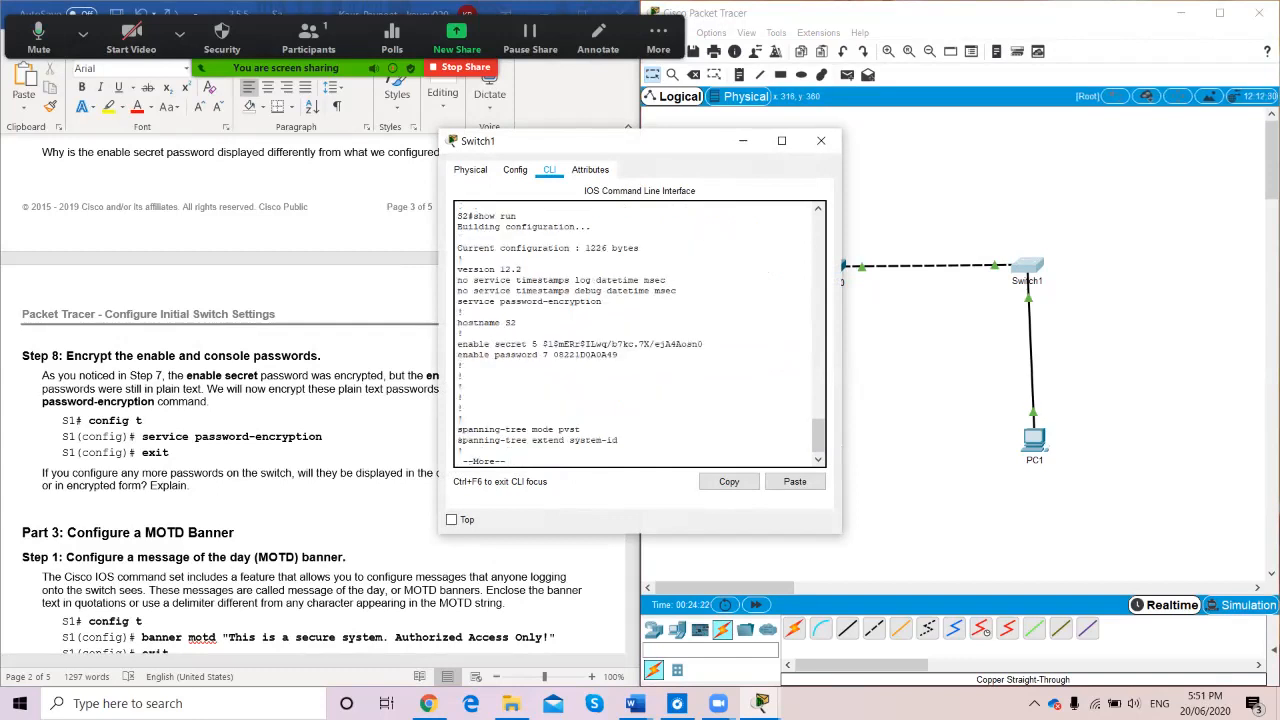
Page through S2's running configuration, checking the banner and encrypted console password, then stop at S2#
scroll(640, 334, up, 1)
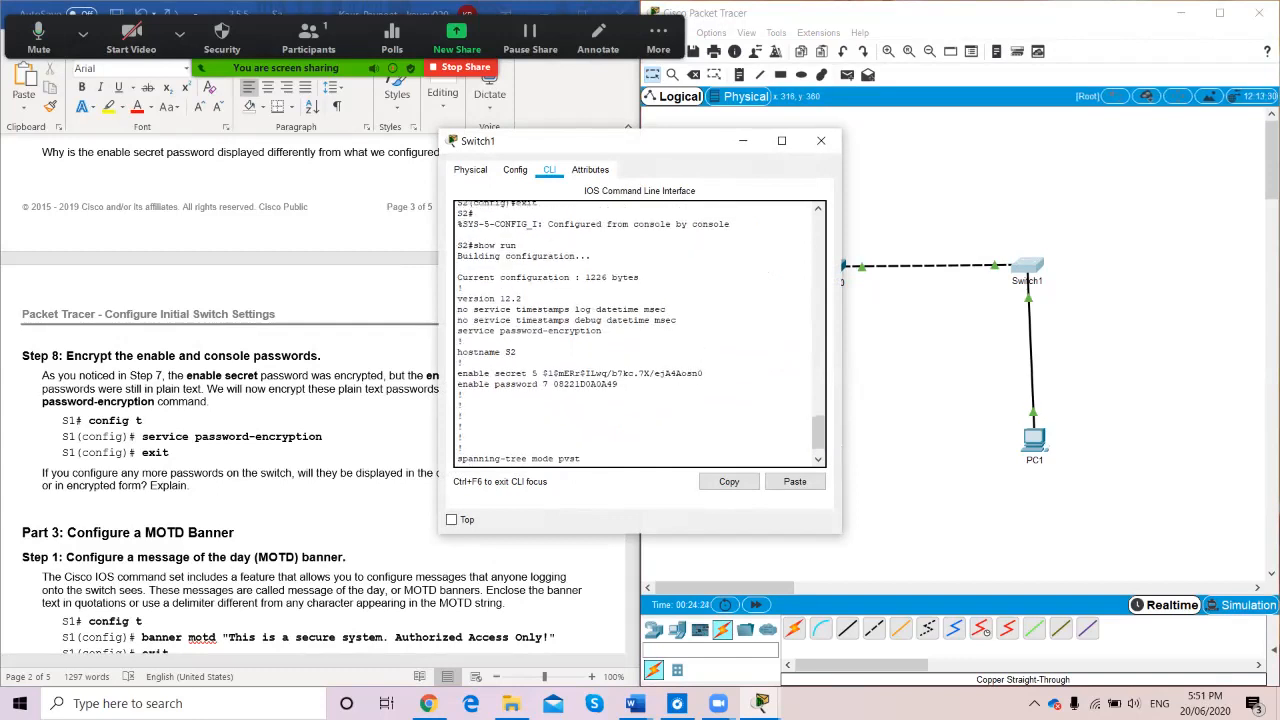
scroll(640, 334, down, 1)
key(space)
key(space)
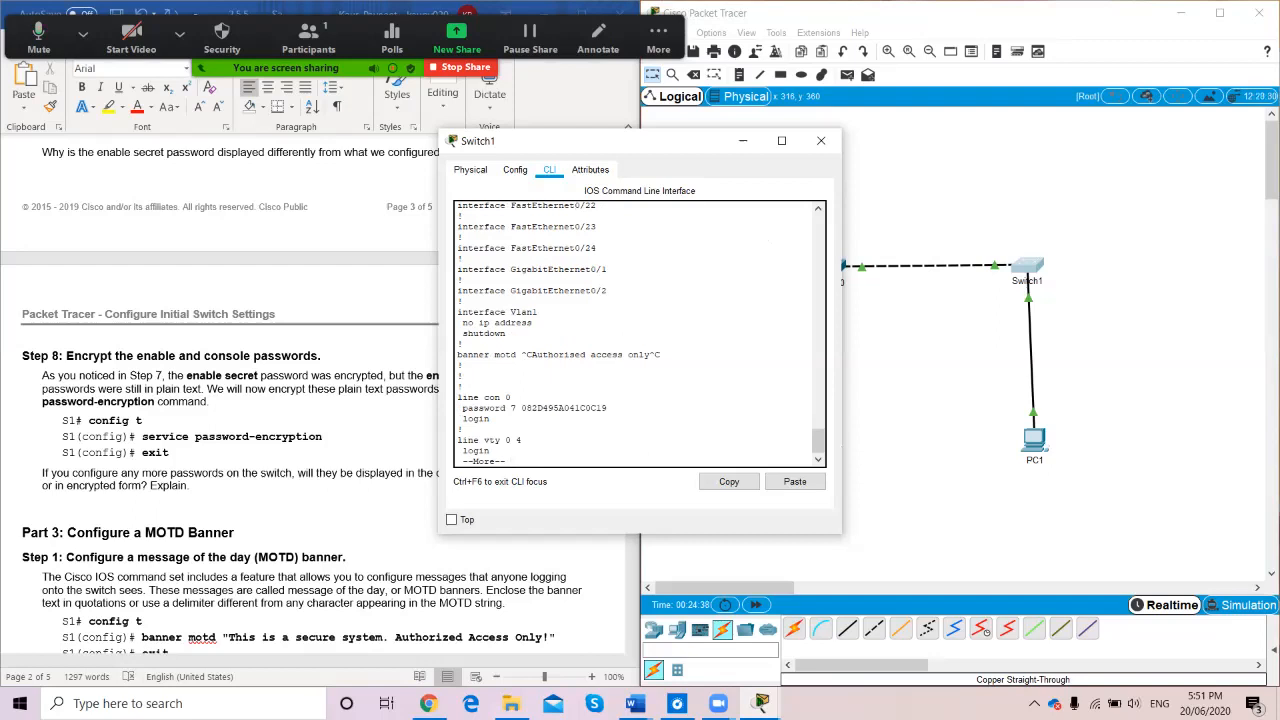
key(ctrl+c)
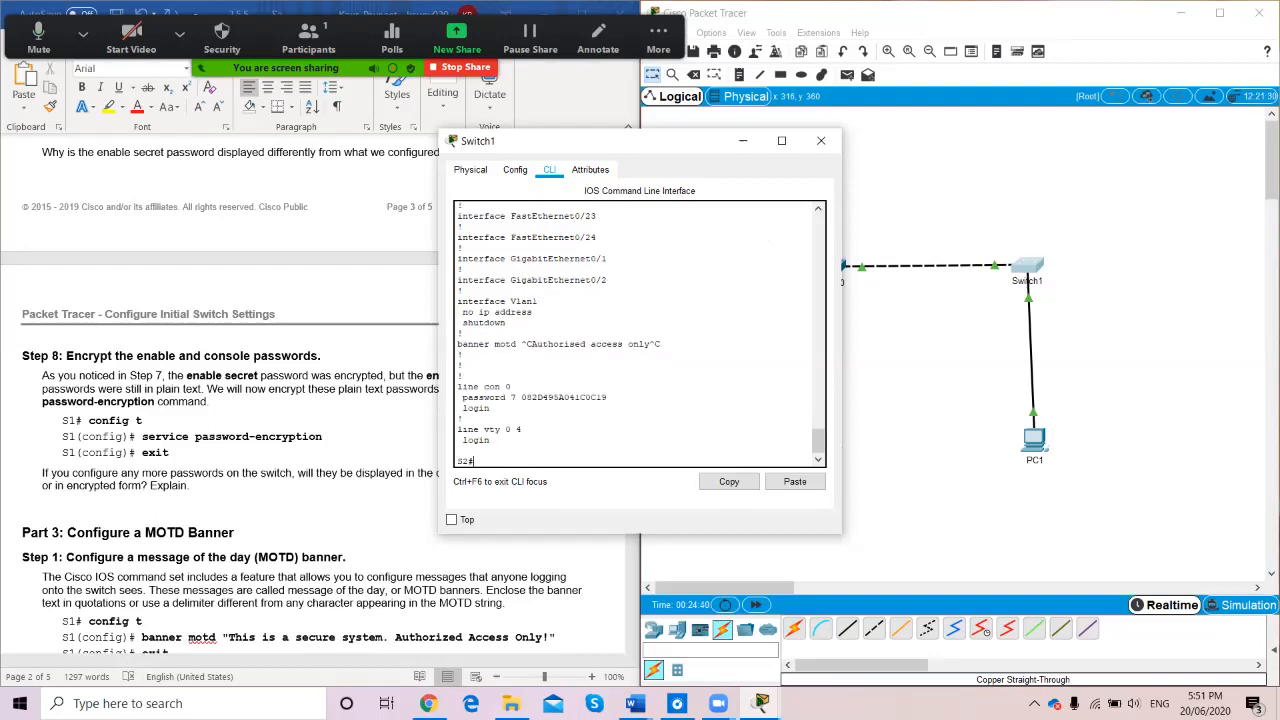
Log out of S2, confirm the 'Authorised access only' banner and password prompt, then close Switch1's window
text(exit)
key(Return)
key(Return)
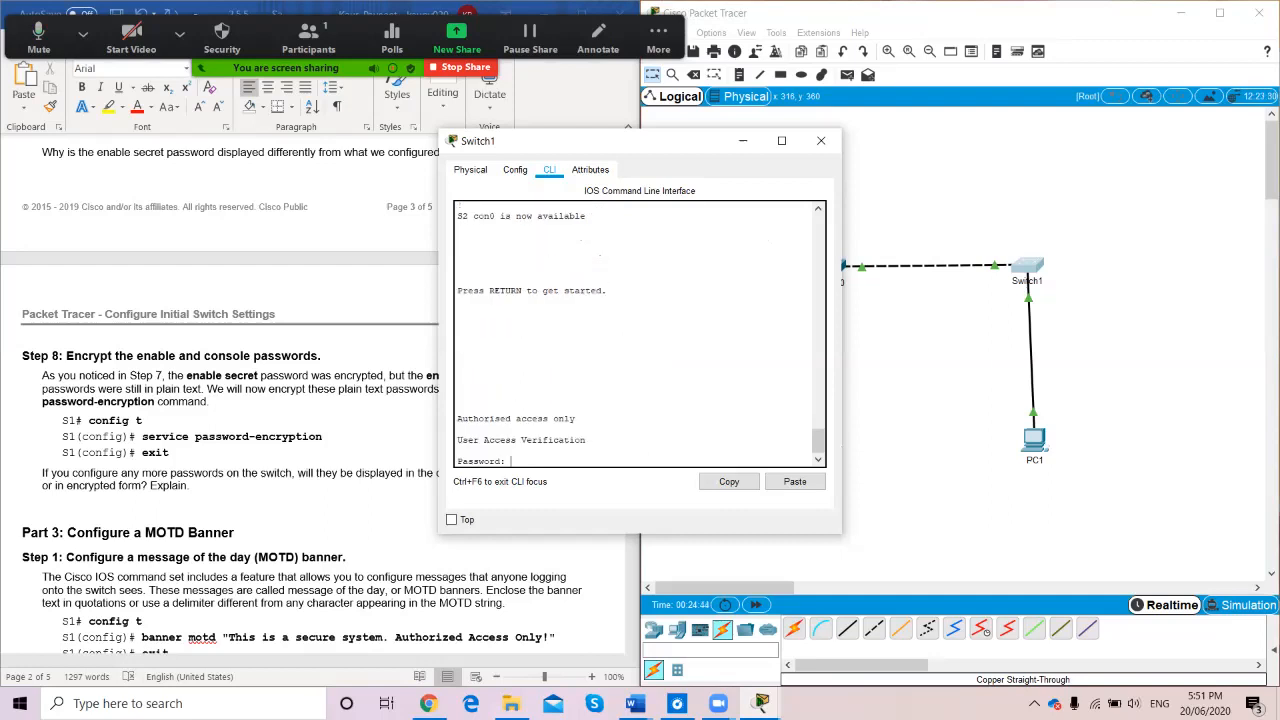
key(Return)
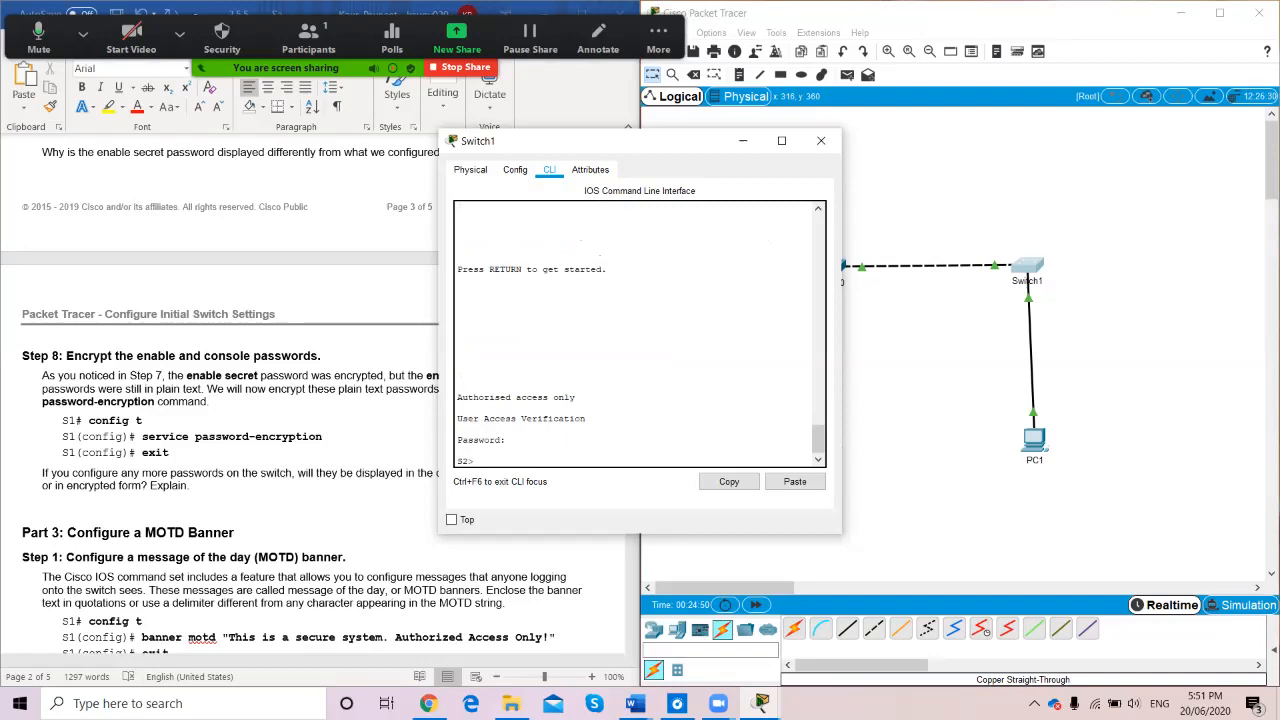
text(enabl)
key(BackSpace)
key(BackSpace)
key(BackSpace)
key(BackSpace)
key(BackSpace)
text(ddd)
key(Return)
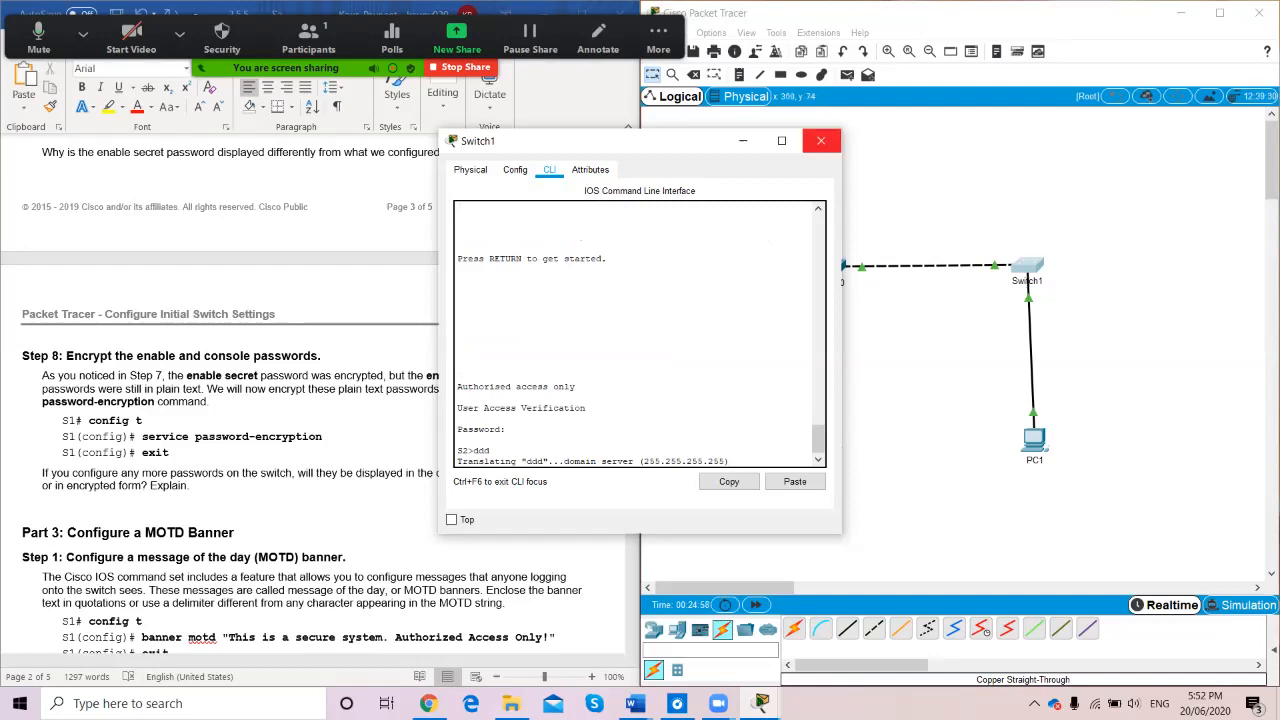
click(820, 140)
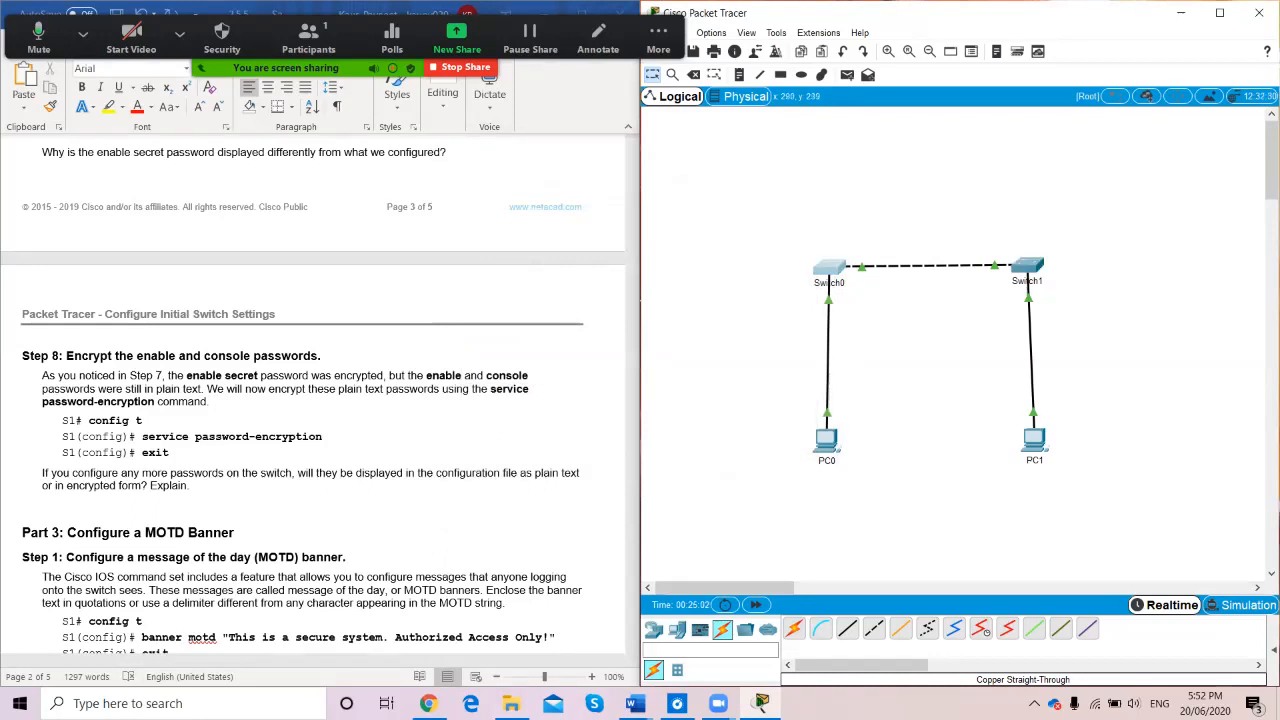
click(829, 268)
text(show run)
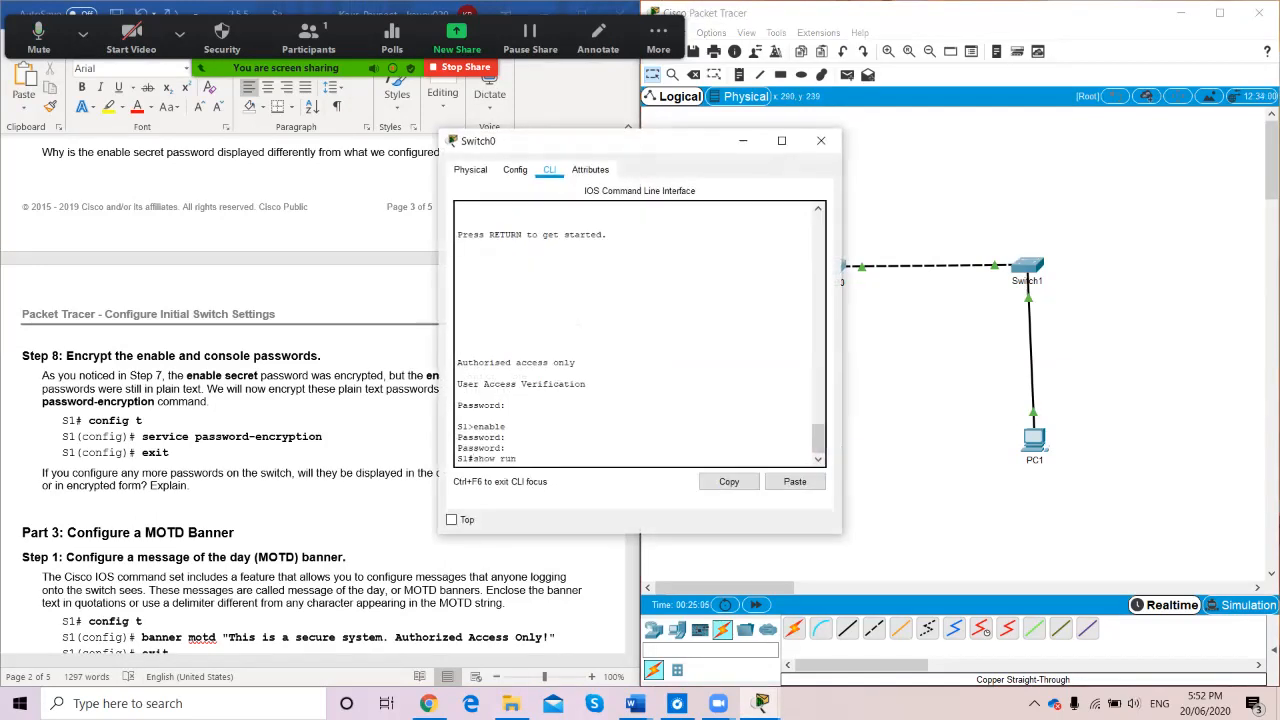
key(Return)
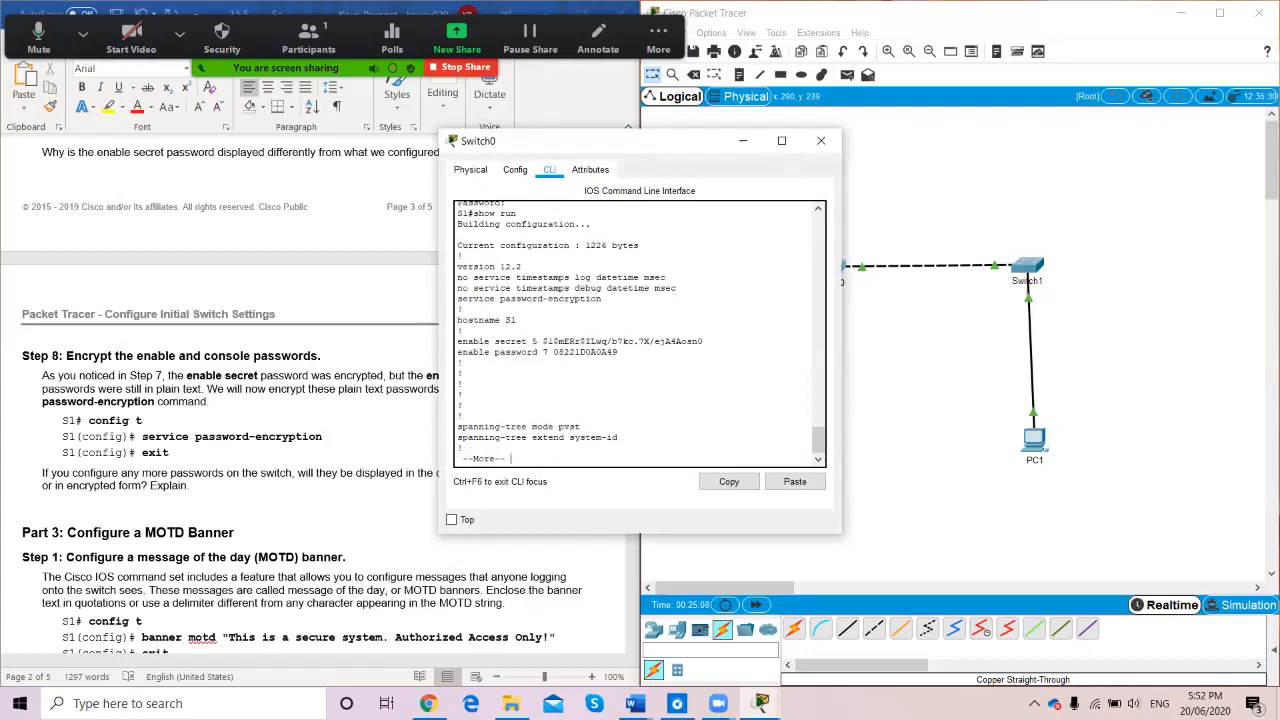
key(space)
key(space)
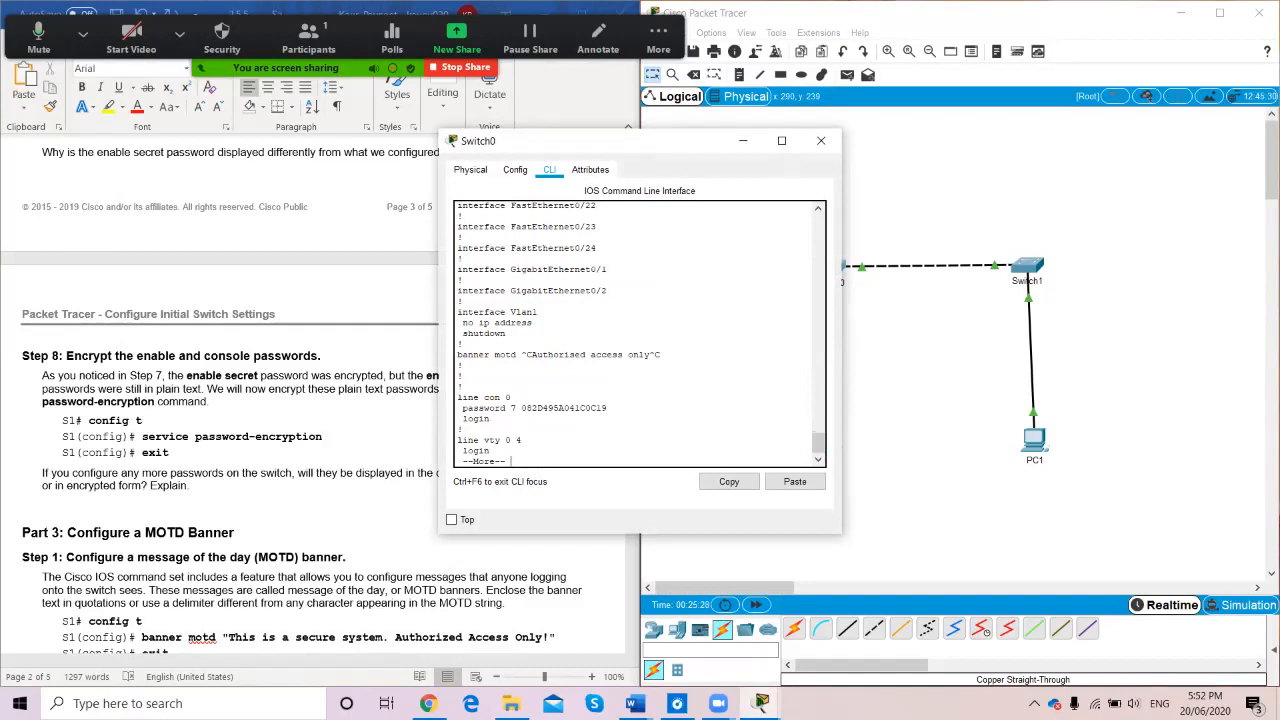
click(821, 140)
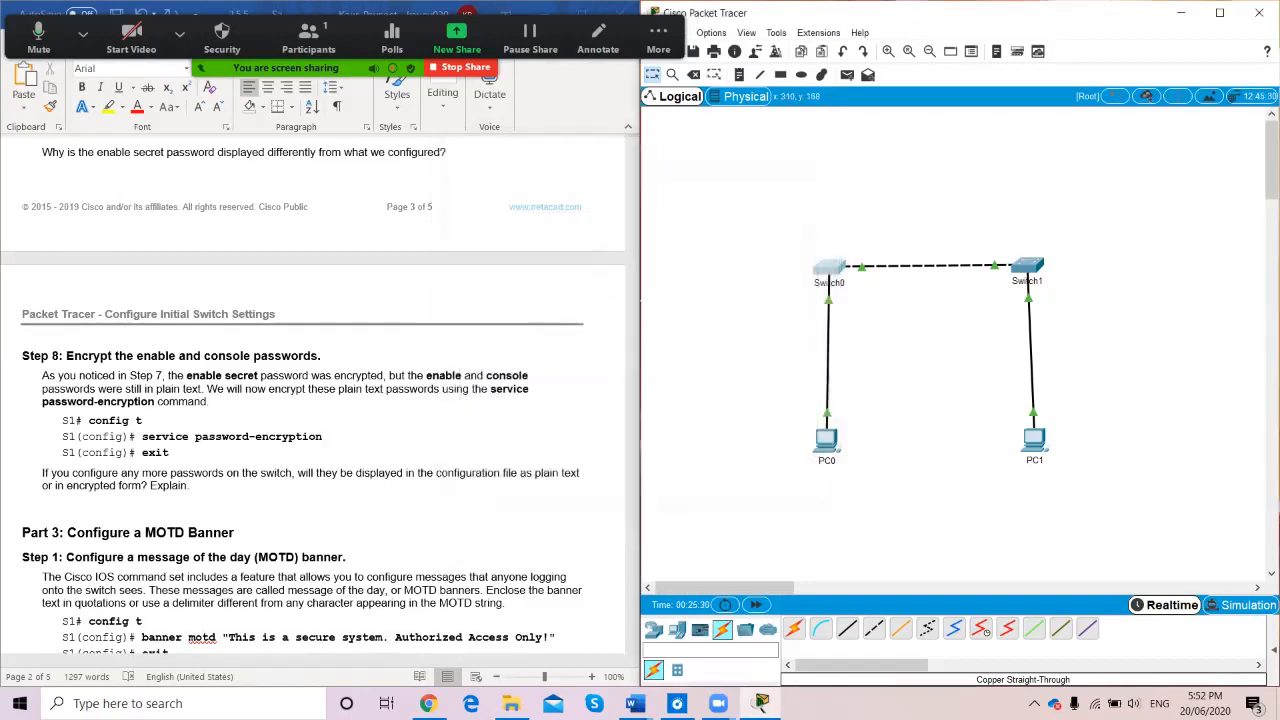